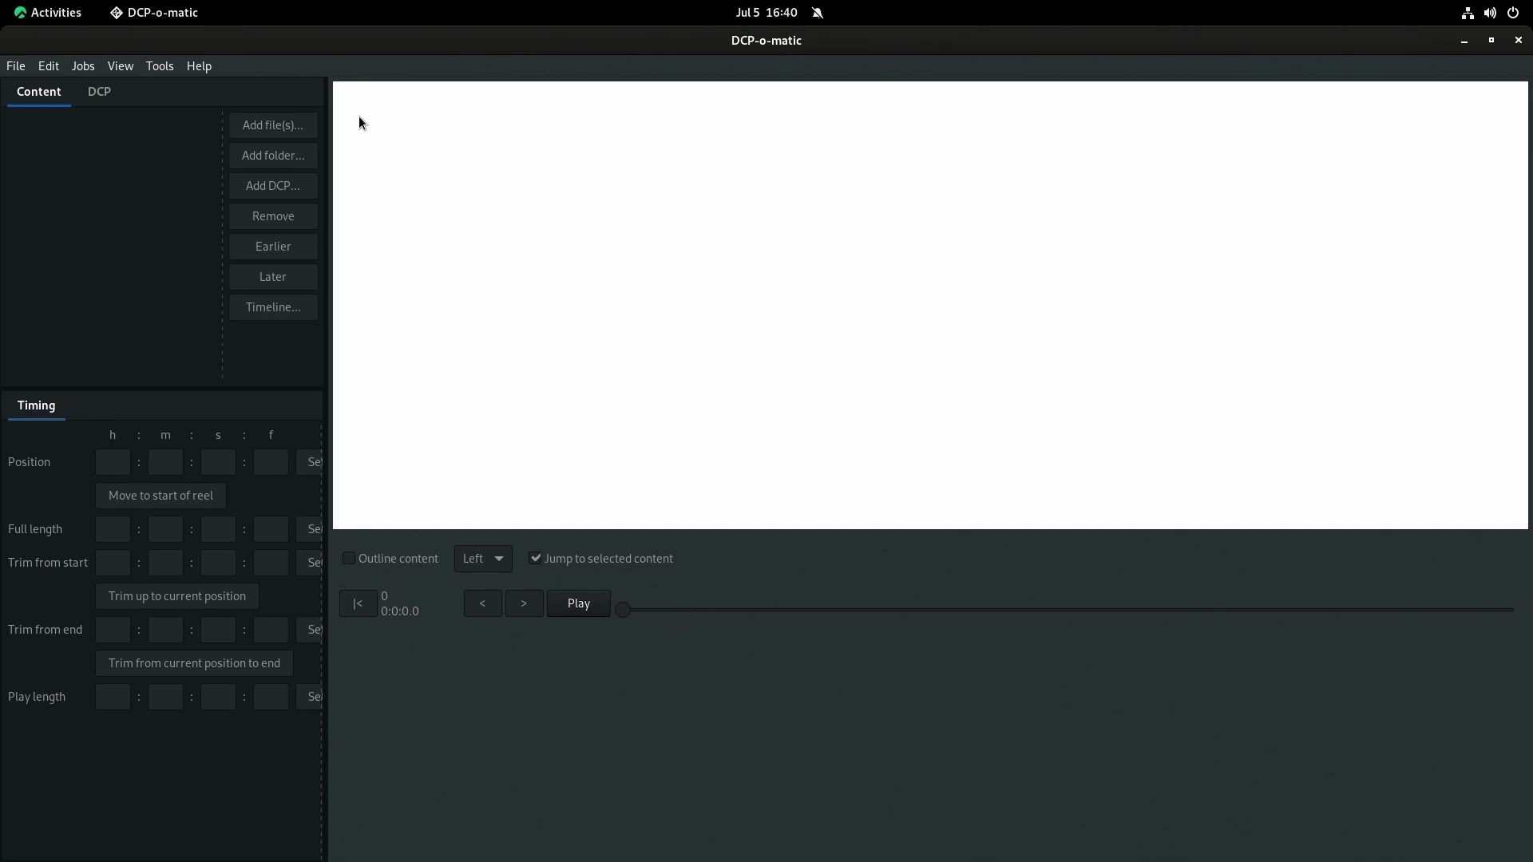
Reopen the recent 'test' project, widen the content panel and enable Outline content.
{"action": "left_click", "coordinate": [16, 66]}
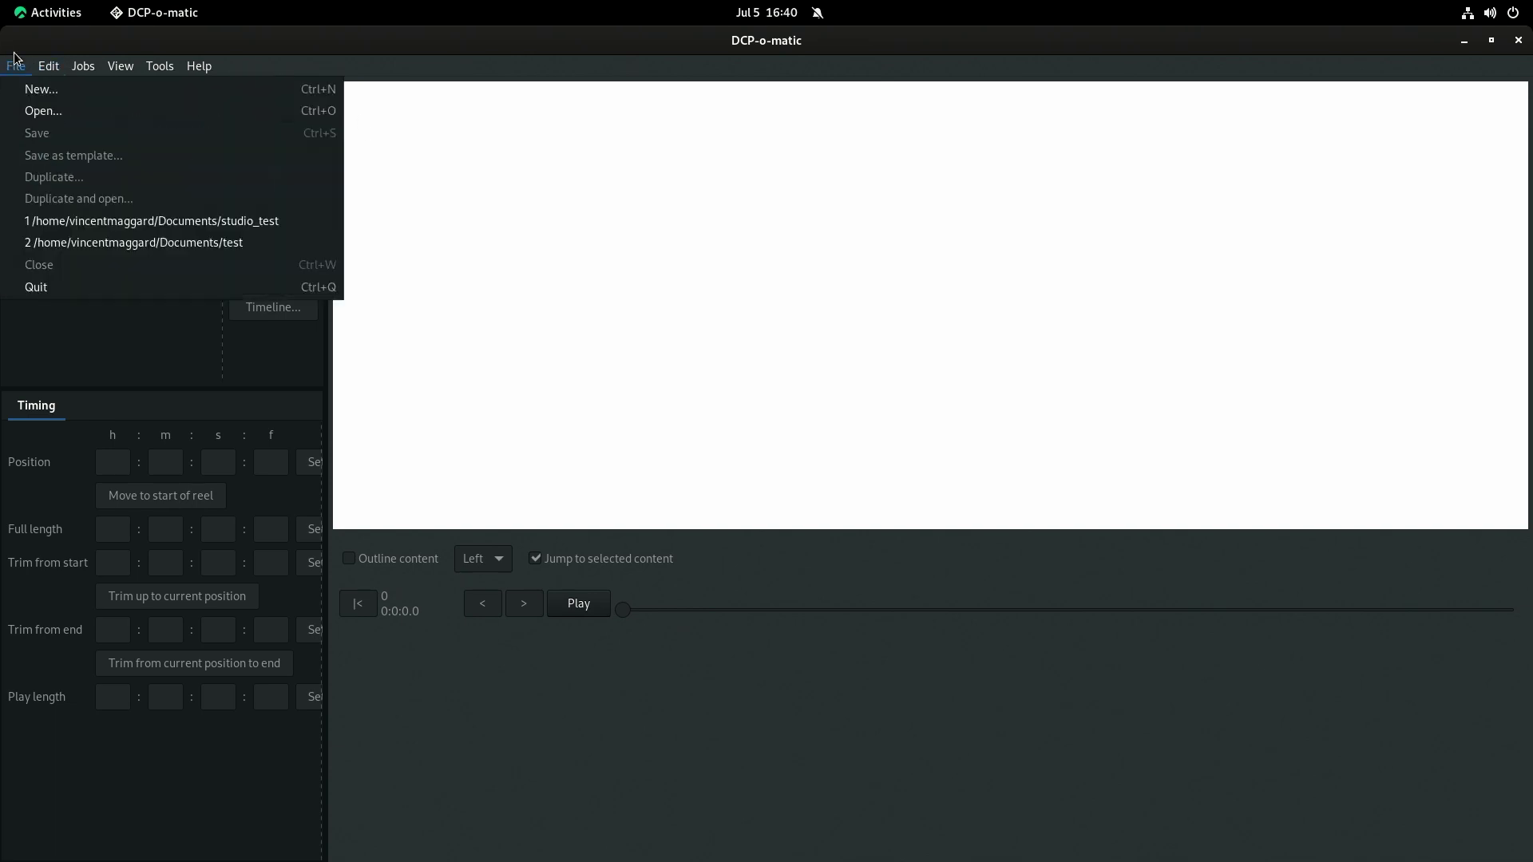
{"action": "left_click", "coordinate": [104, 235]}
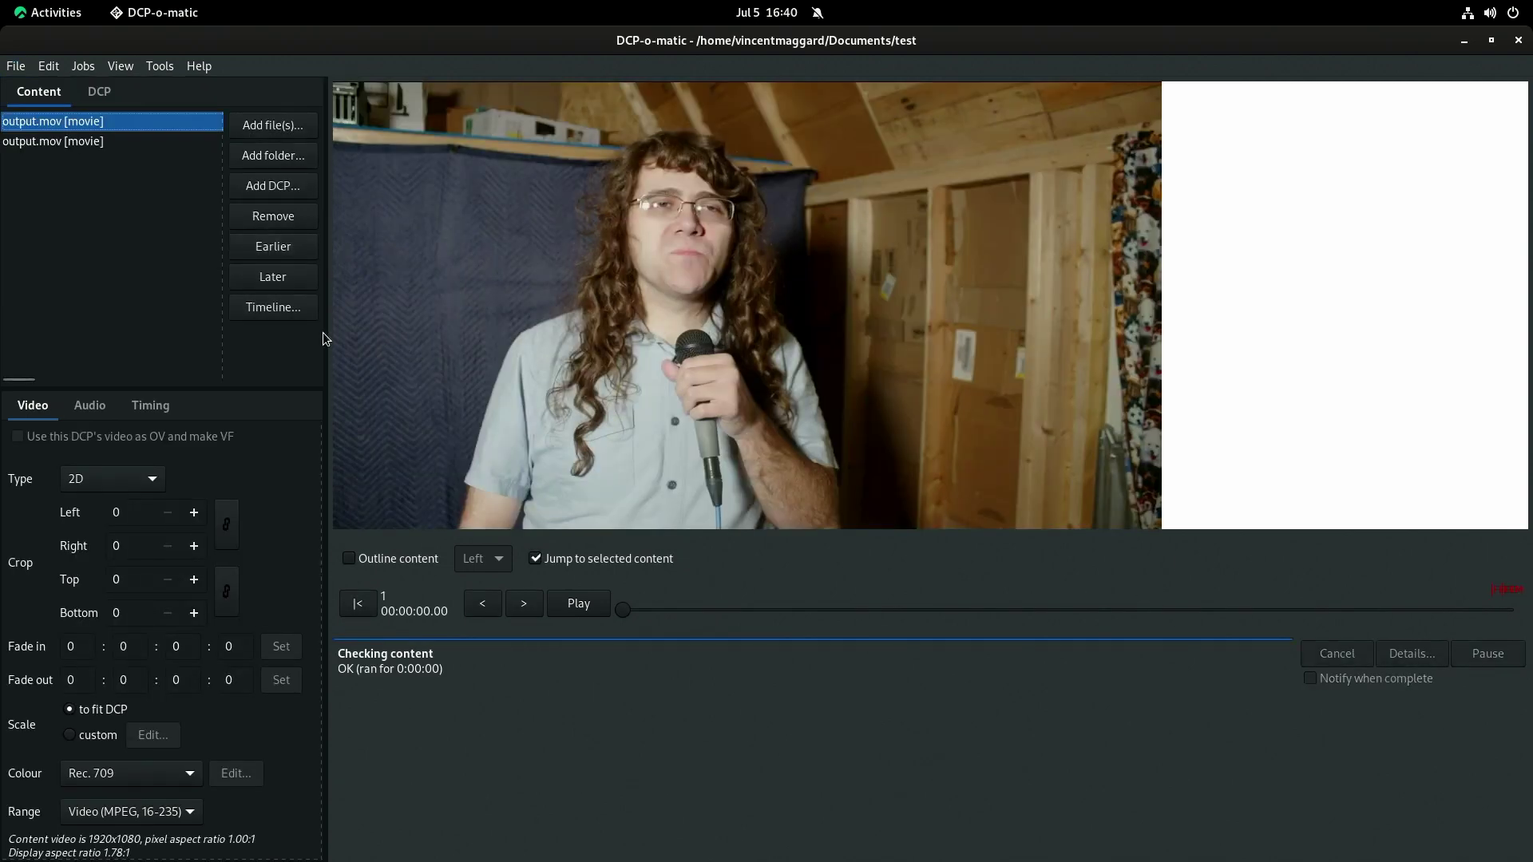
{"action": "left_click_drag", "start_coordinate": [325, 333], "coordinate": [710, 356]}
{"action": "left_click", "coordinate": [380, 295]}
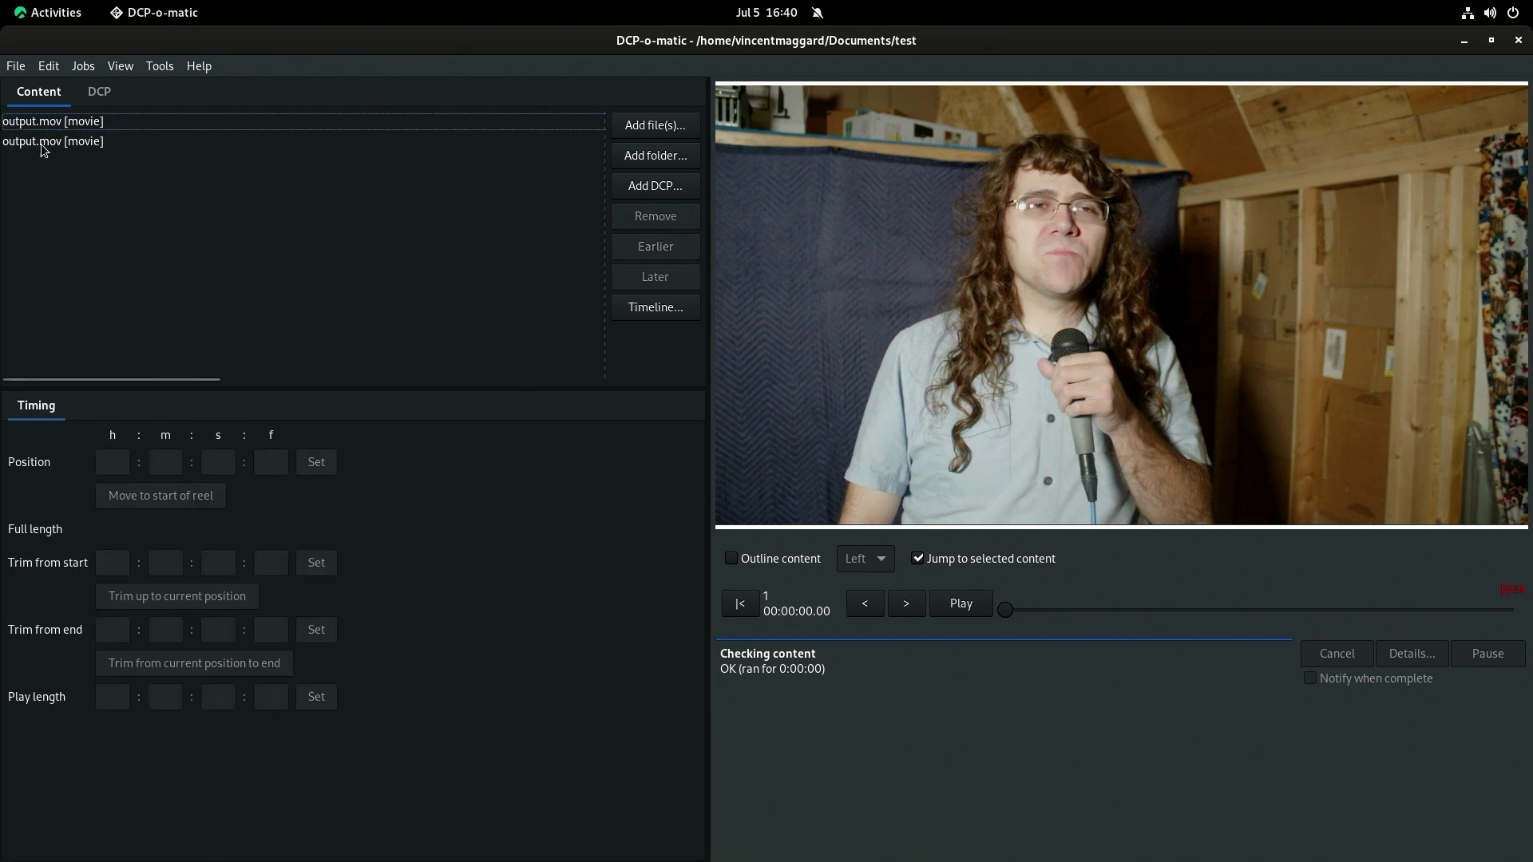
{"action": "left_click", "coordinate": [731, 558]}
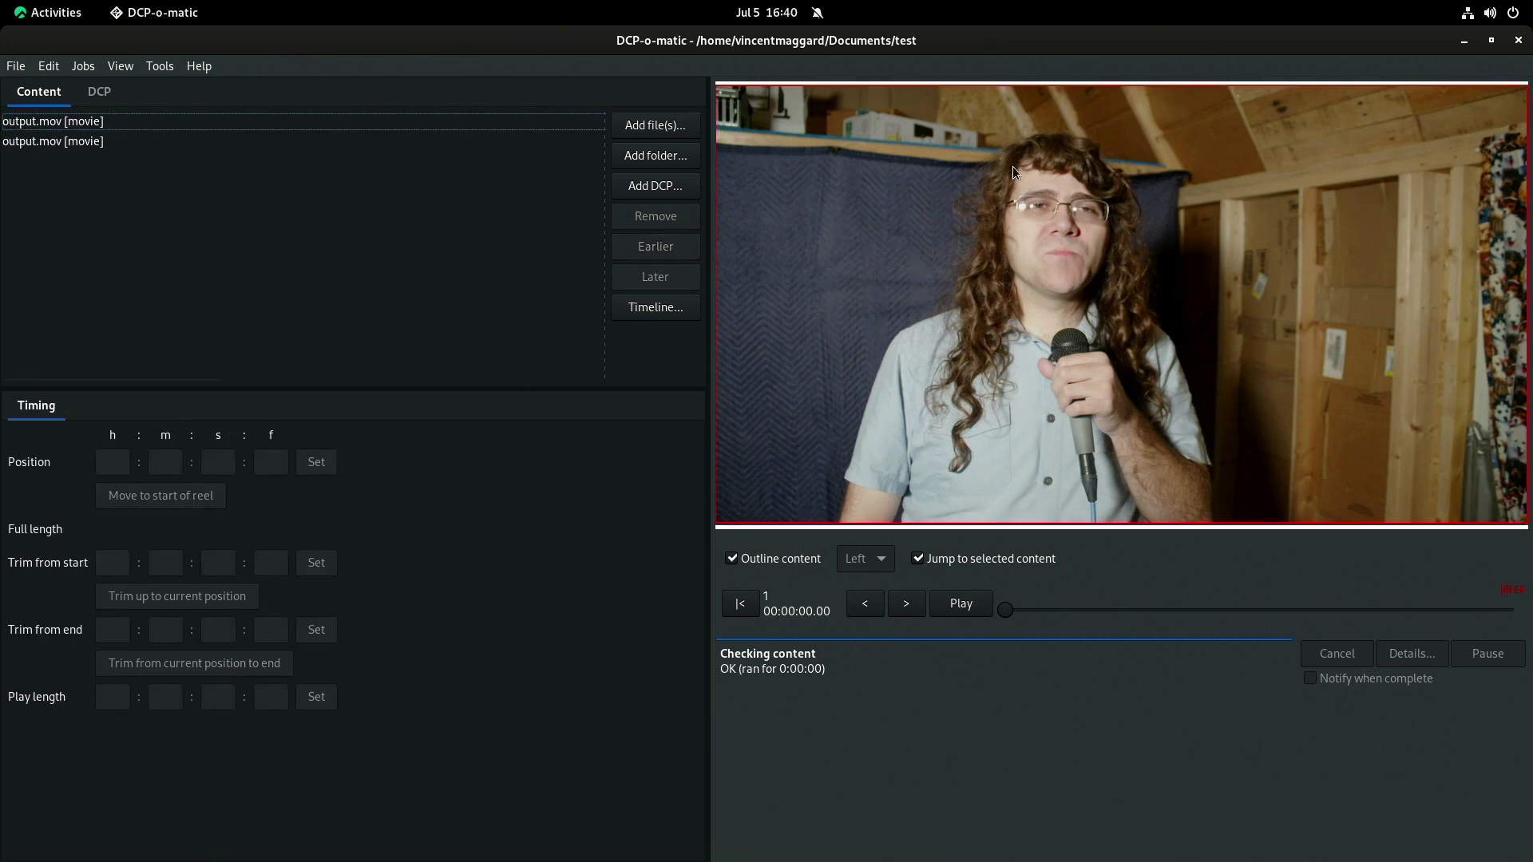
On the DCP tab, switch the container from DCI Flat to DCI Scope (2048x858).
{"action": "left_click", "coordinate": [99, 91]}
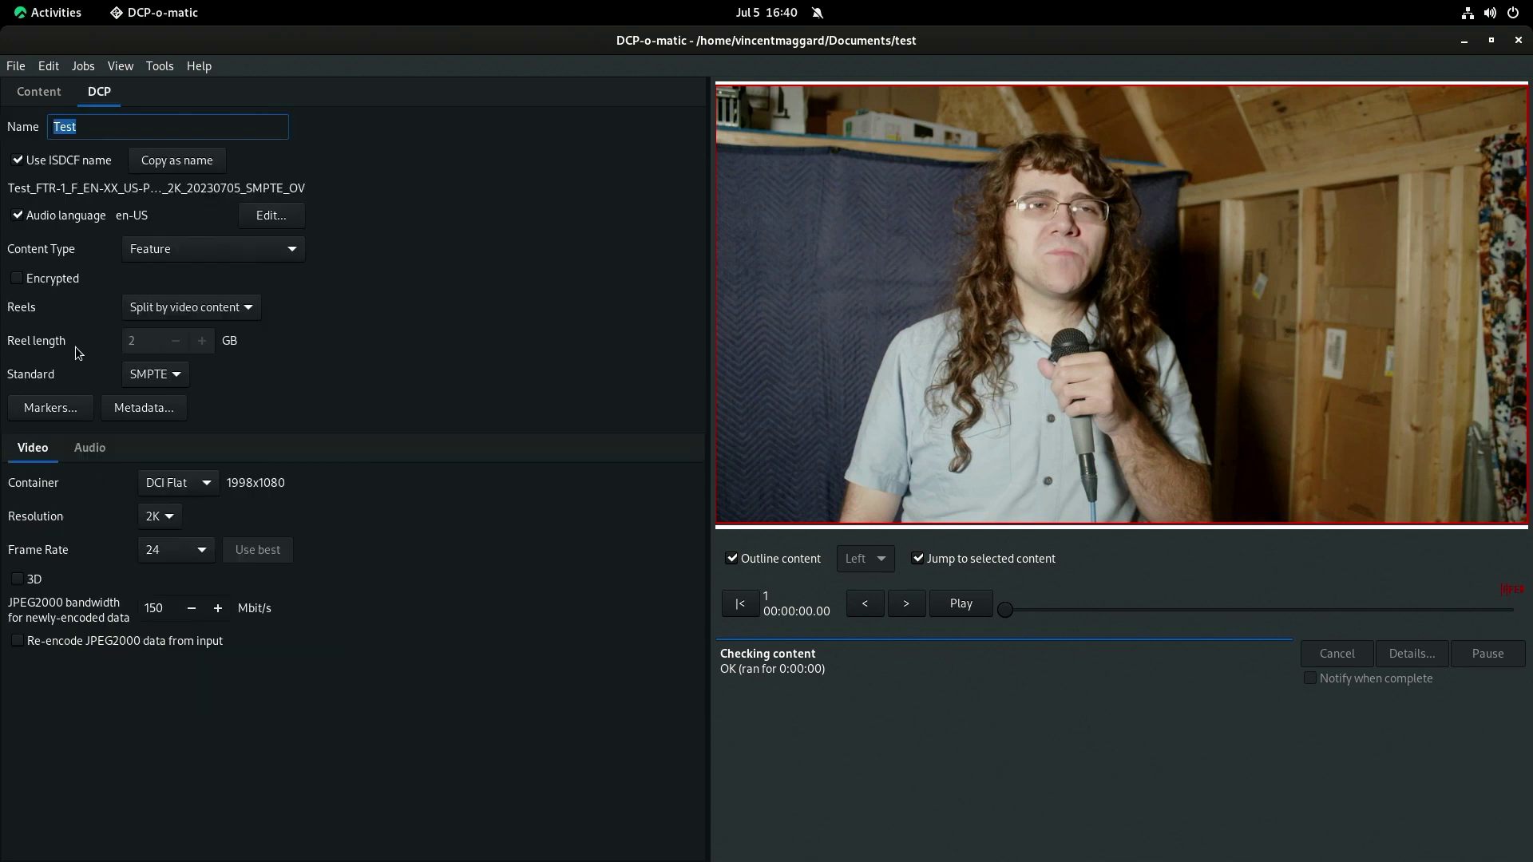
{"action": "left_click", "coordinate": [180, 485]}
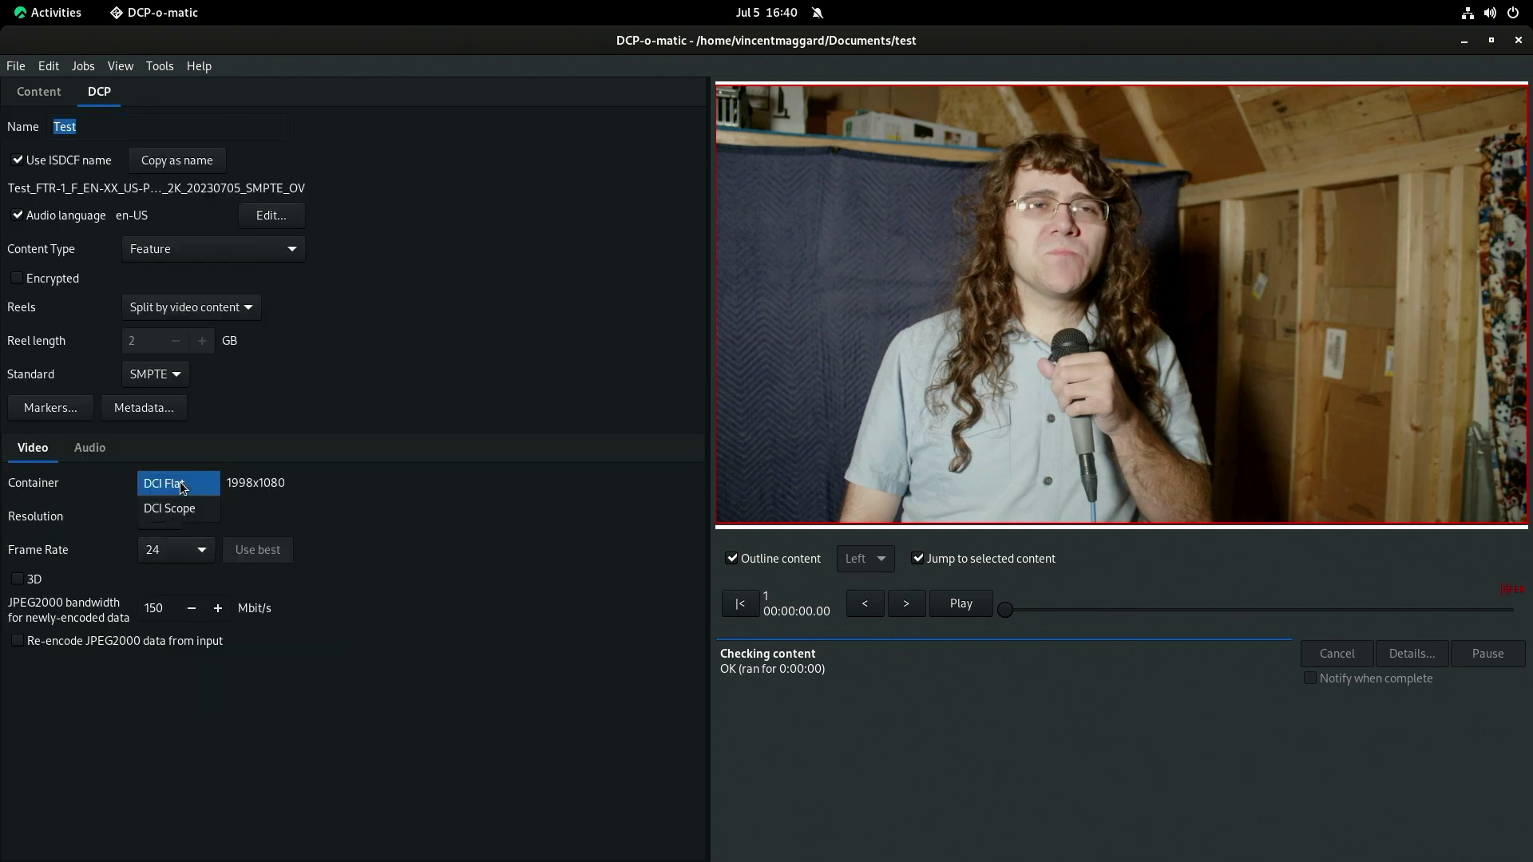
{"action": "left_click", "coordinate": [323, 502]}
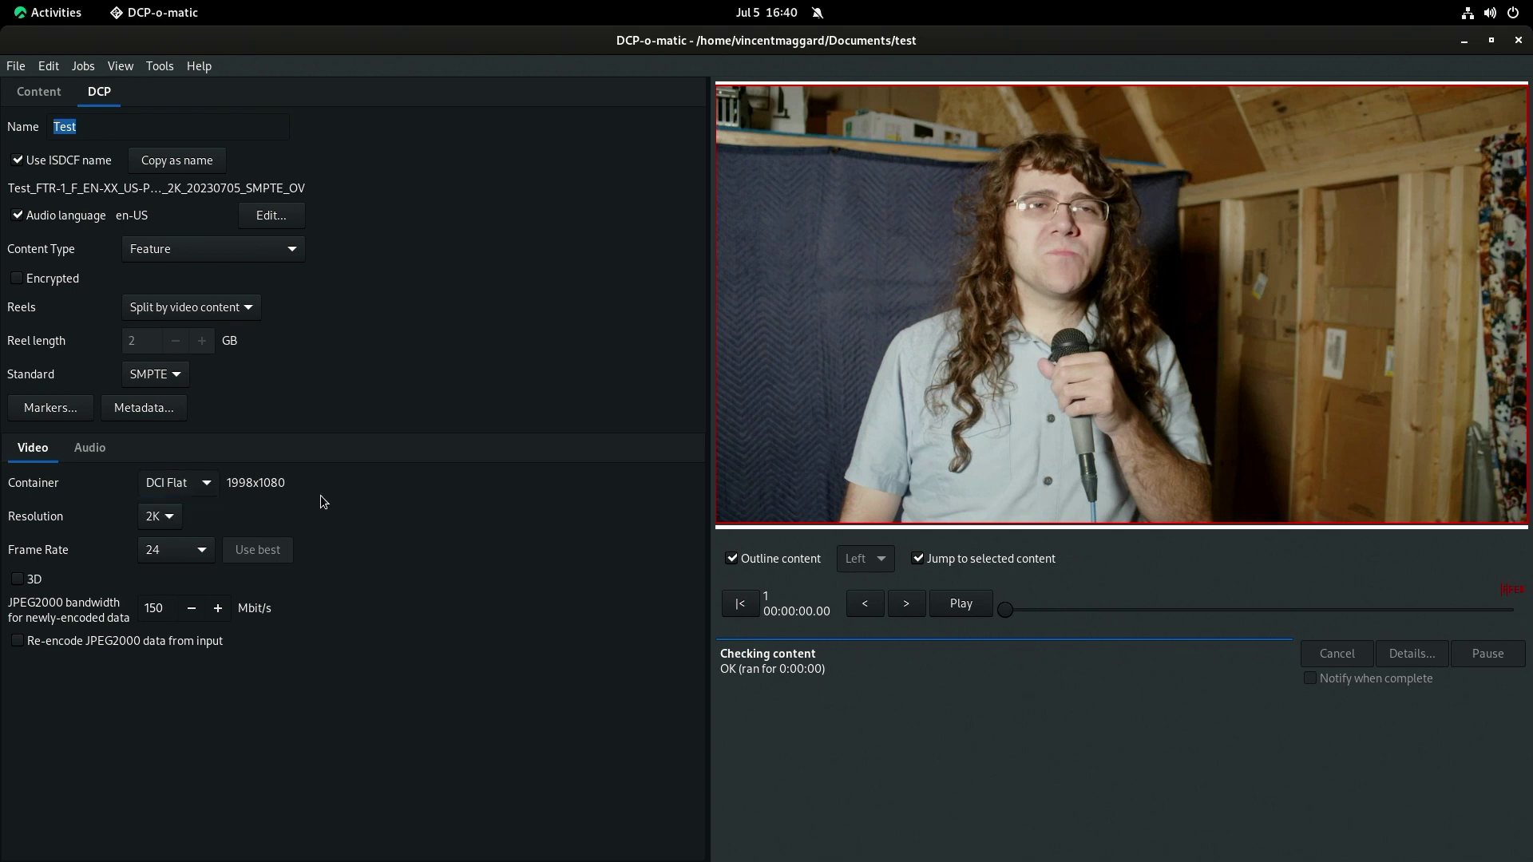
{"action": "left_click", "coordinate": [189, 483]}
{"action": "left_click", "coordinate": [391, 494]}
{"action": "left_click", "coordinate": [148, 471]}
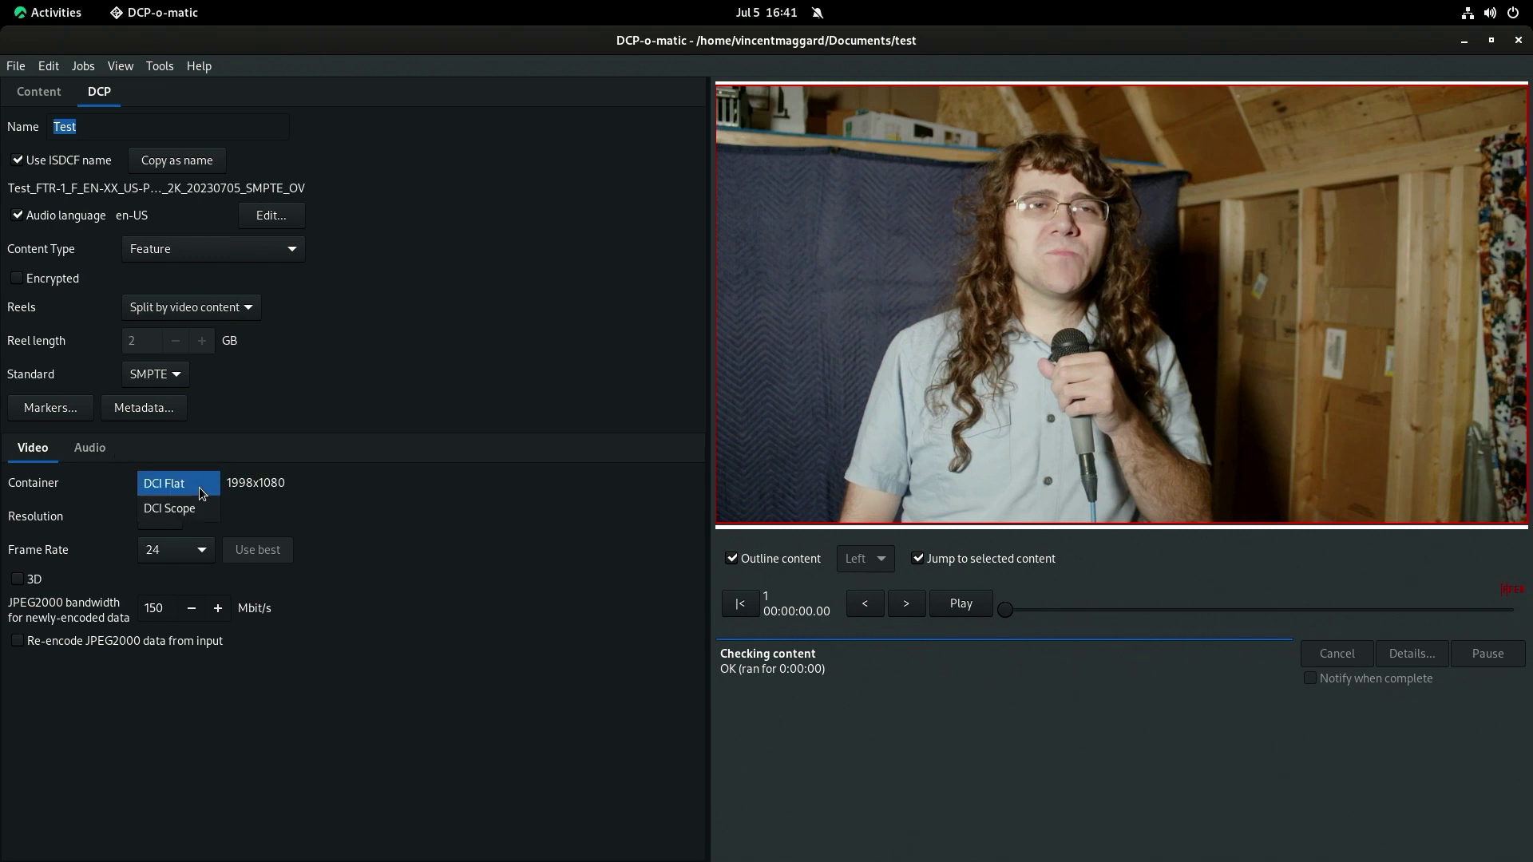
{"action": "left_click", "coordinate": [183, 510]}
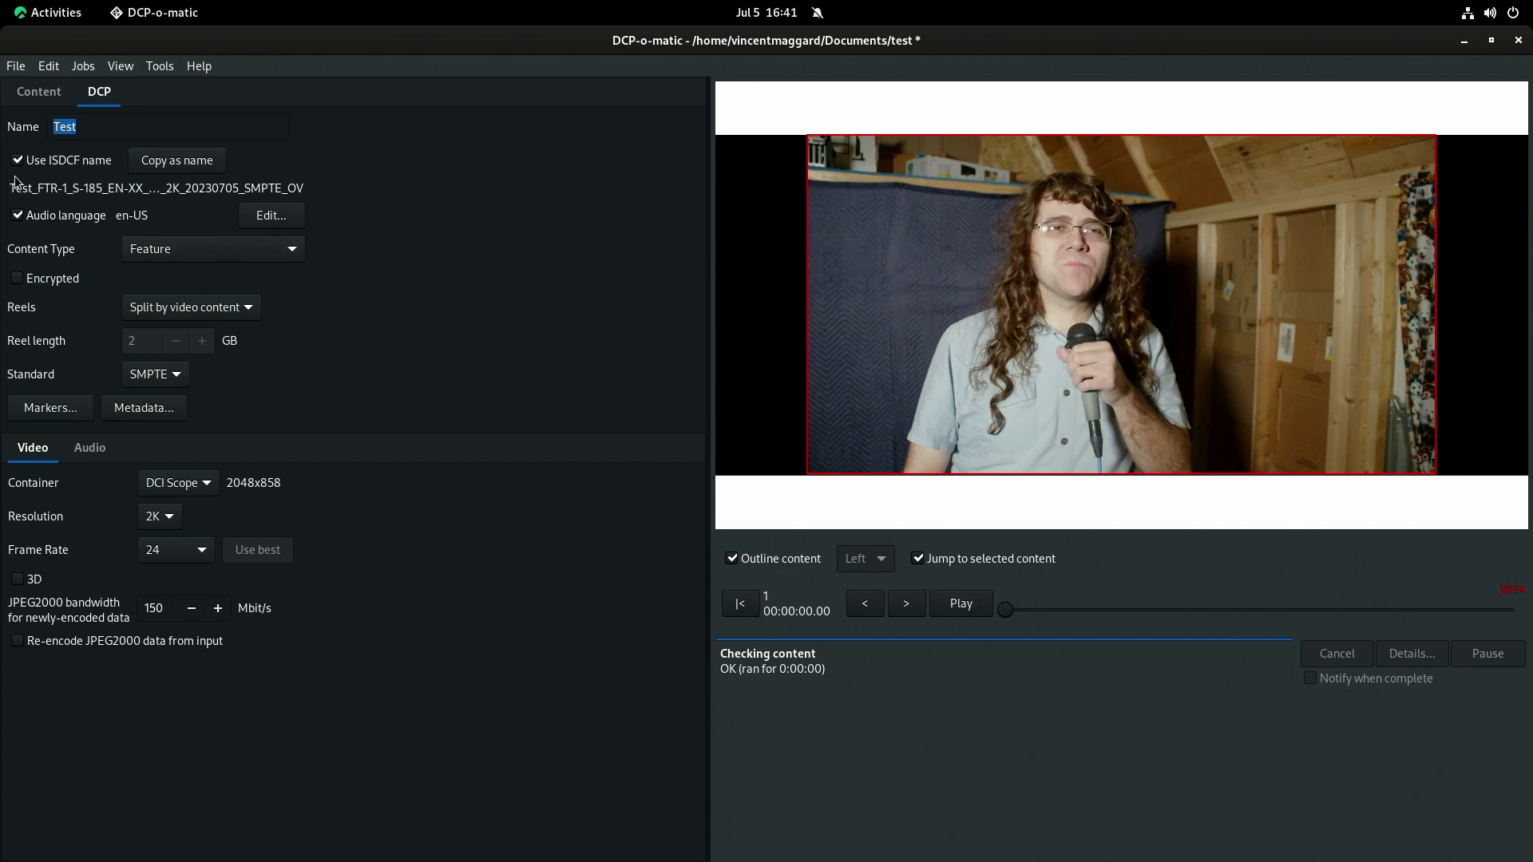
{"action": "left_click", "coordinate": [128, 131]}
Give the first output.mov clip a custom scale of 2.39.
{"action": "left_click", "coordinate": [38, 94]}
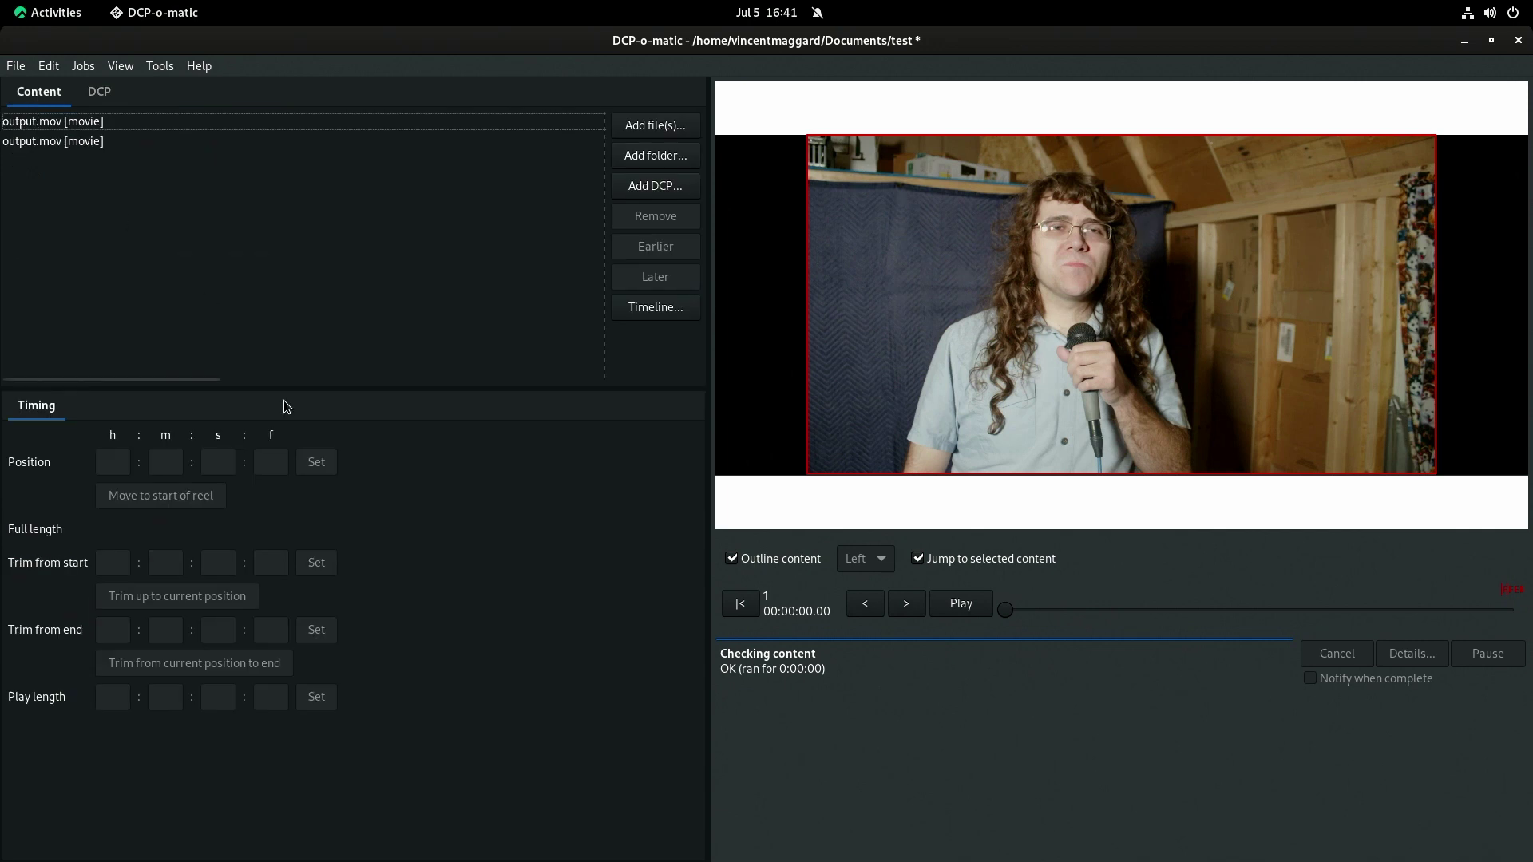
{"action": "left_click", "coordinate": [83, 124]}
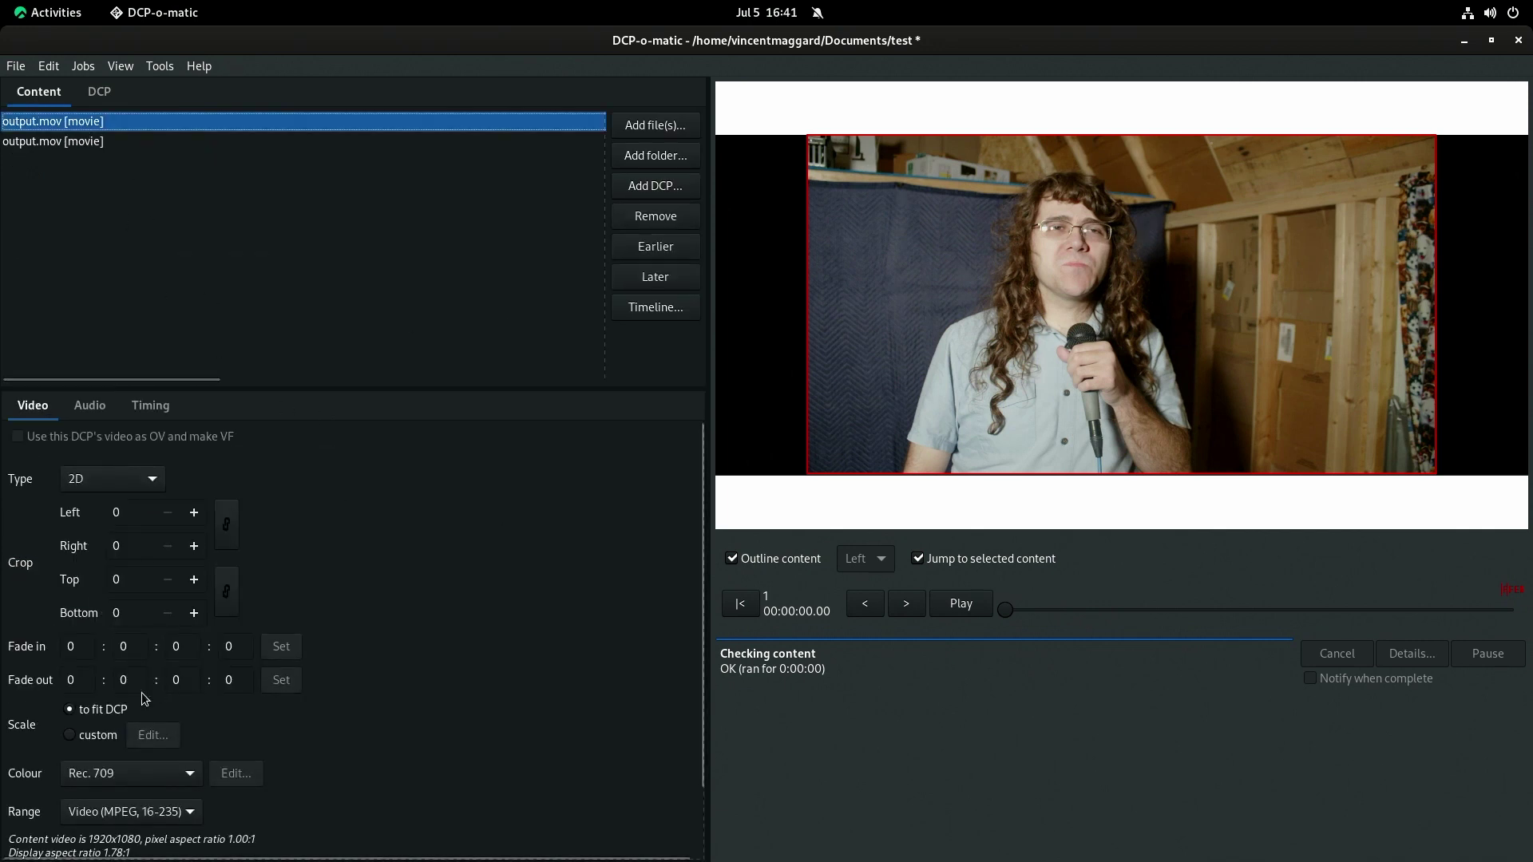
{"action": "left_click", "coordinate": [97, 735]}
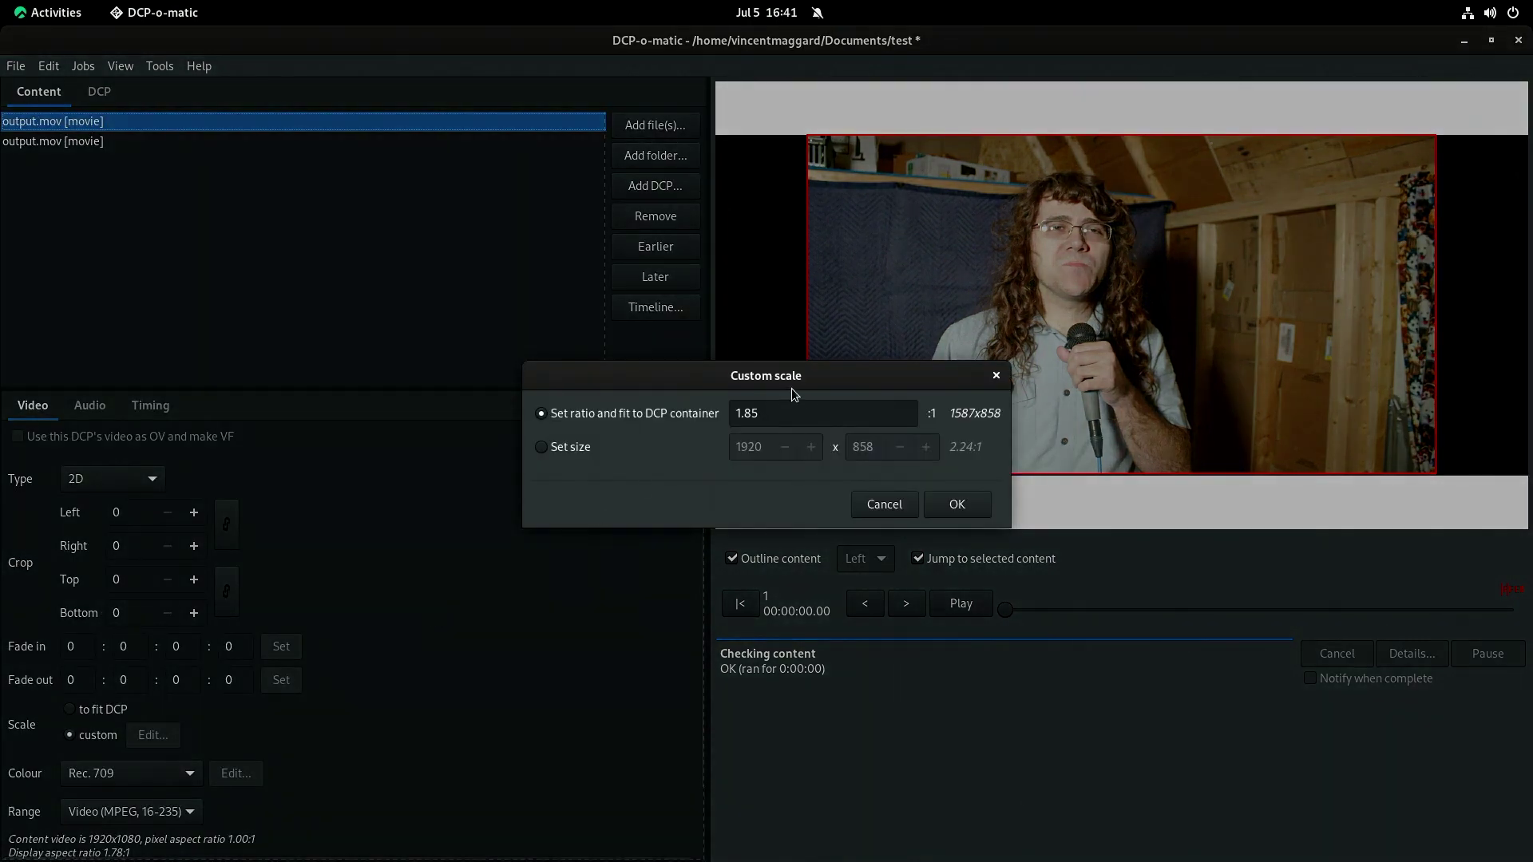
{"action": "double_click", "coordinate": [747, 413]}
{"action": "type", "text": "2.39"}
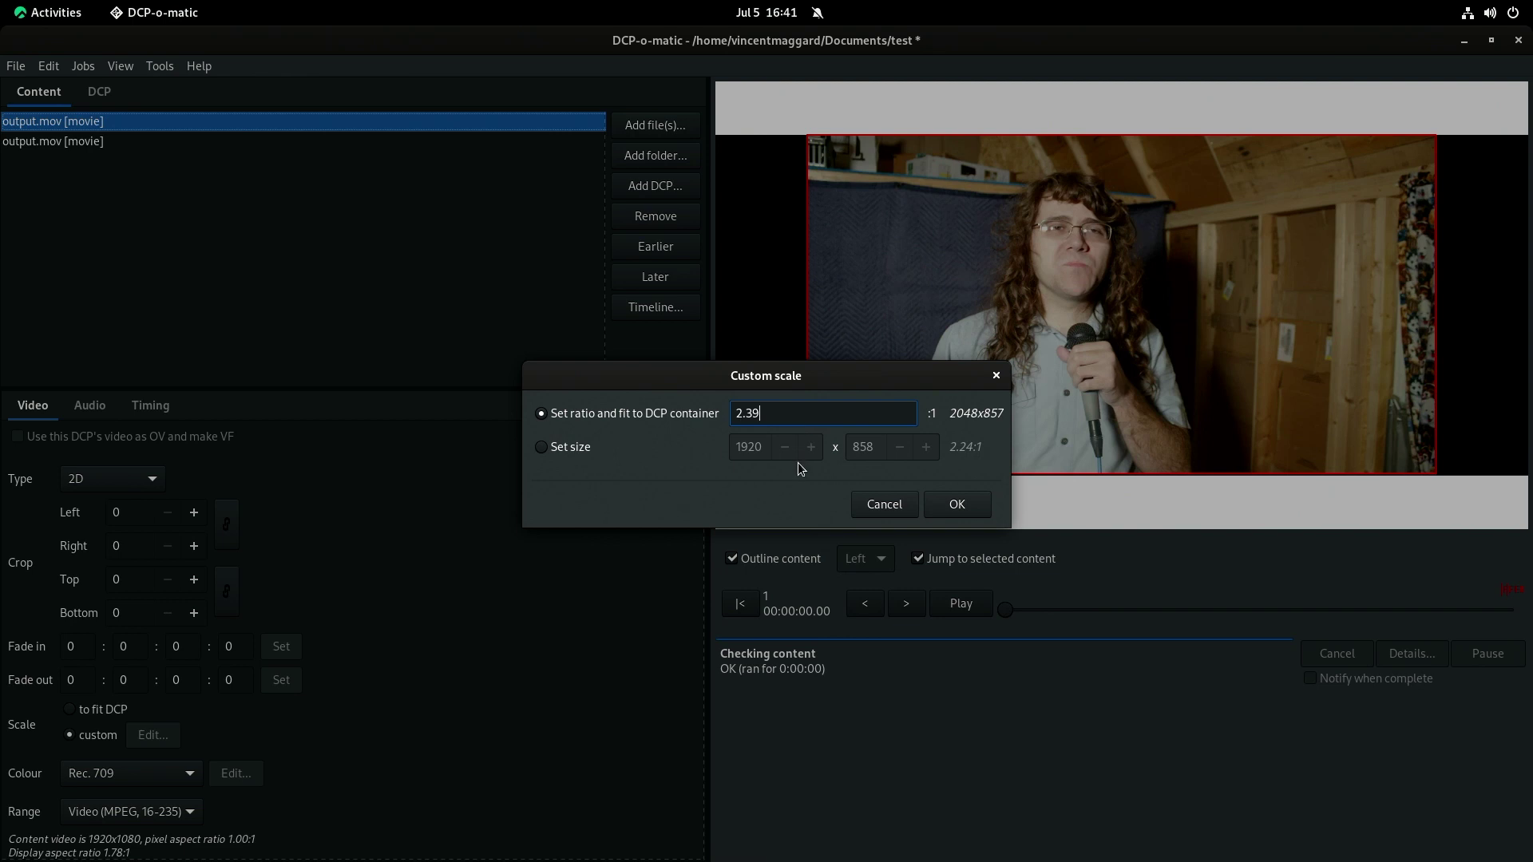
{"action": "left_click", "coordinate": [952, 503]}
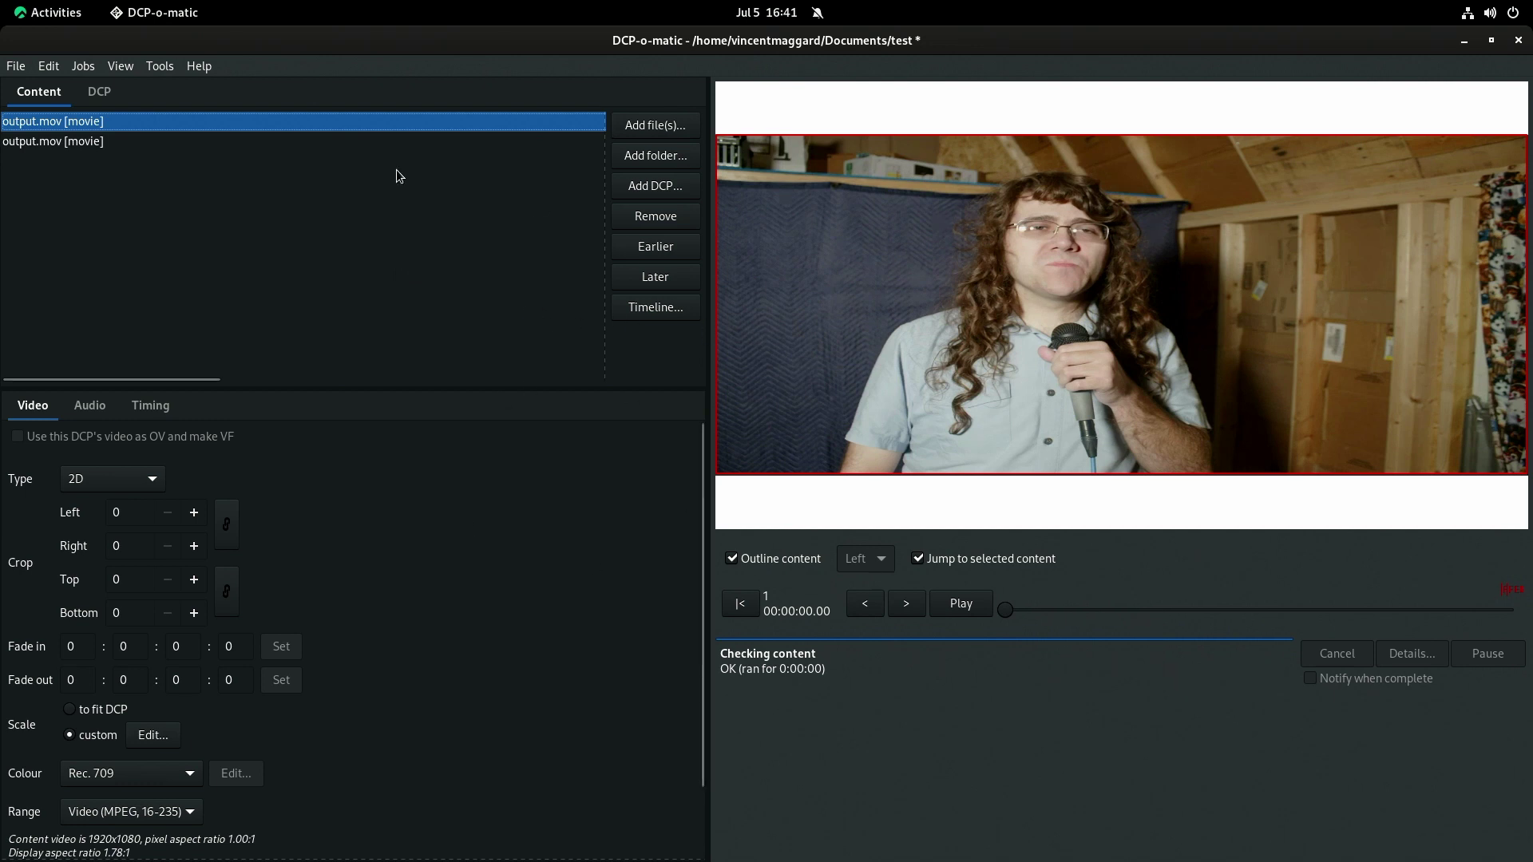
Change the custom scale to 1.85 and set the container back to DCI Flat.
{"action": "left_click", "coordinate": [153, 735]}
{"action": "left_click", "coordinate": [763, 412]}
{"action": "double_click", "coordinate": [762, 412]}
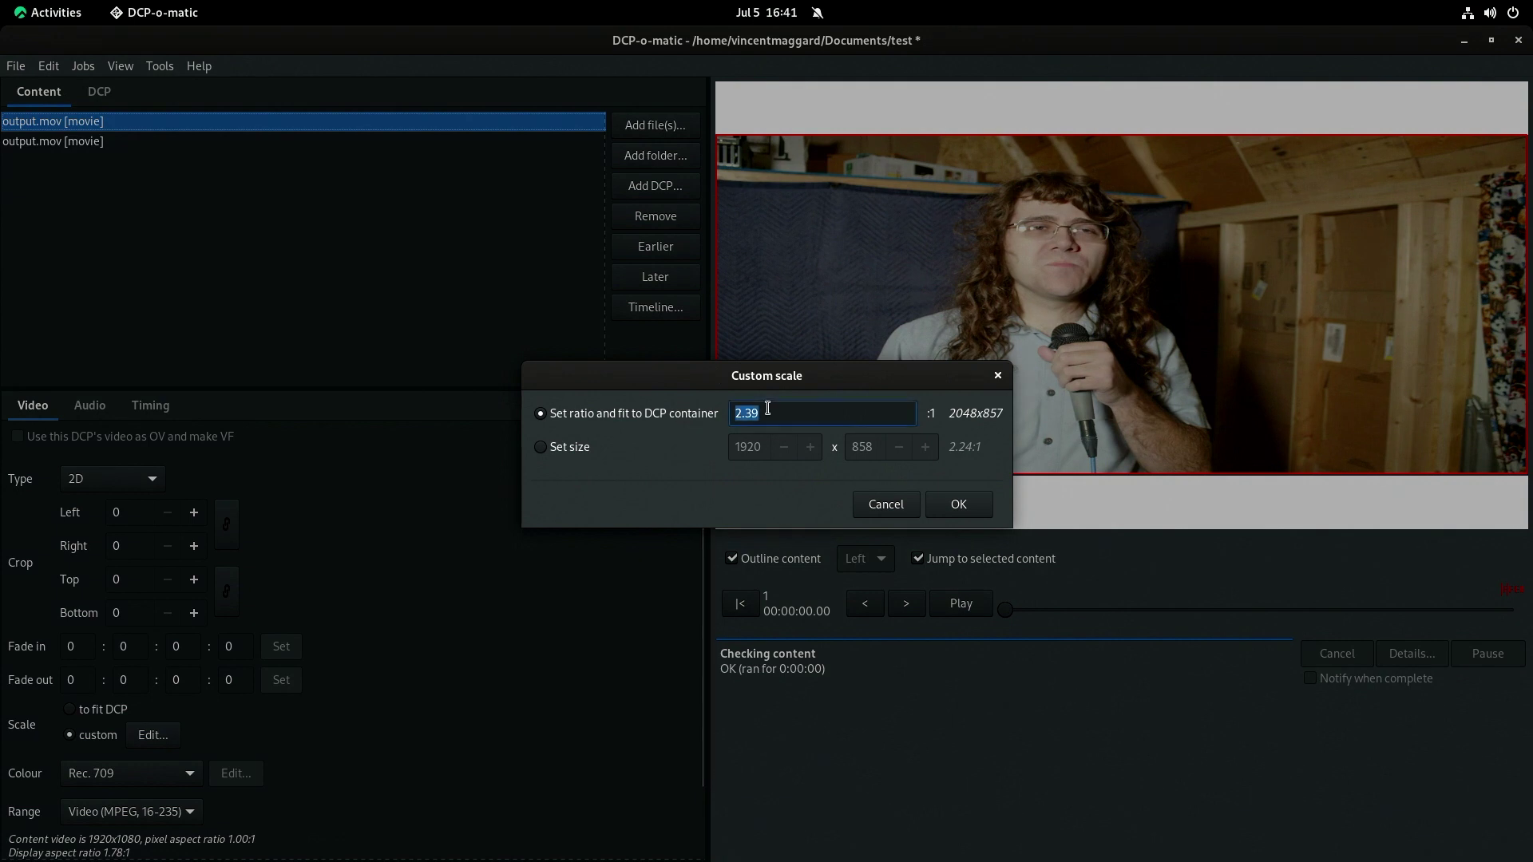
{"action": "type", "text": "1.85"}
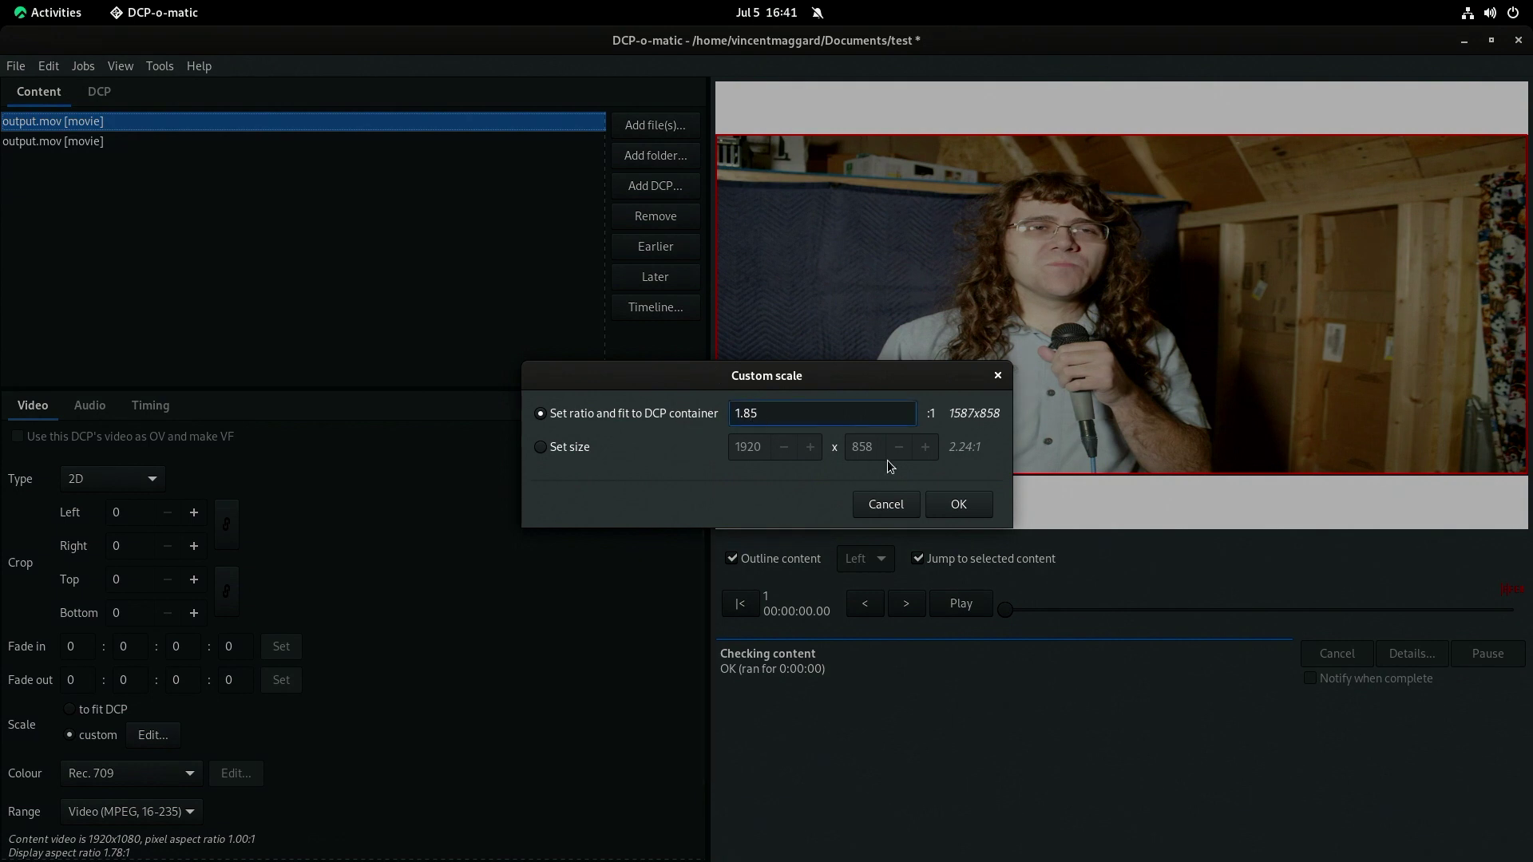
{"action": "left_click", "coordinate": [959, 503]}
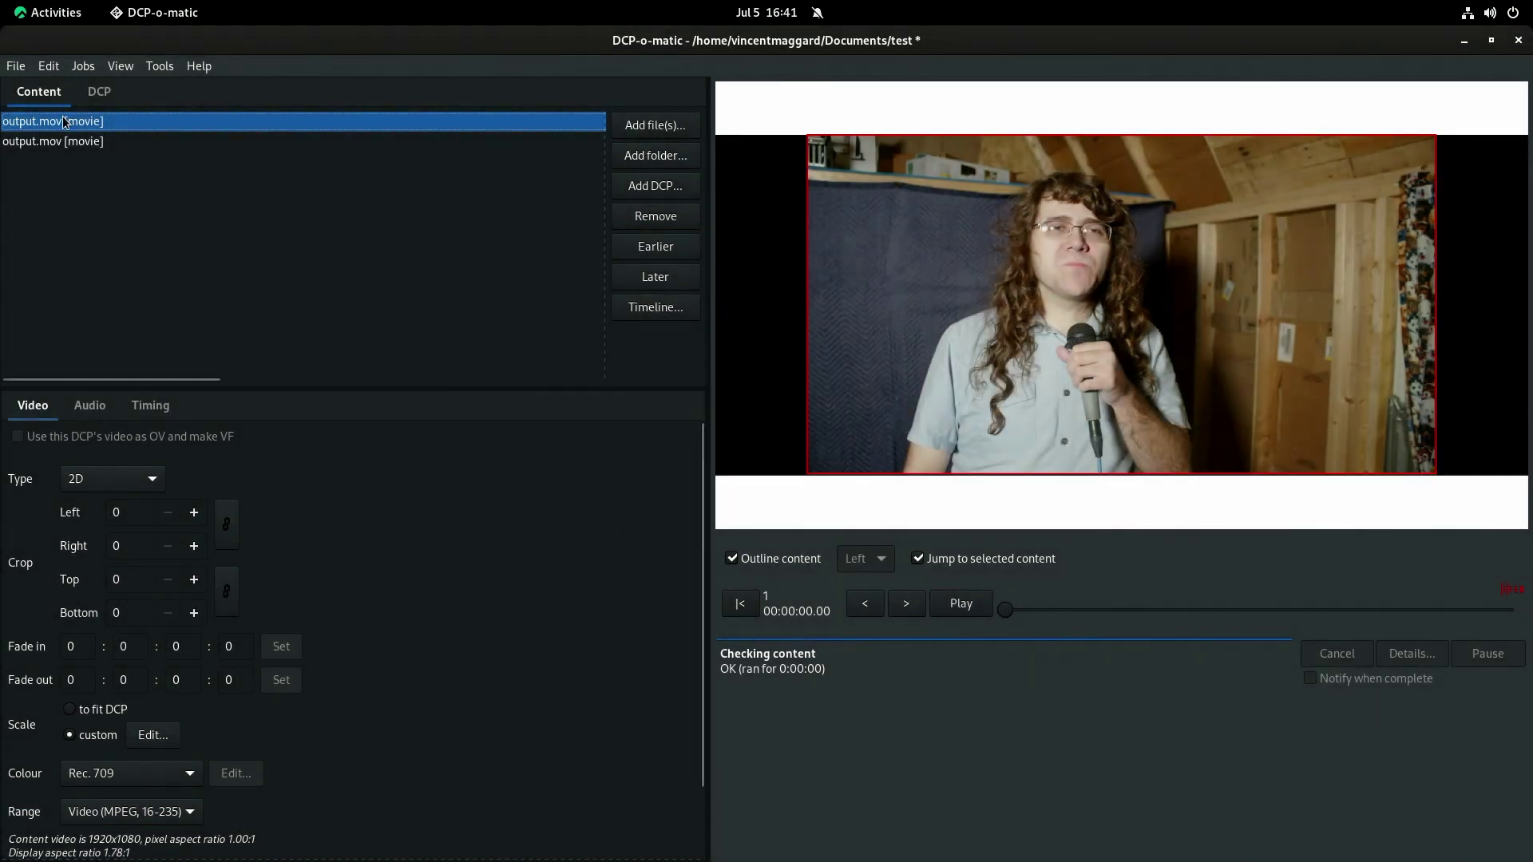
{"action": "left_click", "coordinate": [99, 91]}
{"action": "left_click", "coordinate": [157, 479]}
{"action": "left_click", "coordinate": [166, 461]}
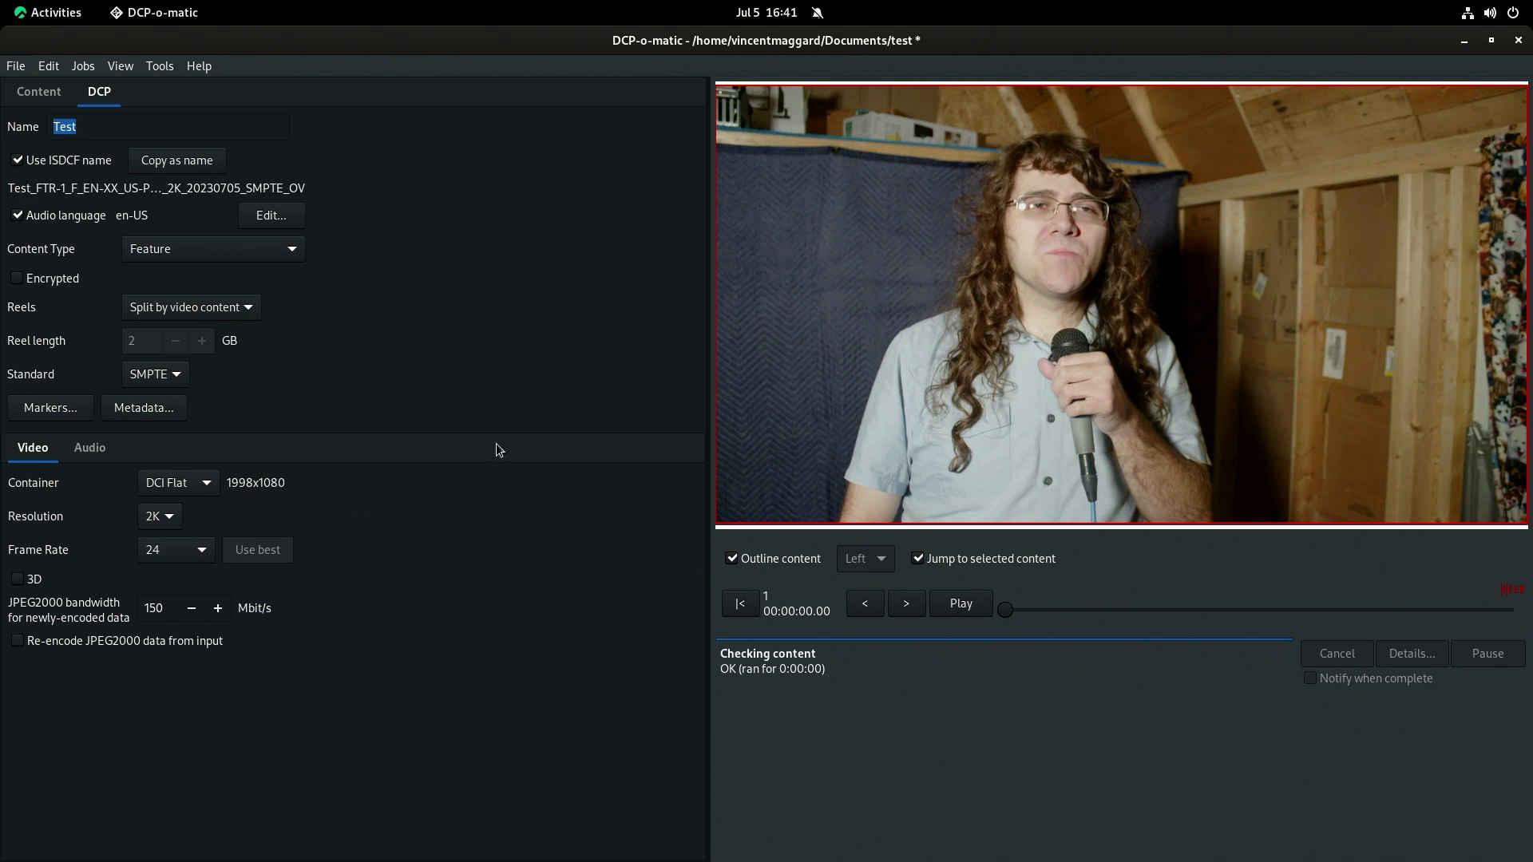
Play and scrub the film preview, leaving the frame rate unchanged.
{"action": "left_click", "coordinate": [961, 605]}
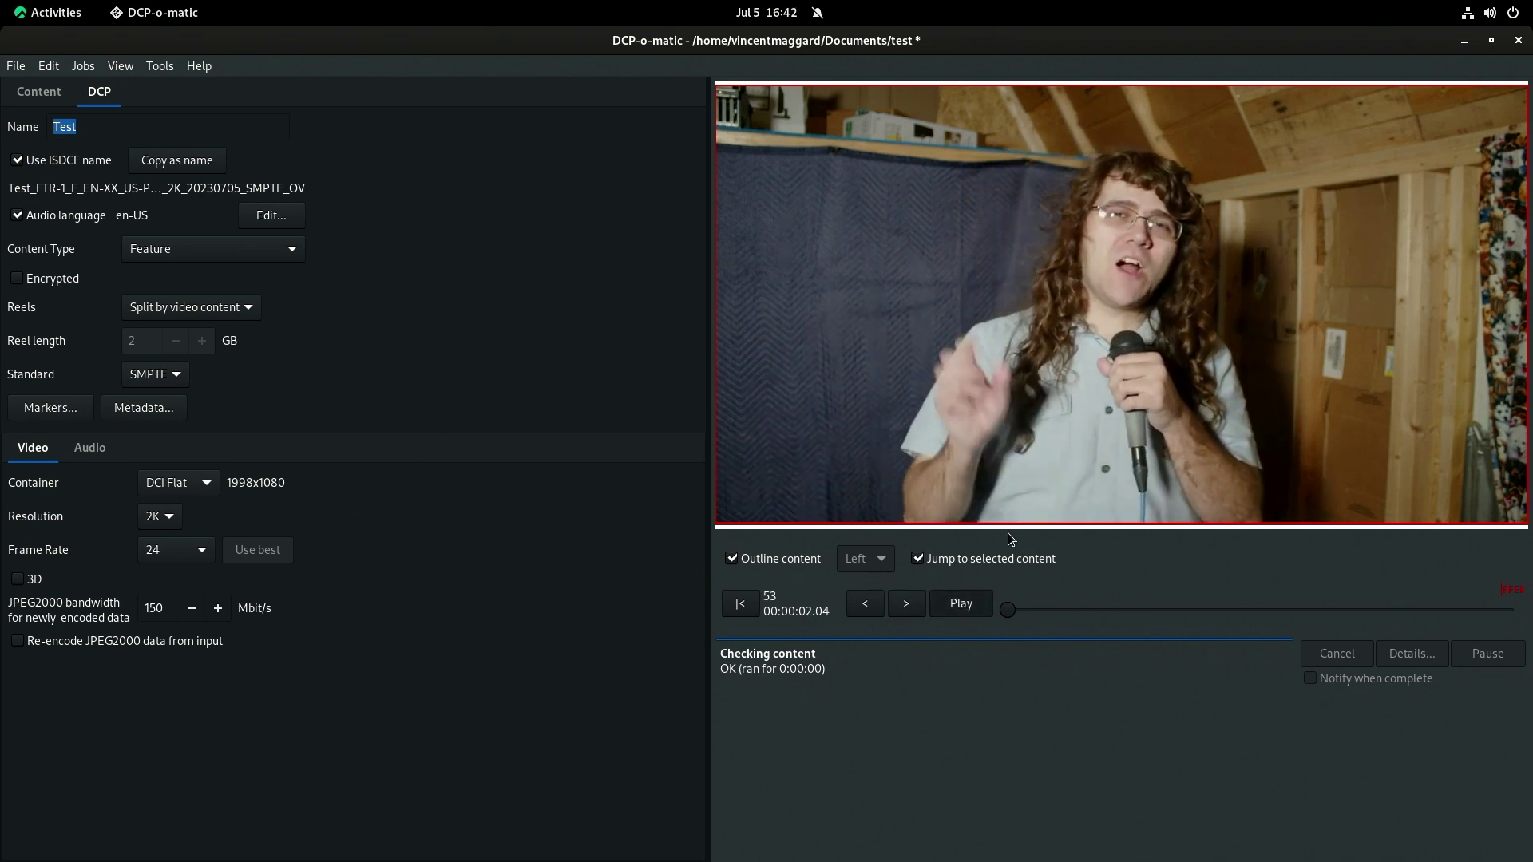
{"action": "left_click_drag", "start_coordinate": [1170, 611], "coordinate": [977, 620]}
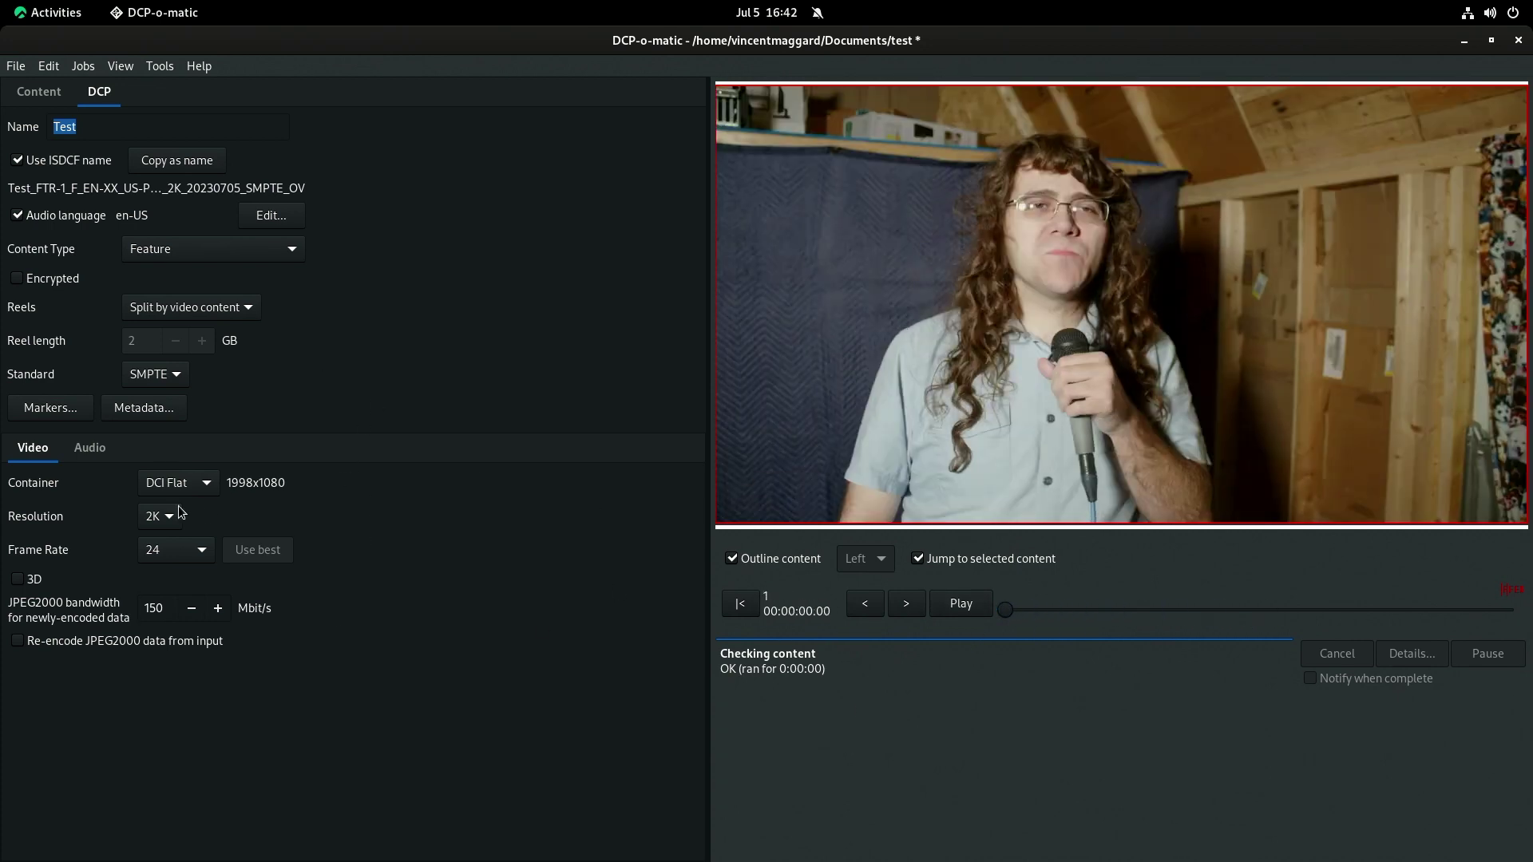
{"action": "left_click", "coordinate": [210, 548]}
{"action": "left_click", "coordinate": [477, 531]}
{"action": "left_click", "coordinate": [121, 126]}
Step through both output.mov clips in the Content list, deselect them and restore the window.
{"action": "left_click", "coordinate": [38, 91]}
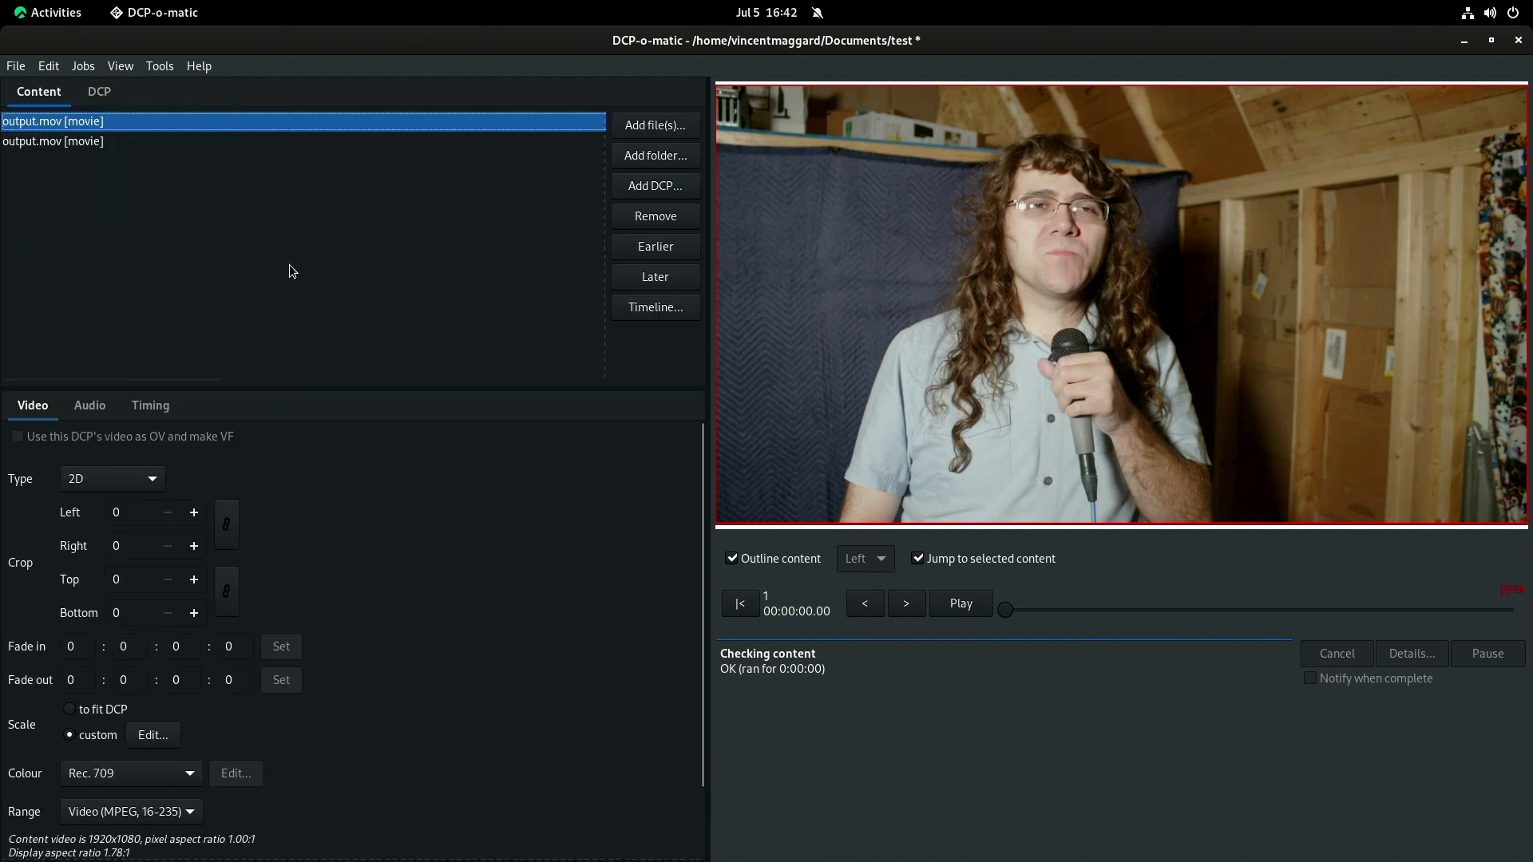
{"action": "left_click", "coordinate": [103, 142]}
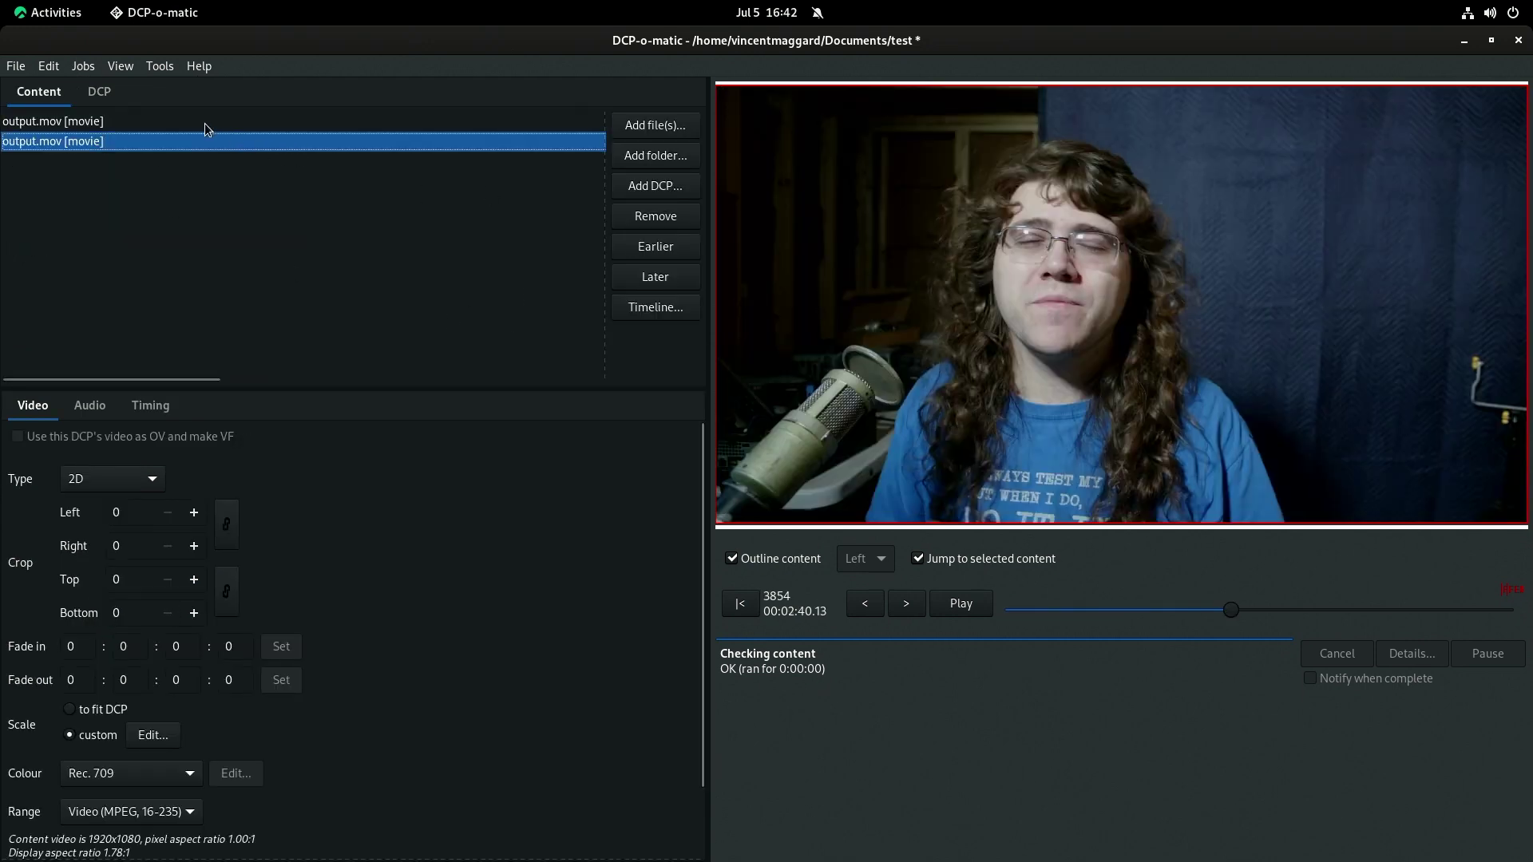
{"action": "key", "text": "Up"}
{"action": "key", "text": "Down"}
{"action": "key", "text": "Up"}
{"action": "key", "text": "Down"}
{"action": "key", "text": "Up"}
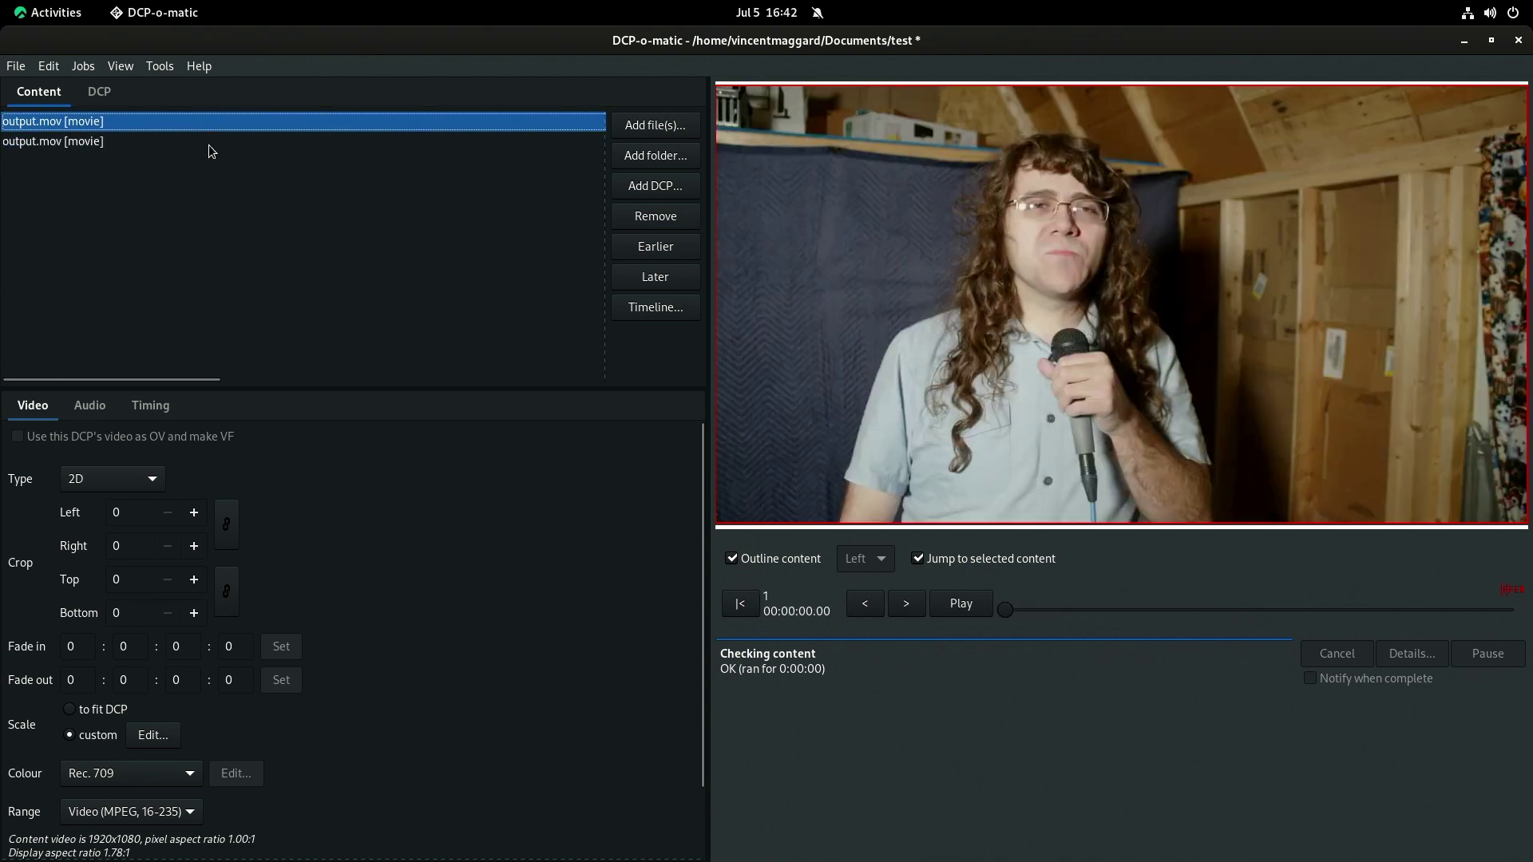
{"action": "left_click", "coordinate": [241, 218]}
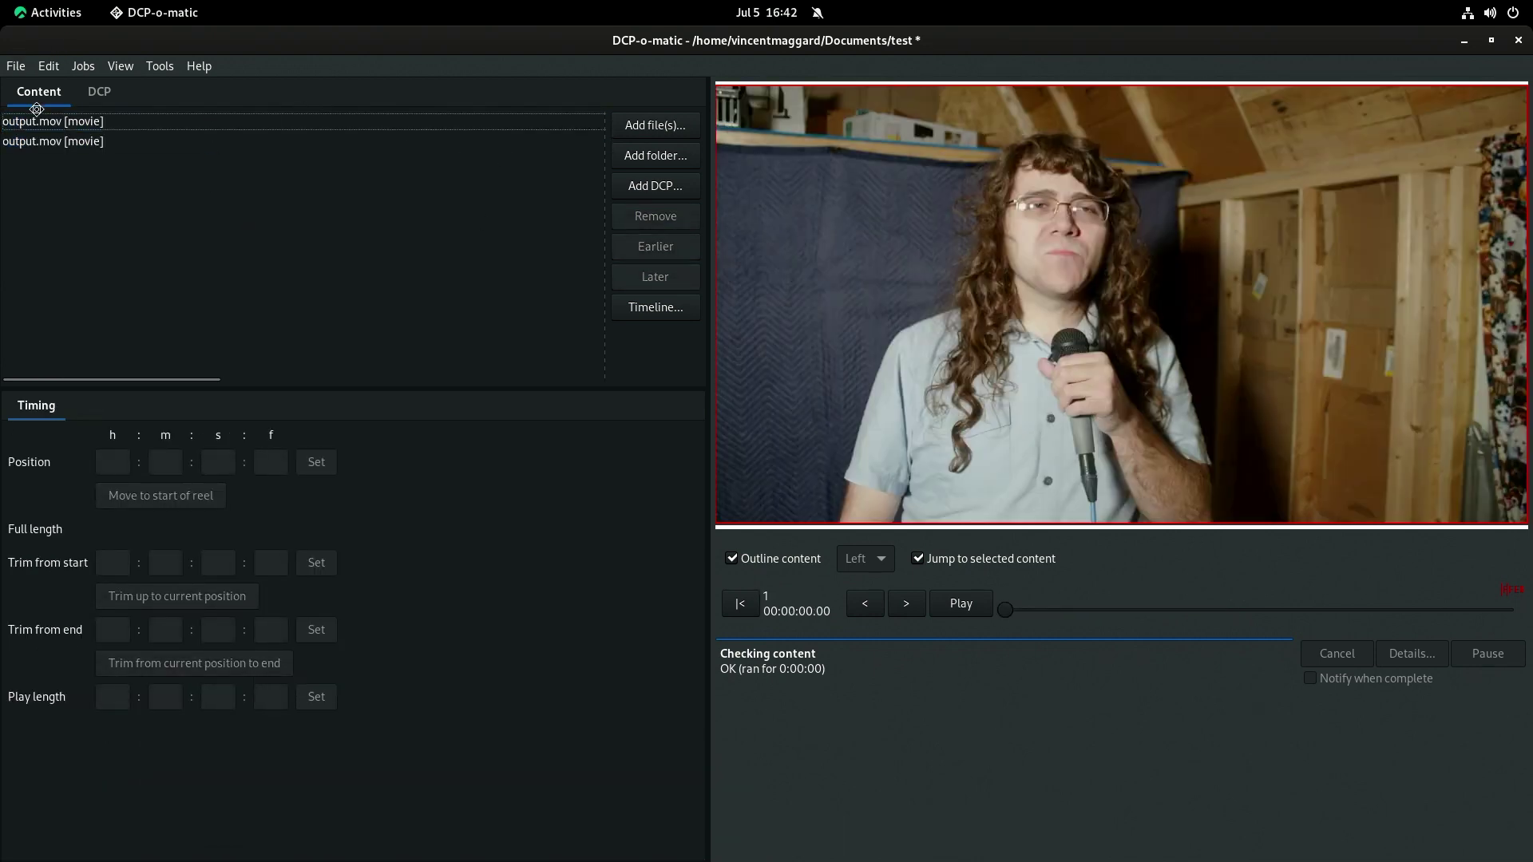
{"action": "key", "text": "super+Left"}
{"action": "double_click", "coordinate": [22, 40]}
Save the project and enter 'Test' on the DCP settings tab.
{"action": "left_click", "coordinate": [16, 66]}
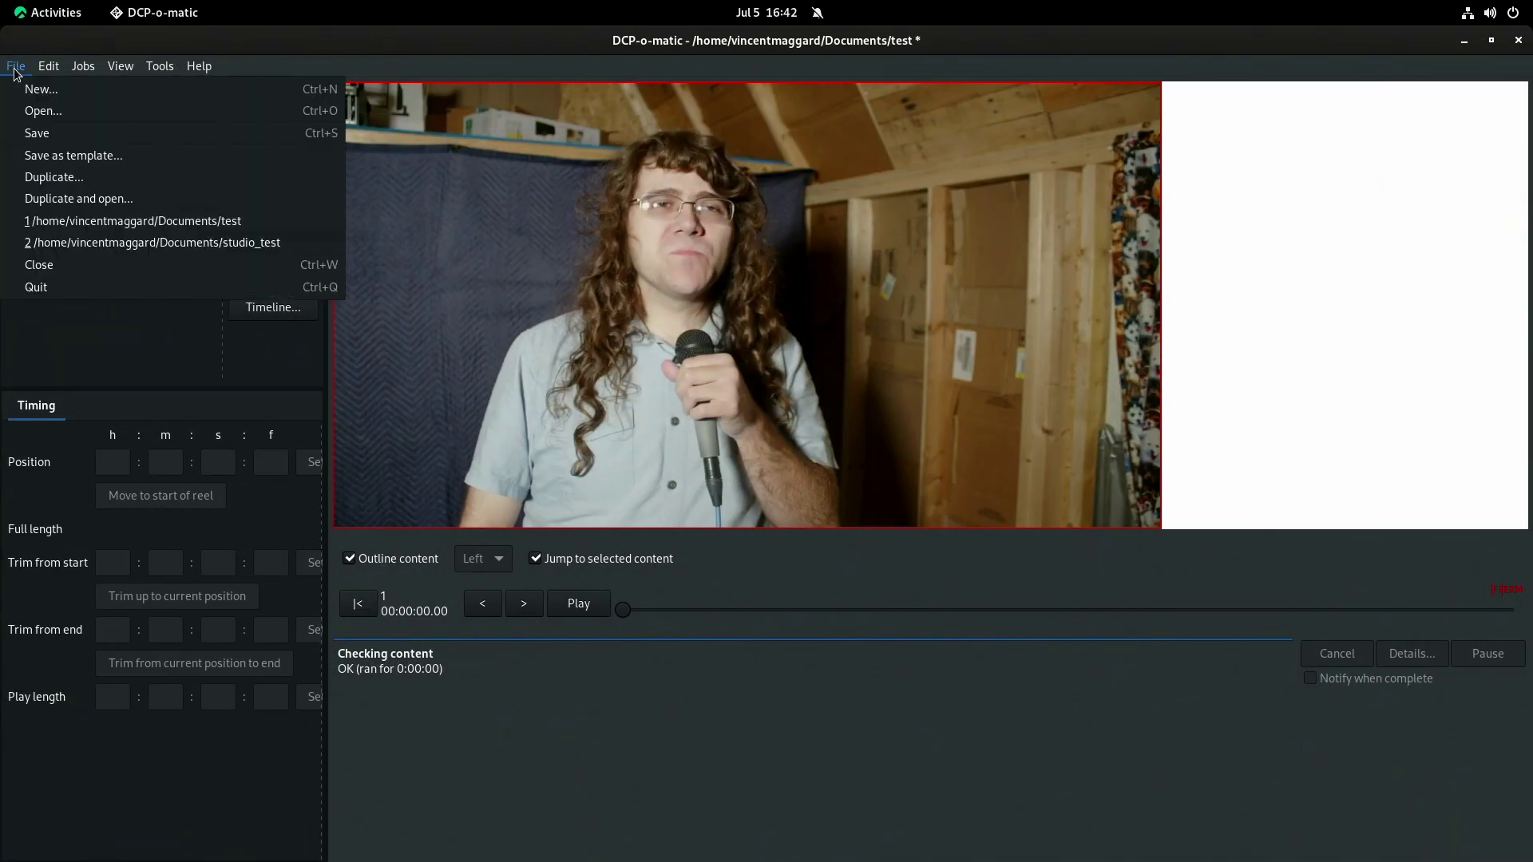
{"action": "left_click", "coordinate": [36, 133]}
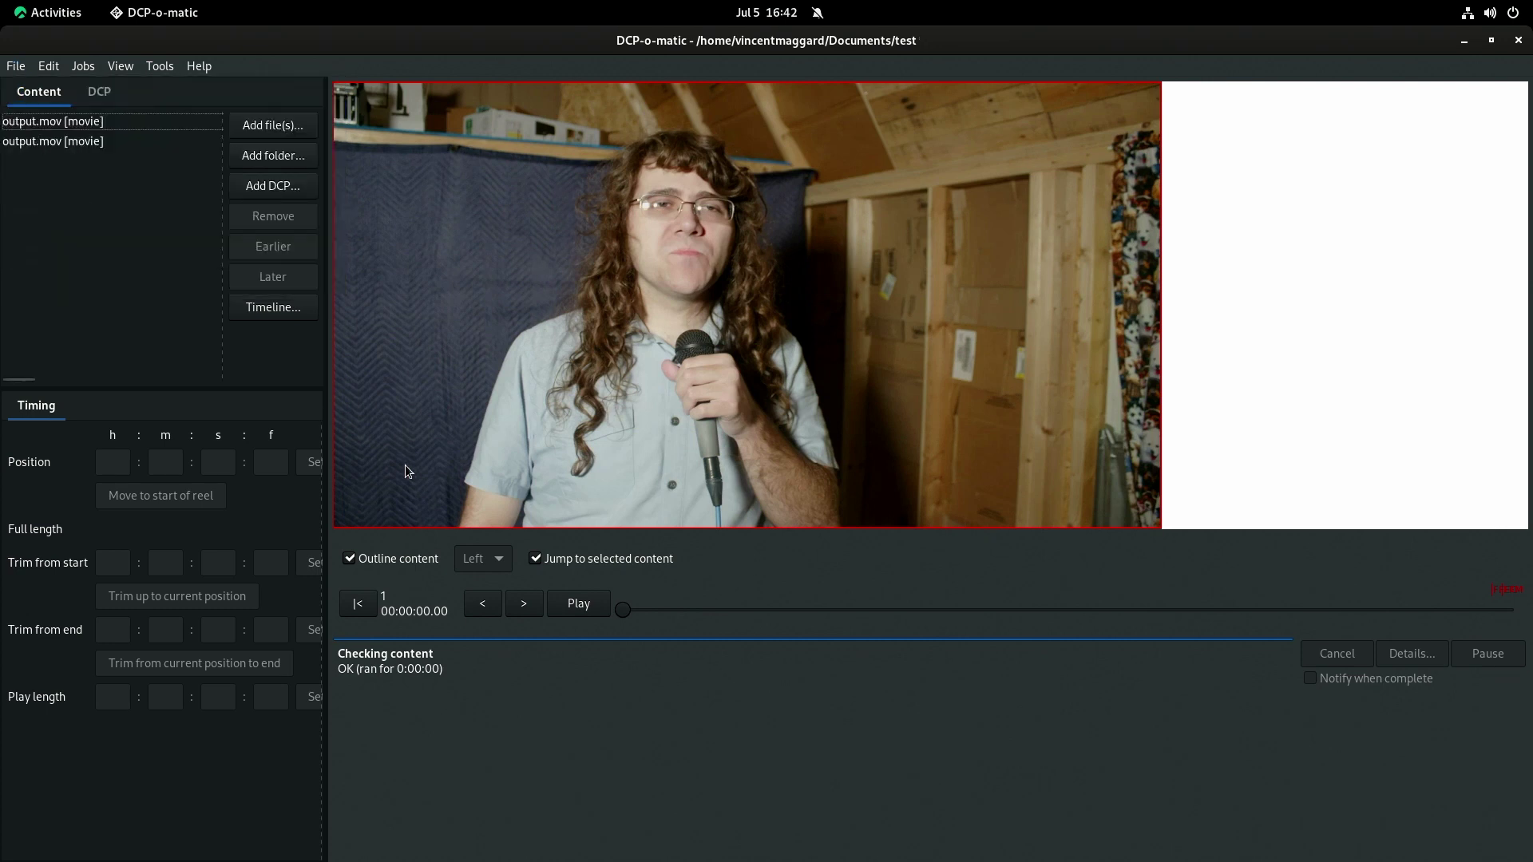
{"action": "left_click", "coordinate": [99, 92]}
{"action": "type", "text": "Test"}
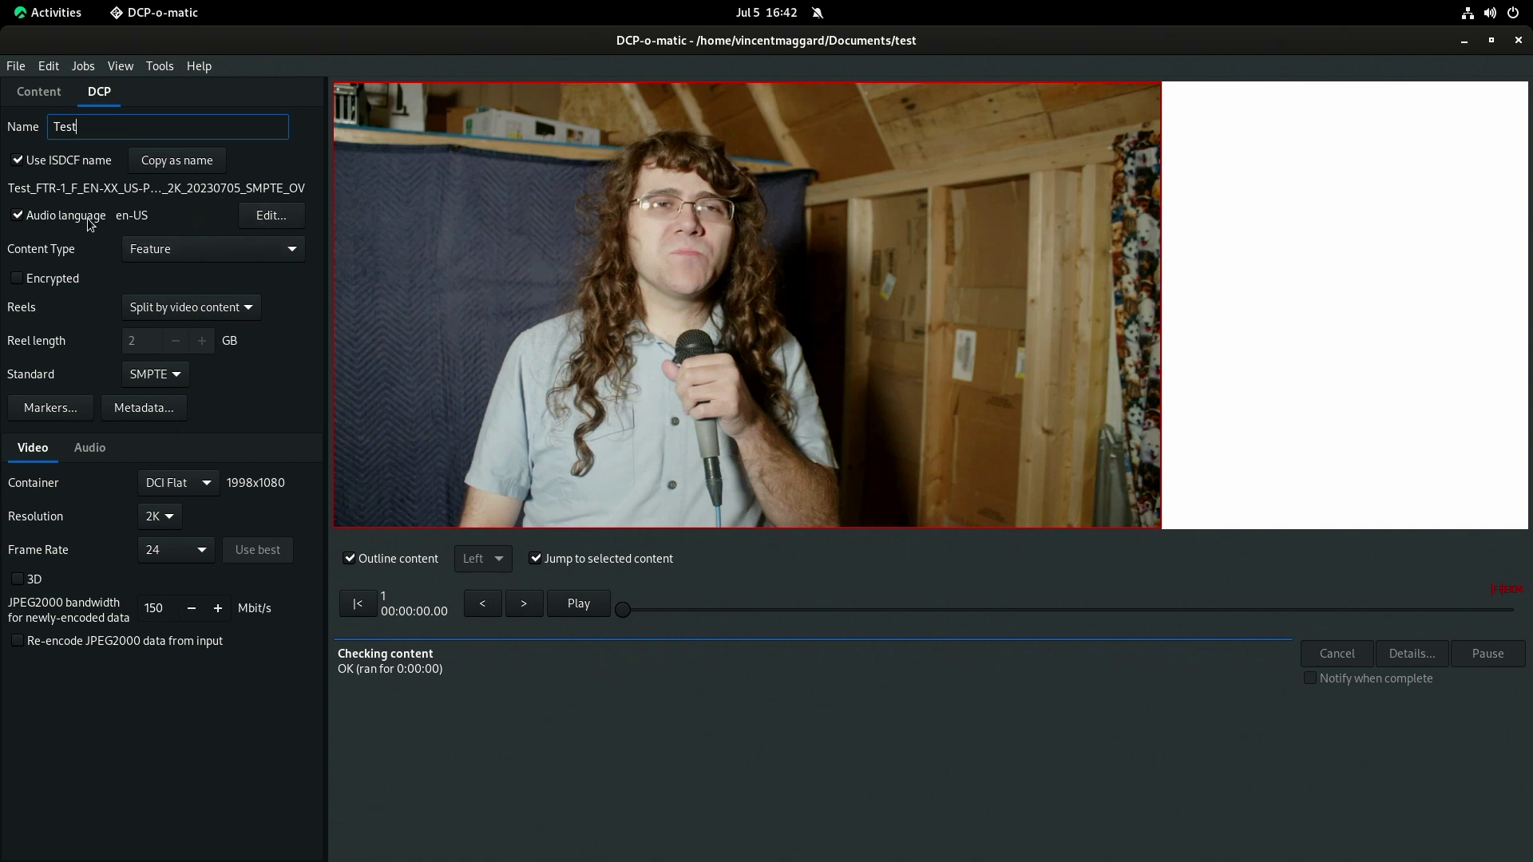
Set the content type to Feature, save the project again, and open the Markers dialog.
{"action": "left_click", "coordinate": [157, 250]}
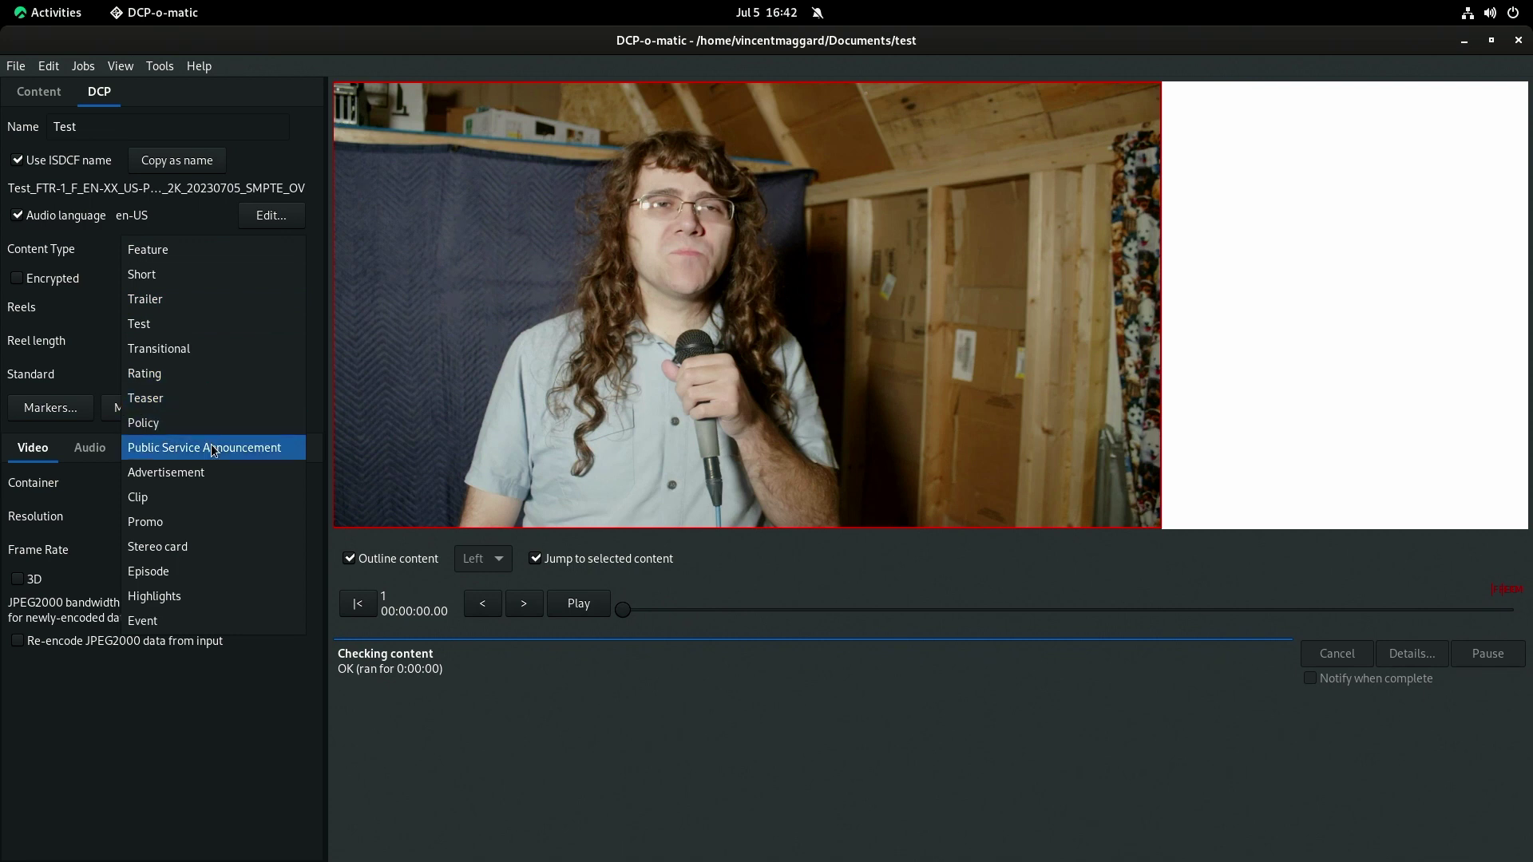
{"action": "left_click", "coordinate": [56, 254]}
{"action": "left_click", "coordinate": [199, 250]}
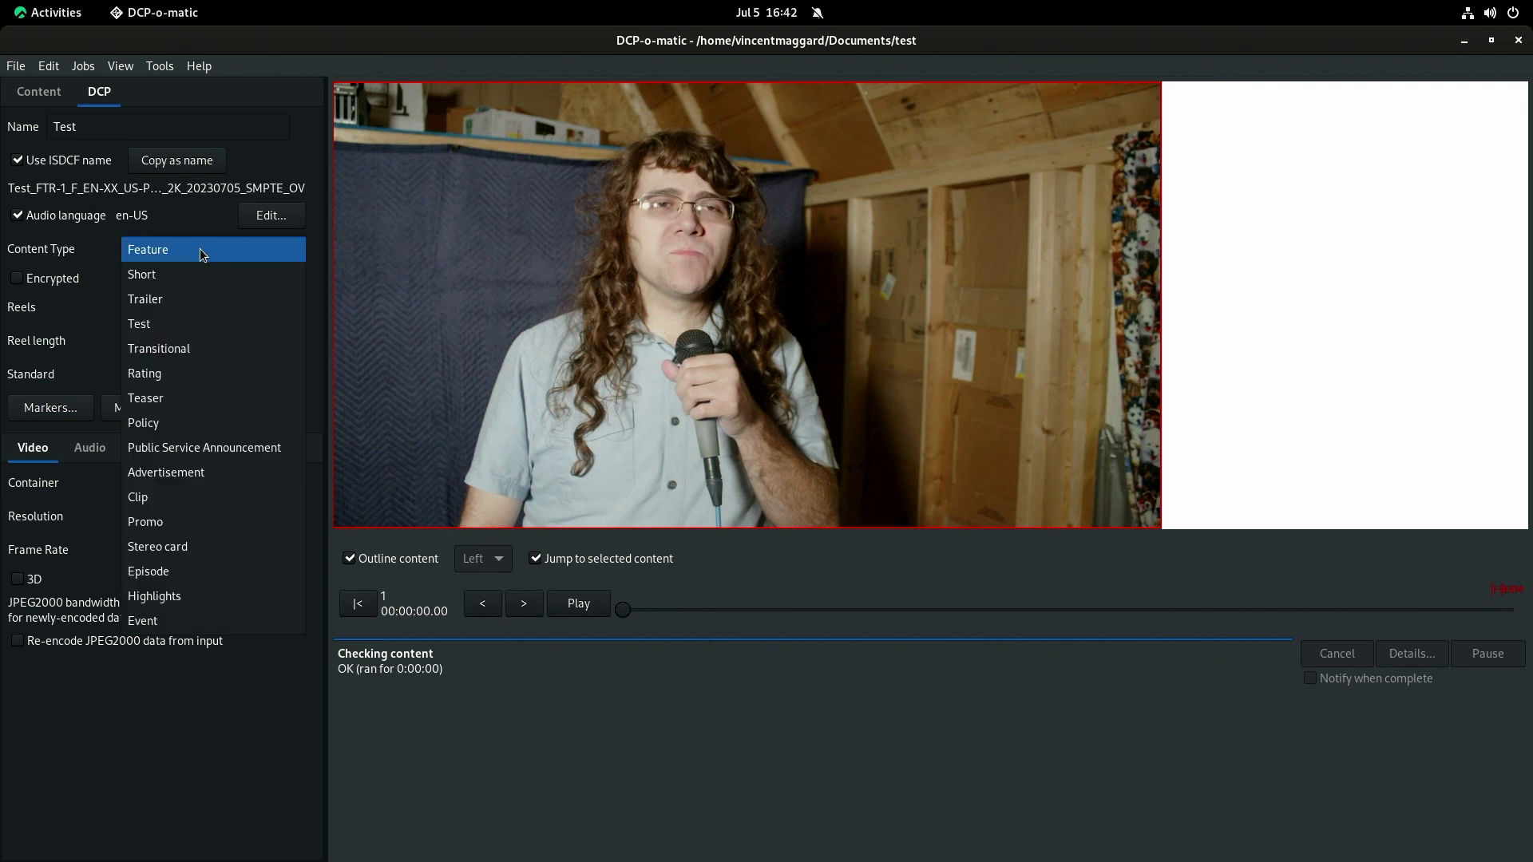
{"action": "left_click", "coordinate": [202, 275]}
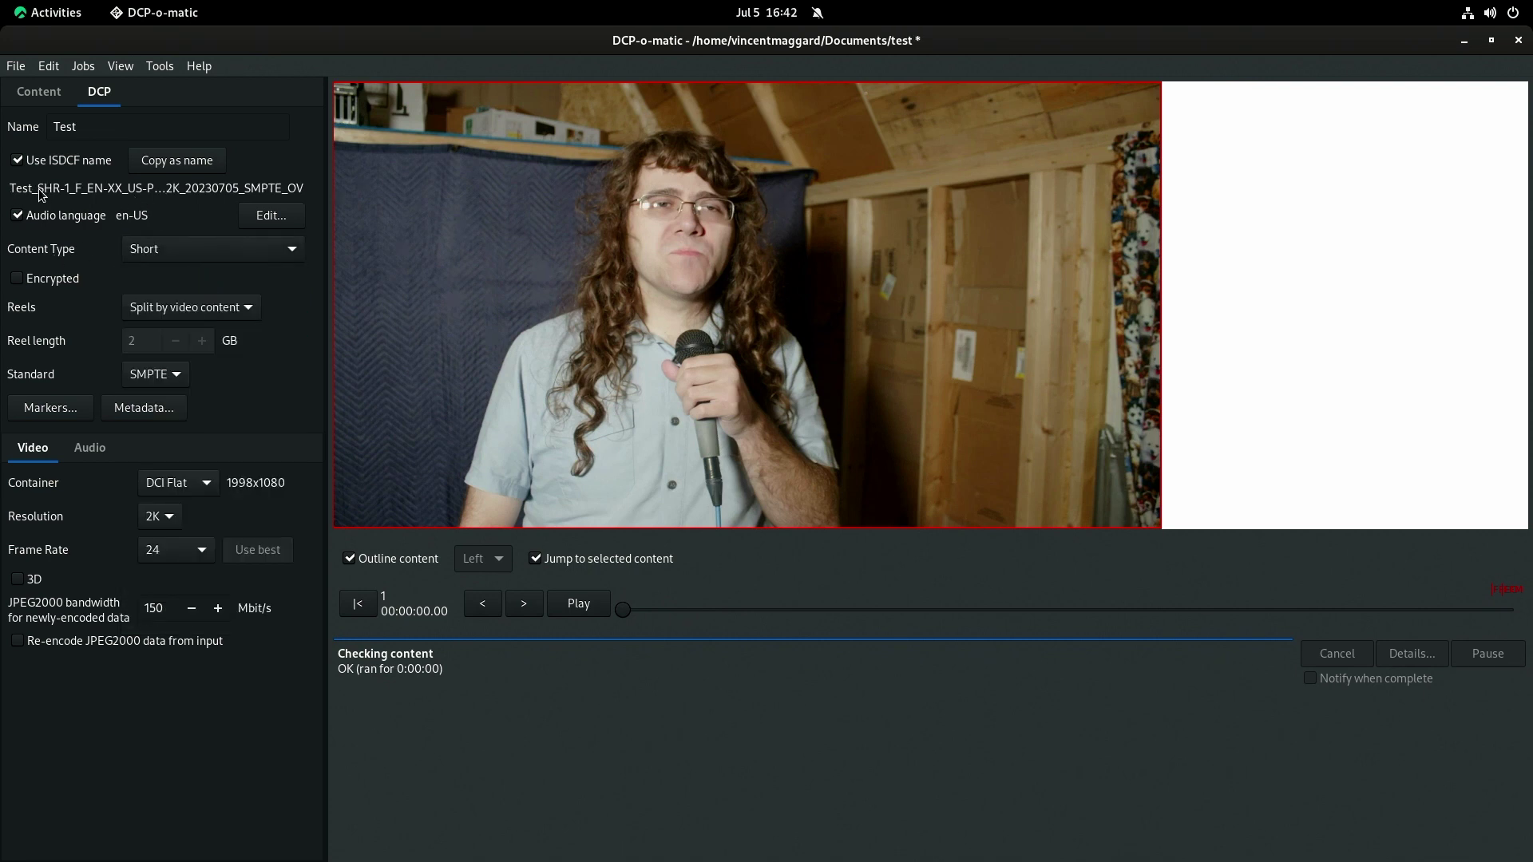
{"action": "left_click", "coordinate": [149, 251]}
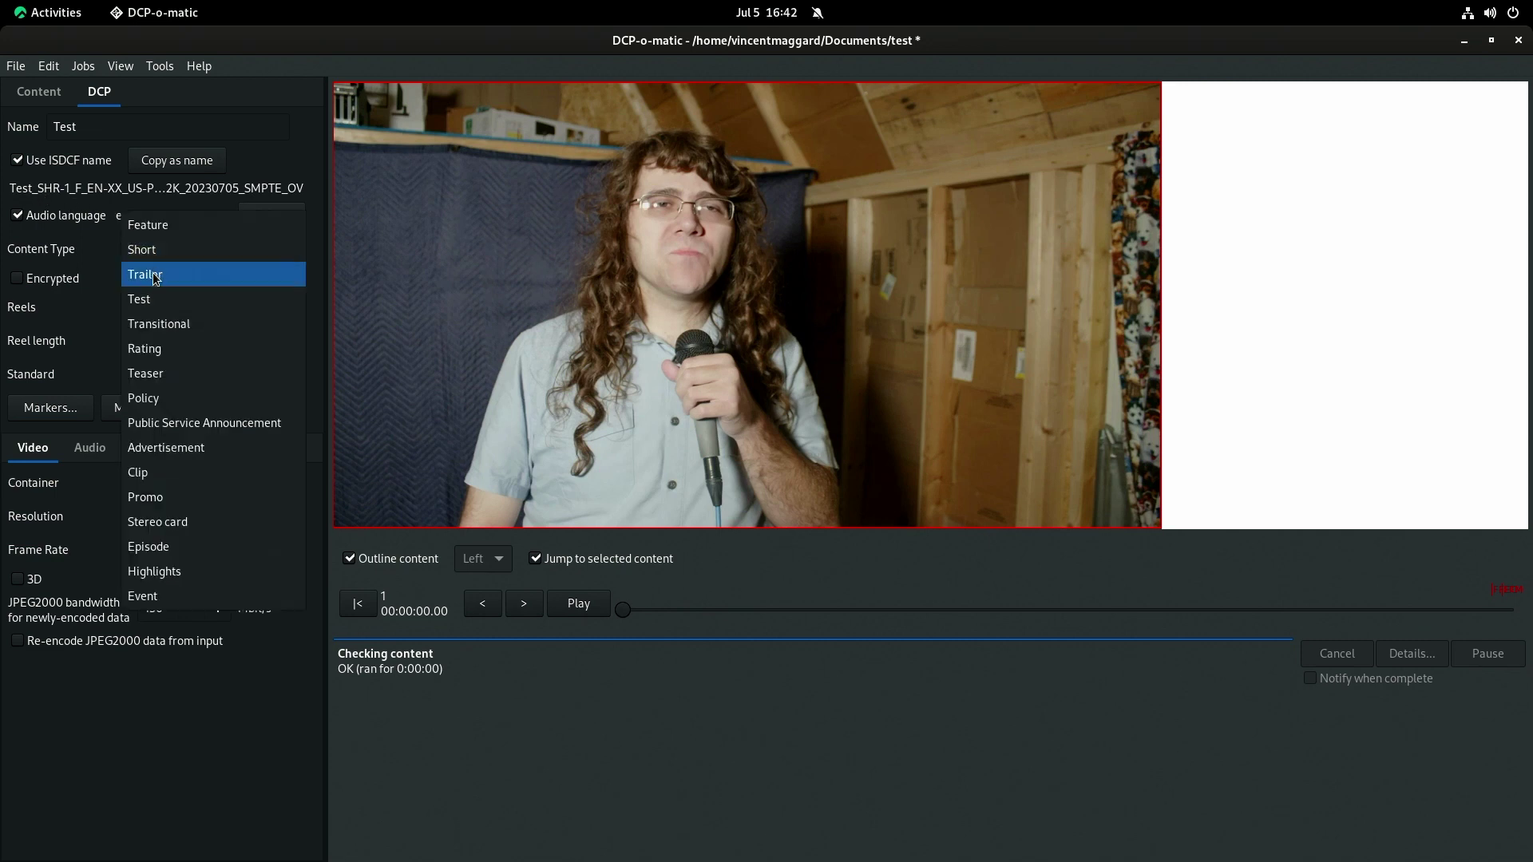
{"action": "left_click", "coordinate": [142, 232]}
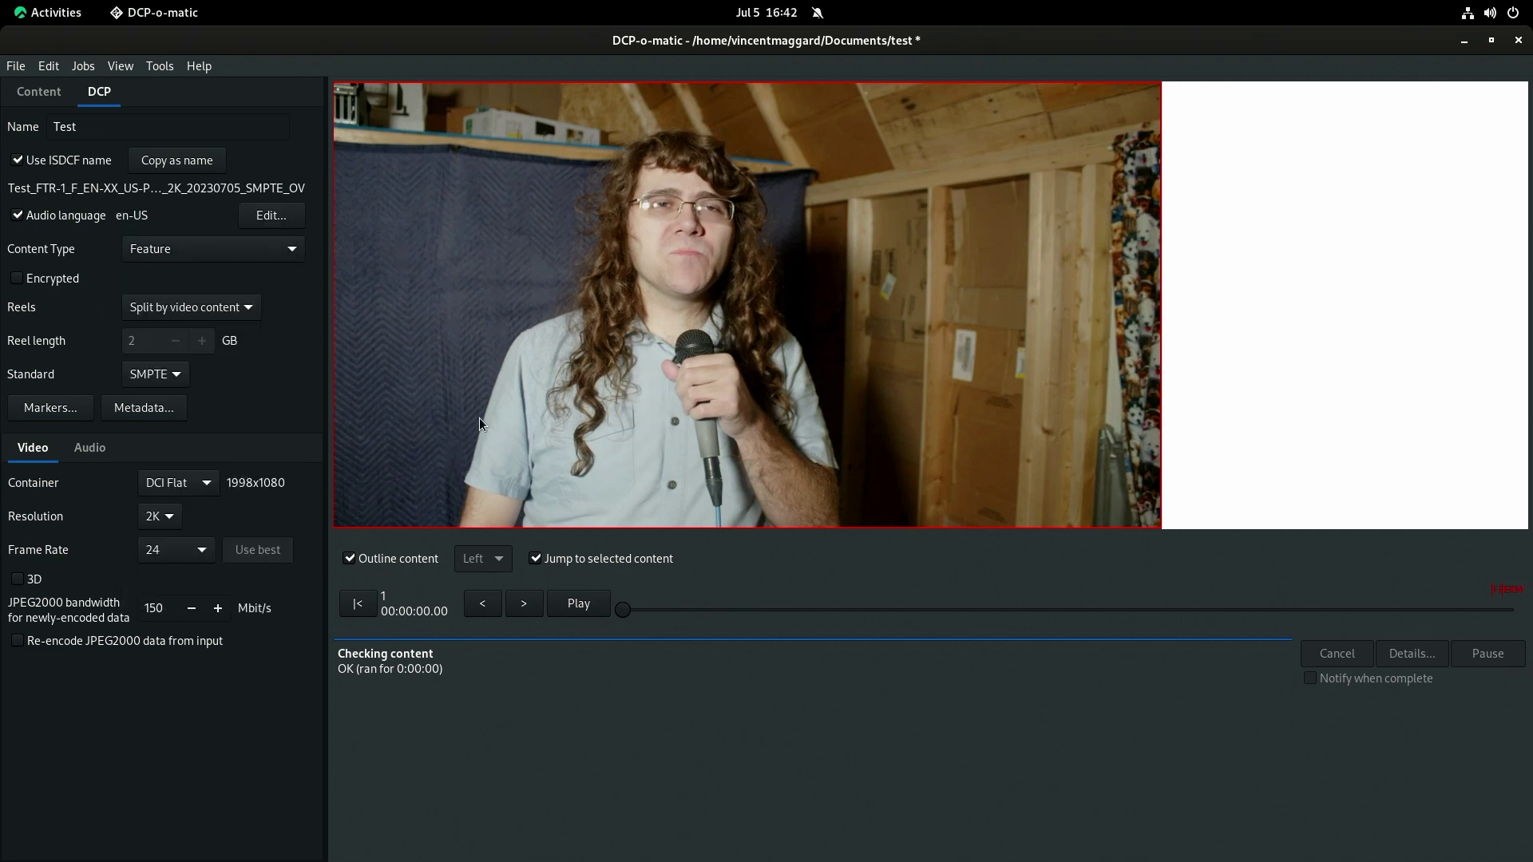
{"action": "left_click", "coordinate": [15, 65]}
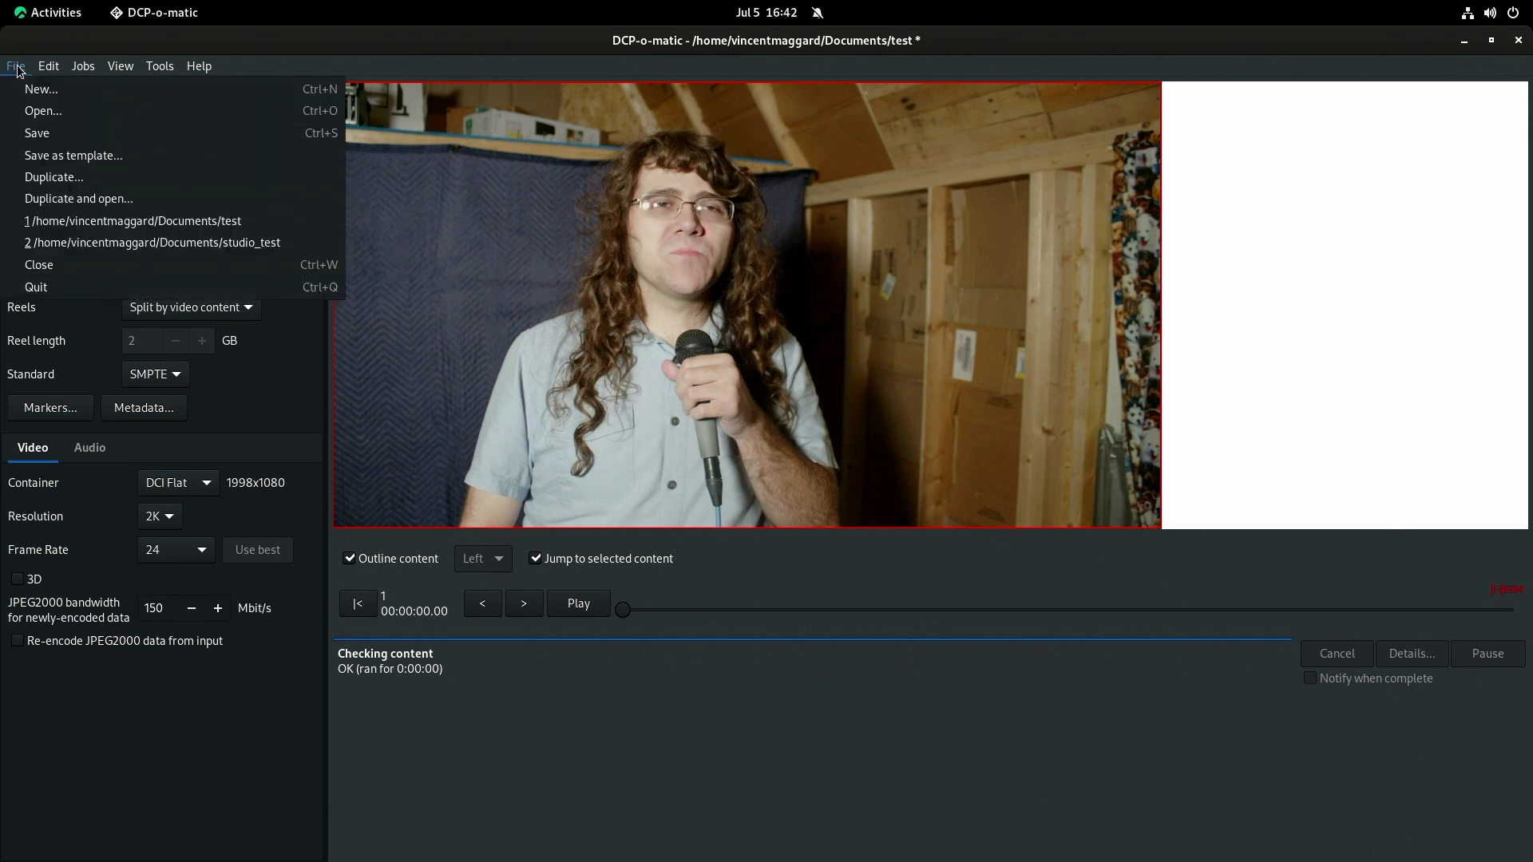
{"action": "left_click", "coordinate": [45, 134]}
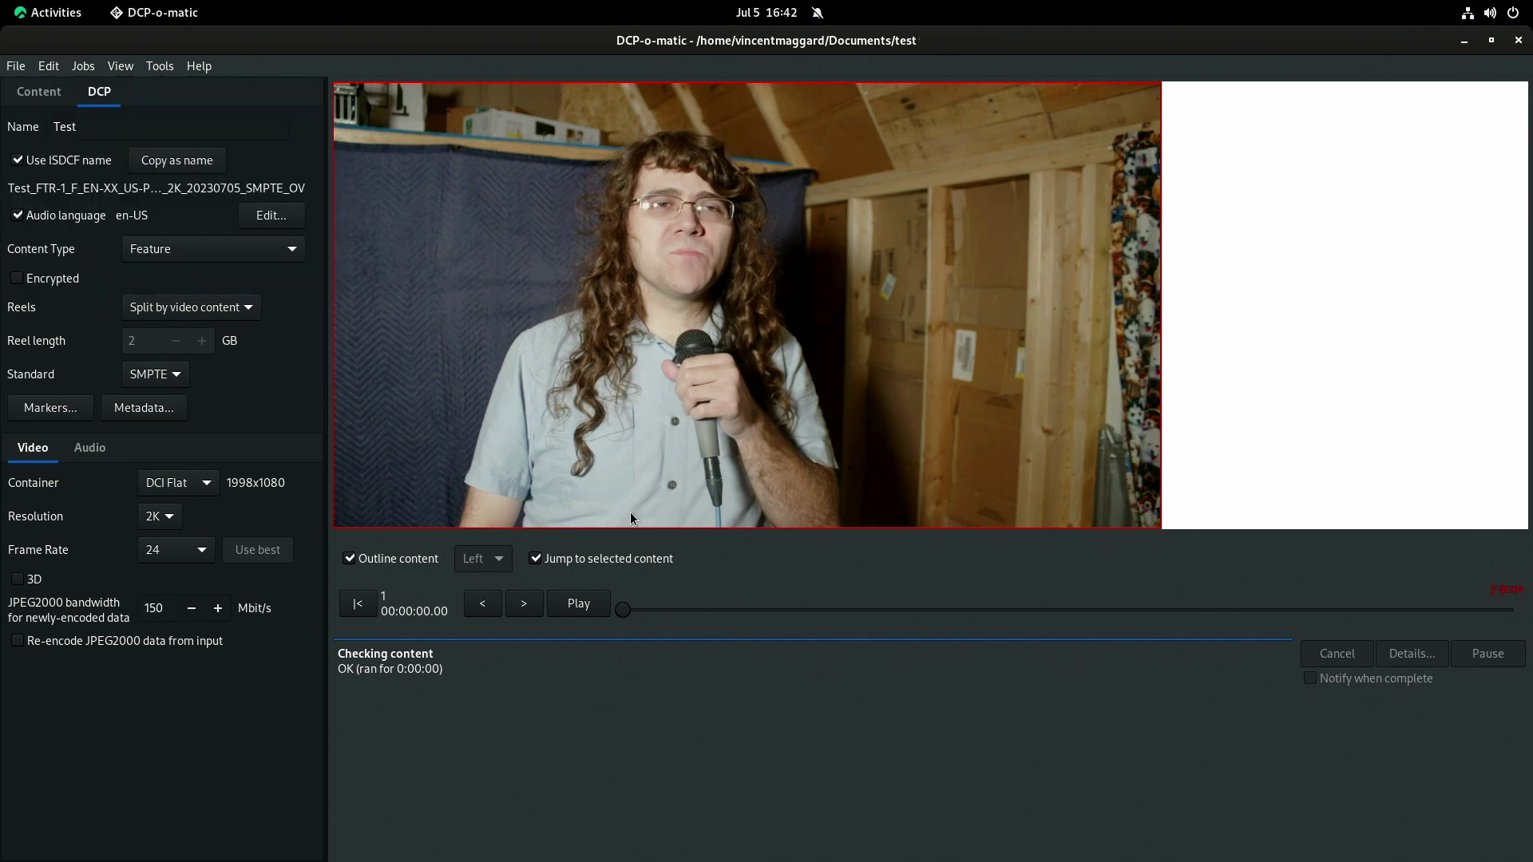
{"action": "left_click", "coordinate": [65, 408]}
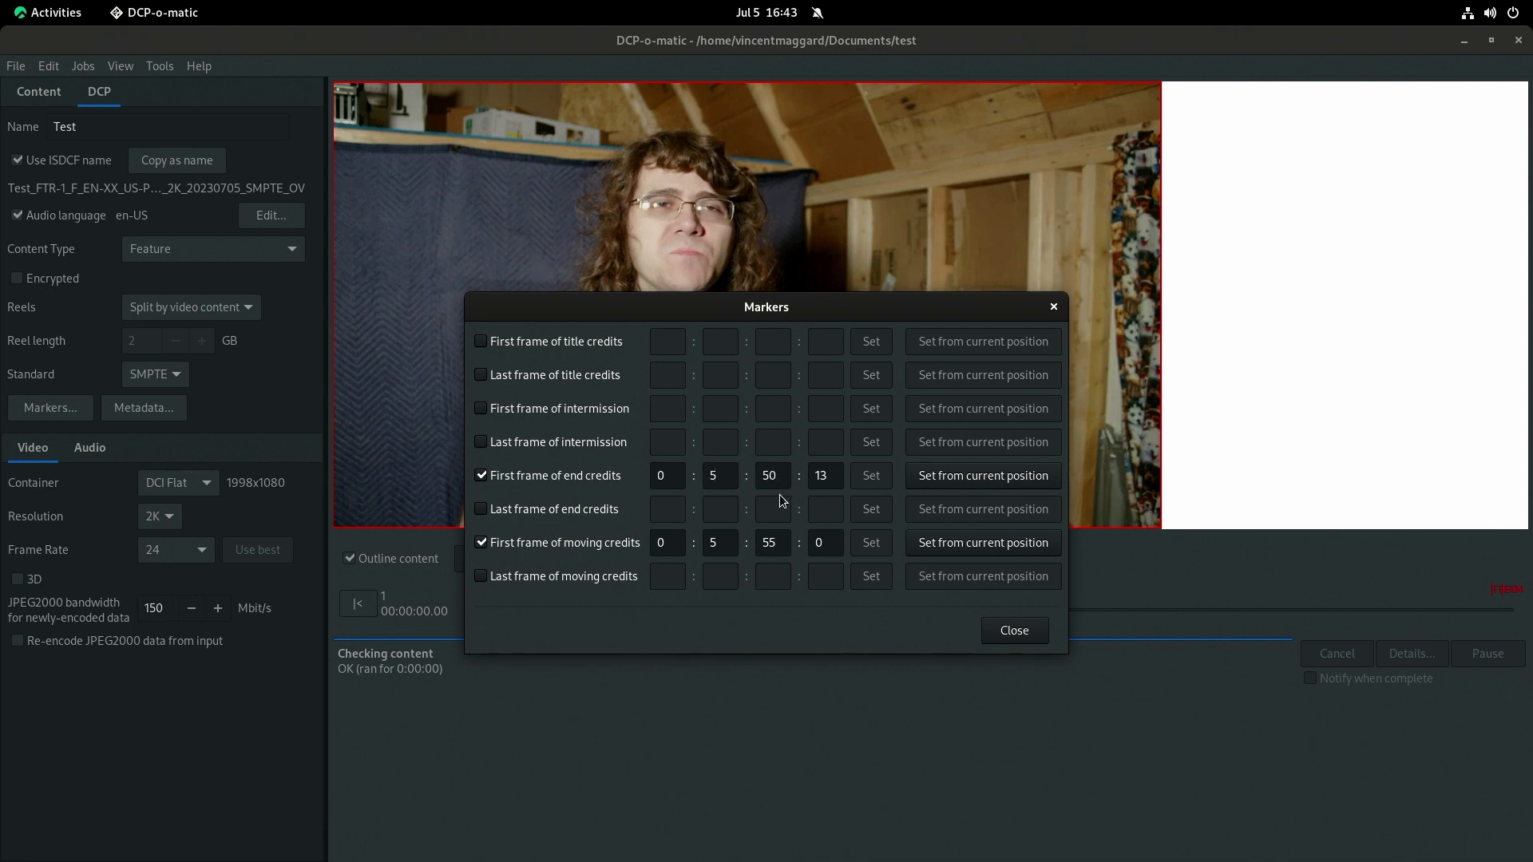
Close the Markers dialog and jump the preview to the film's end.
{"action": "left_click", "coordinate": [1013, 632]}
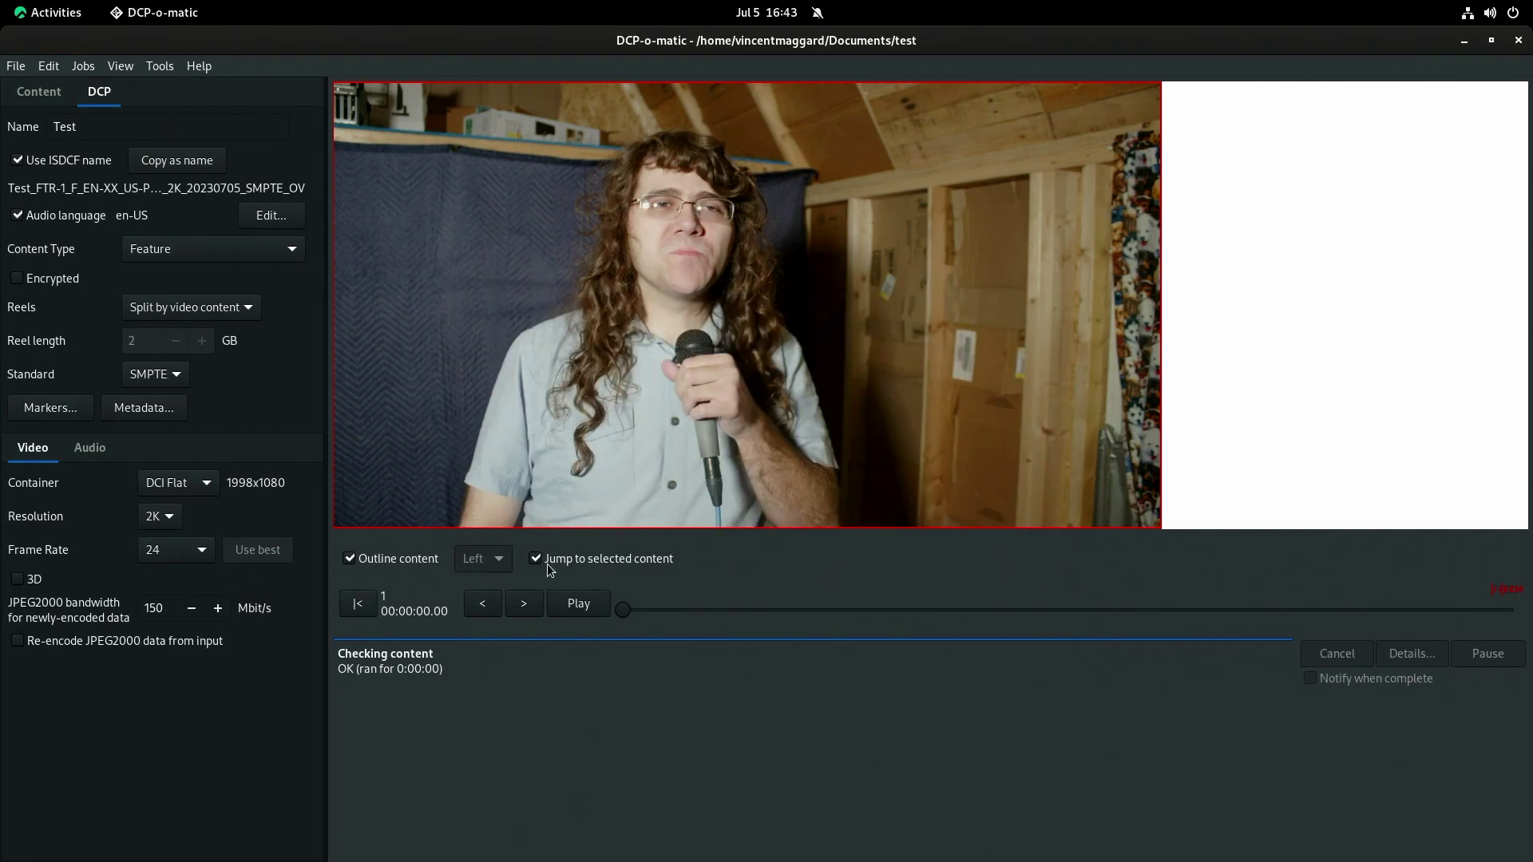
{"action": "left_click", "coordinate": [1488, 612]}
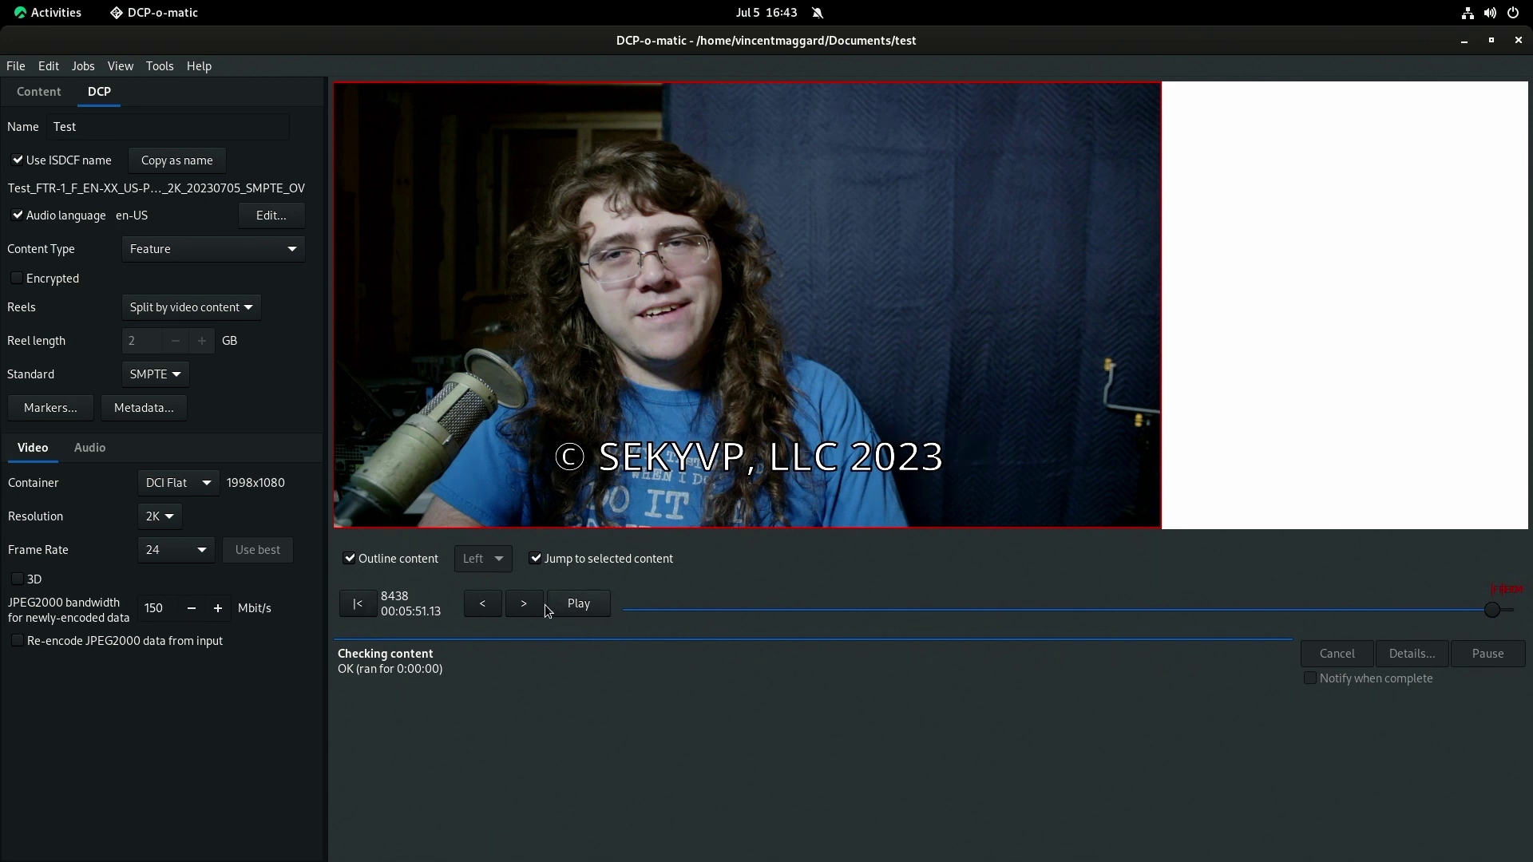
Scrub to the 'A SEKYVP Production' frame, back to the start, and widen the settings panel.
{"action": "left_click_drag", "start_coordinate": [1484, 610], "coordinate": [1507, 613]}
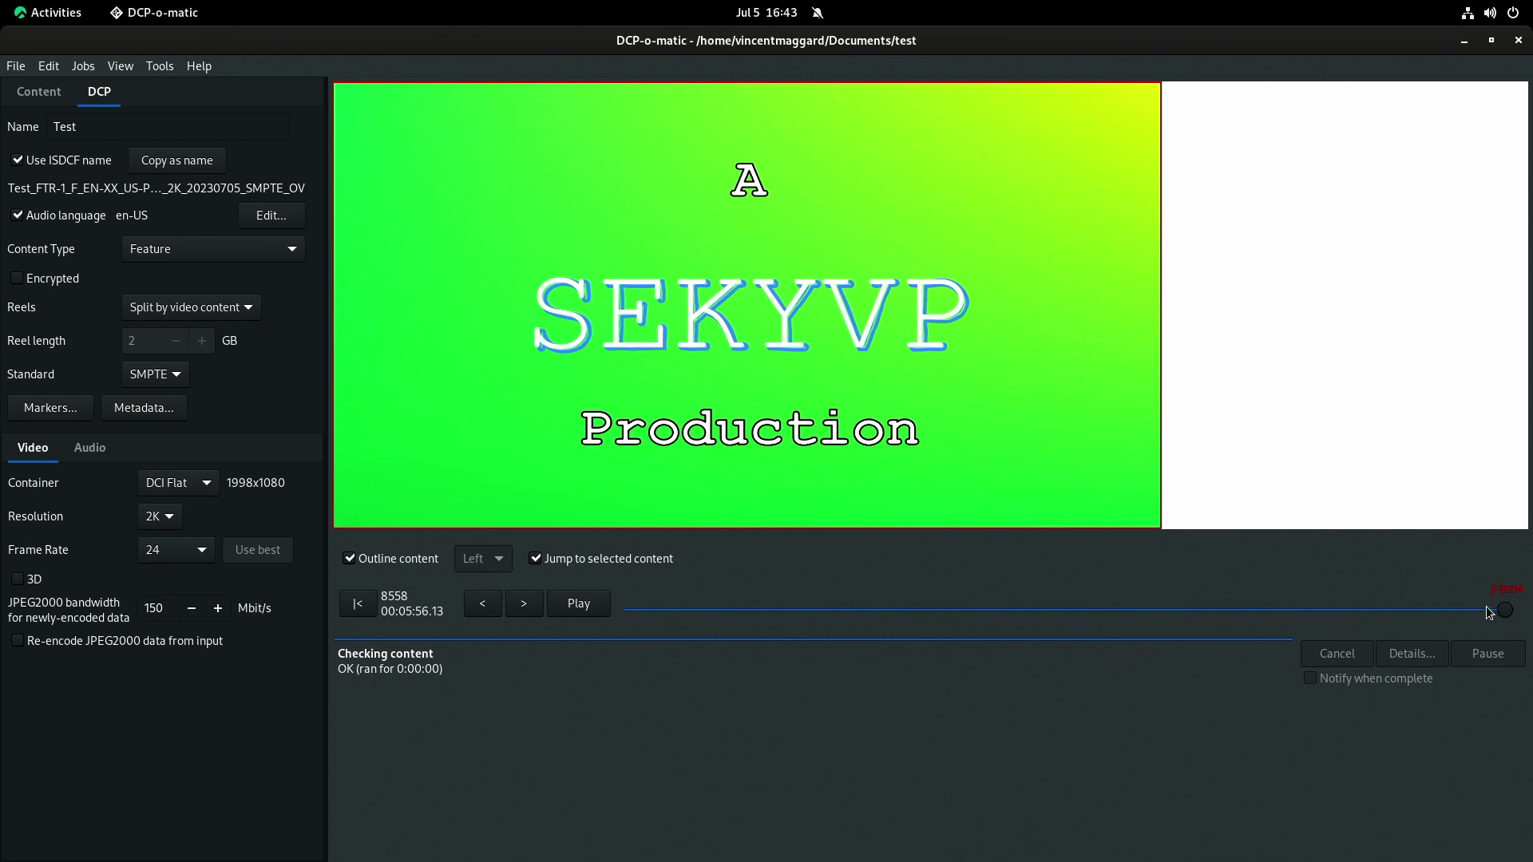
{"action": "left_click_drag", "start_coordinate": [1508, 613], "coordinate": [625, 615]}
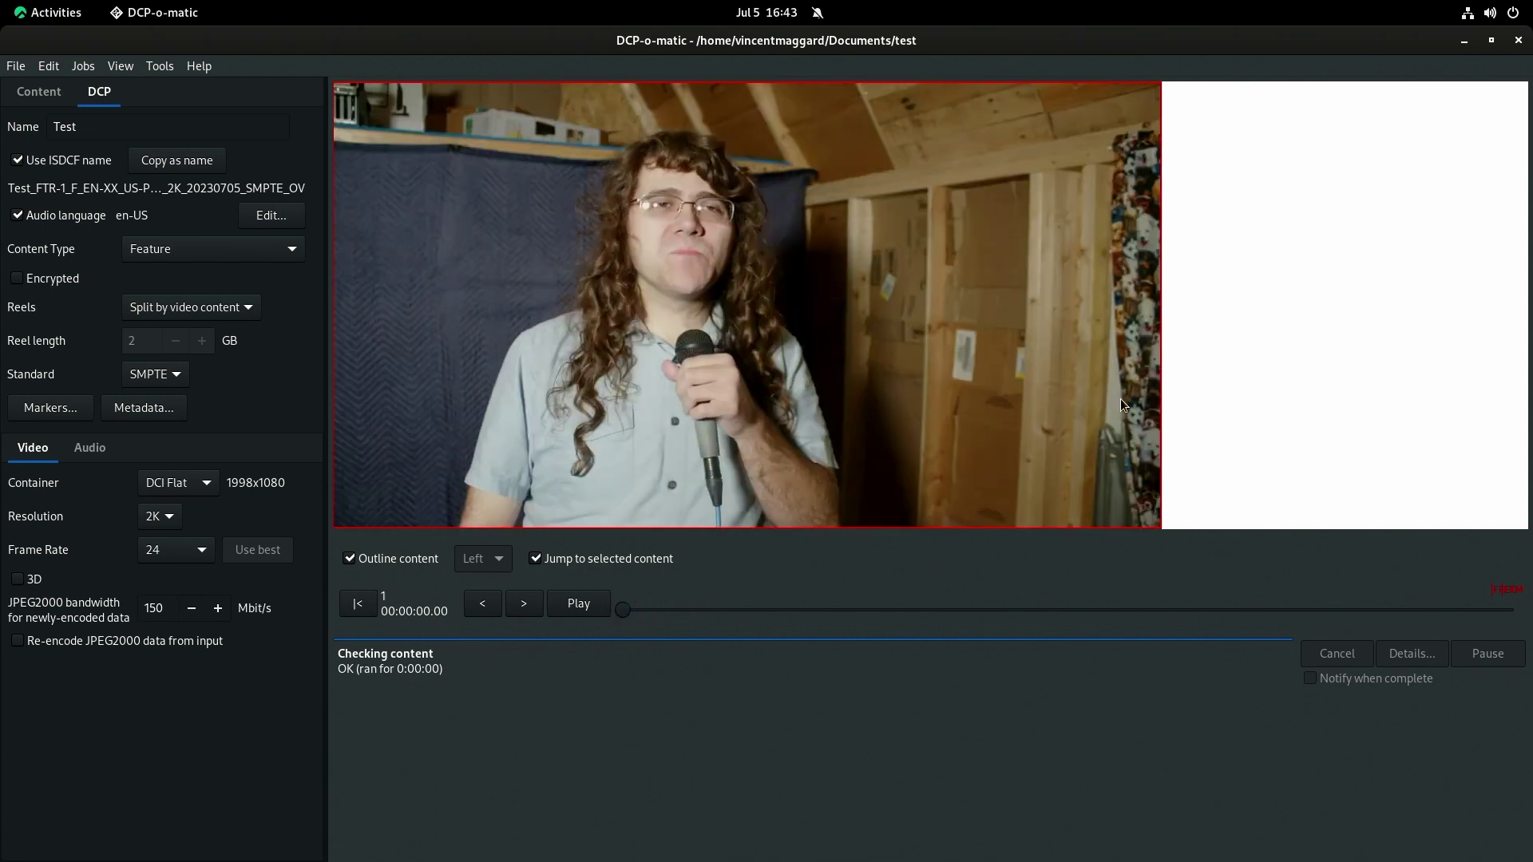
{"action": "left_click_drag", "start_coordinate": [327, 387], "coordinate": [703, 402]}
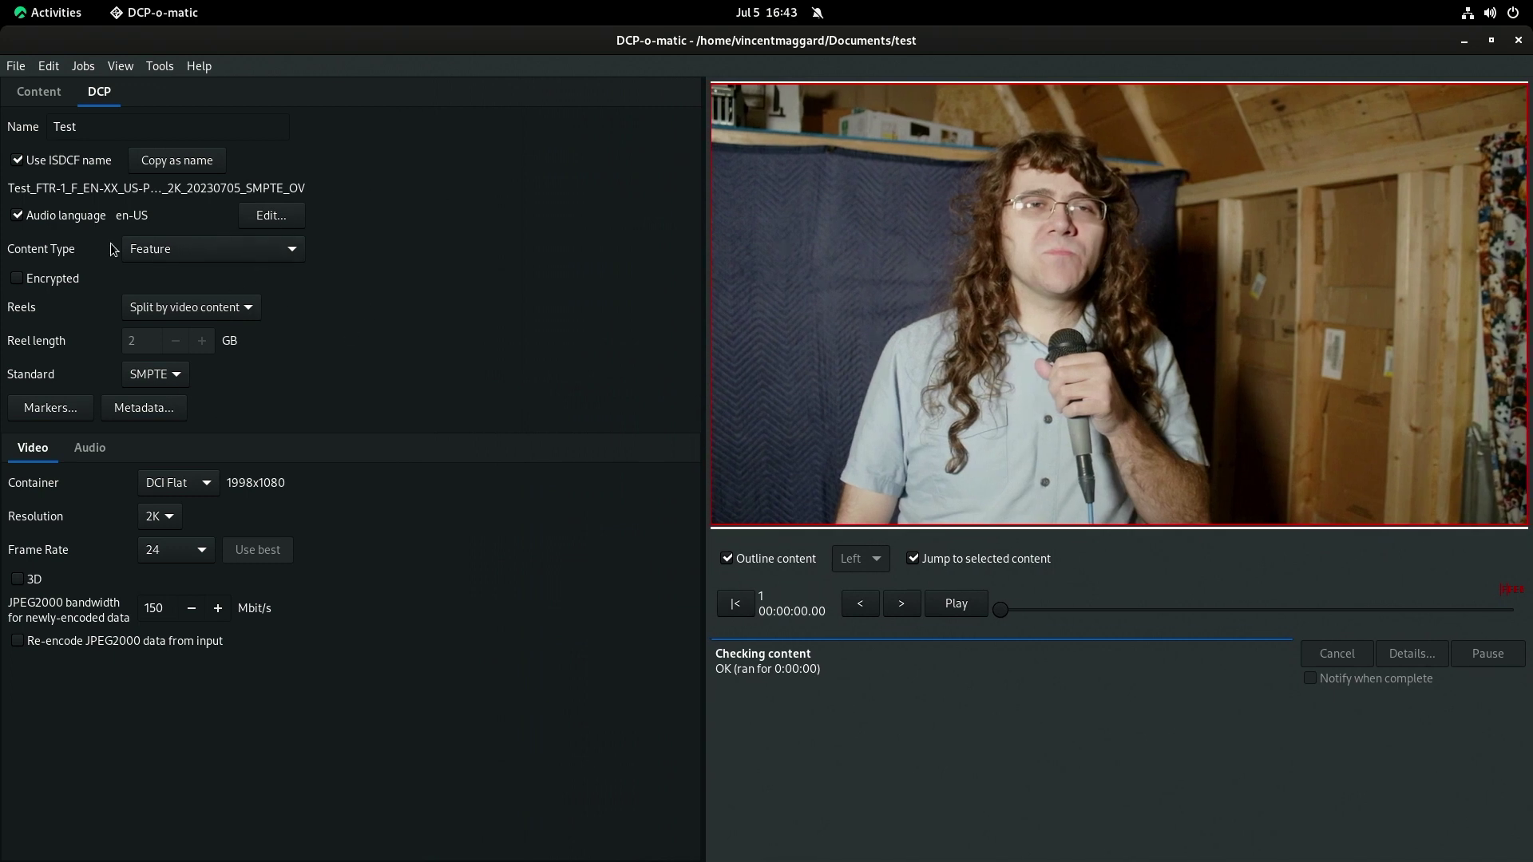
{"action": "left_click", "coordinate": [191, 308]}
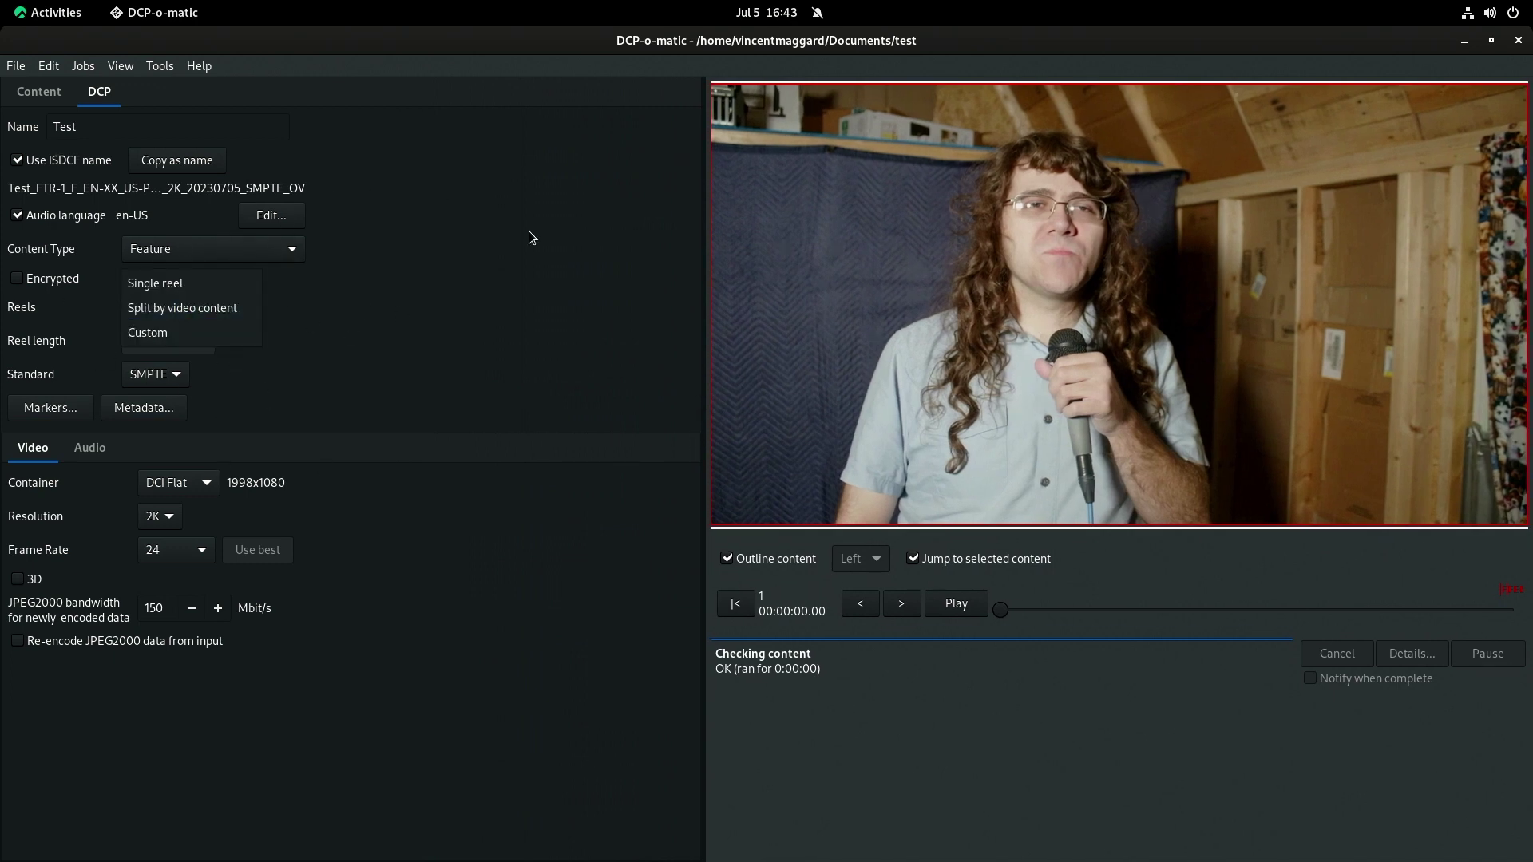
{"action": "left_click", "coordinate": [197, 314]}
{"action": "left_click", "coordinate": [196, 315]}
{"action": "left_click", "coordinate": [305, 305]}
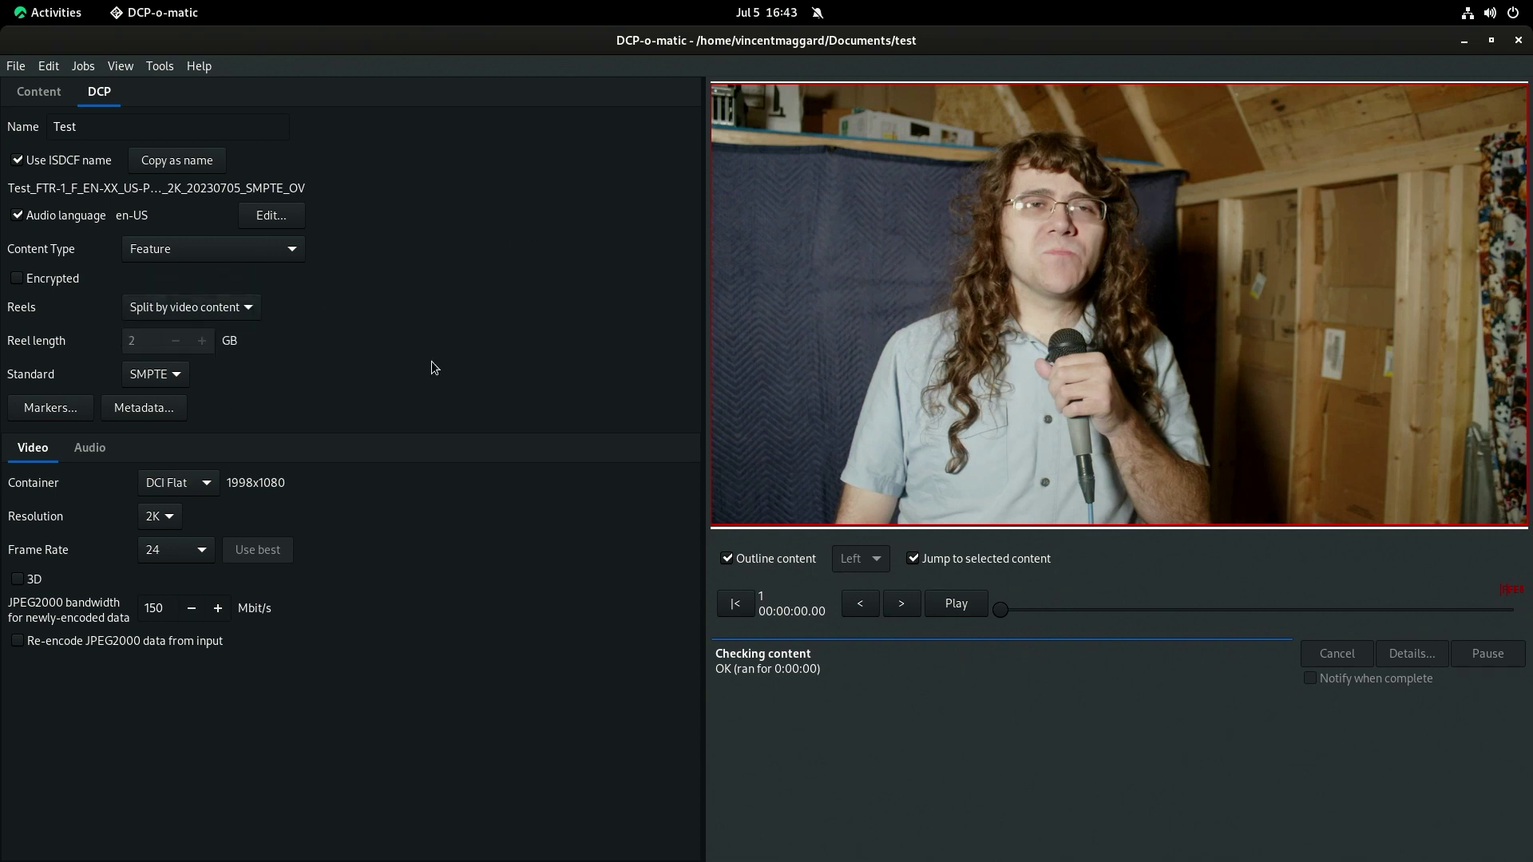
{"action": "left_click", "coordinate": [90, 449]}
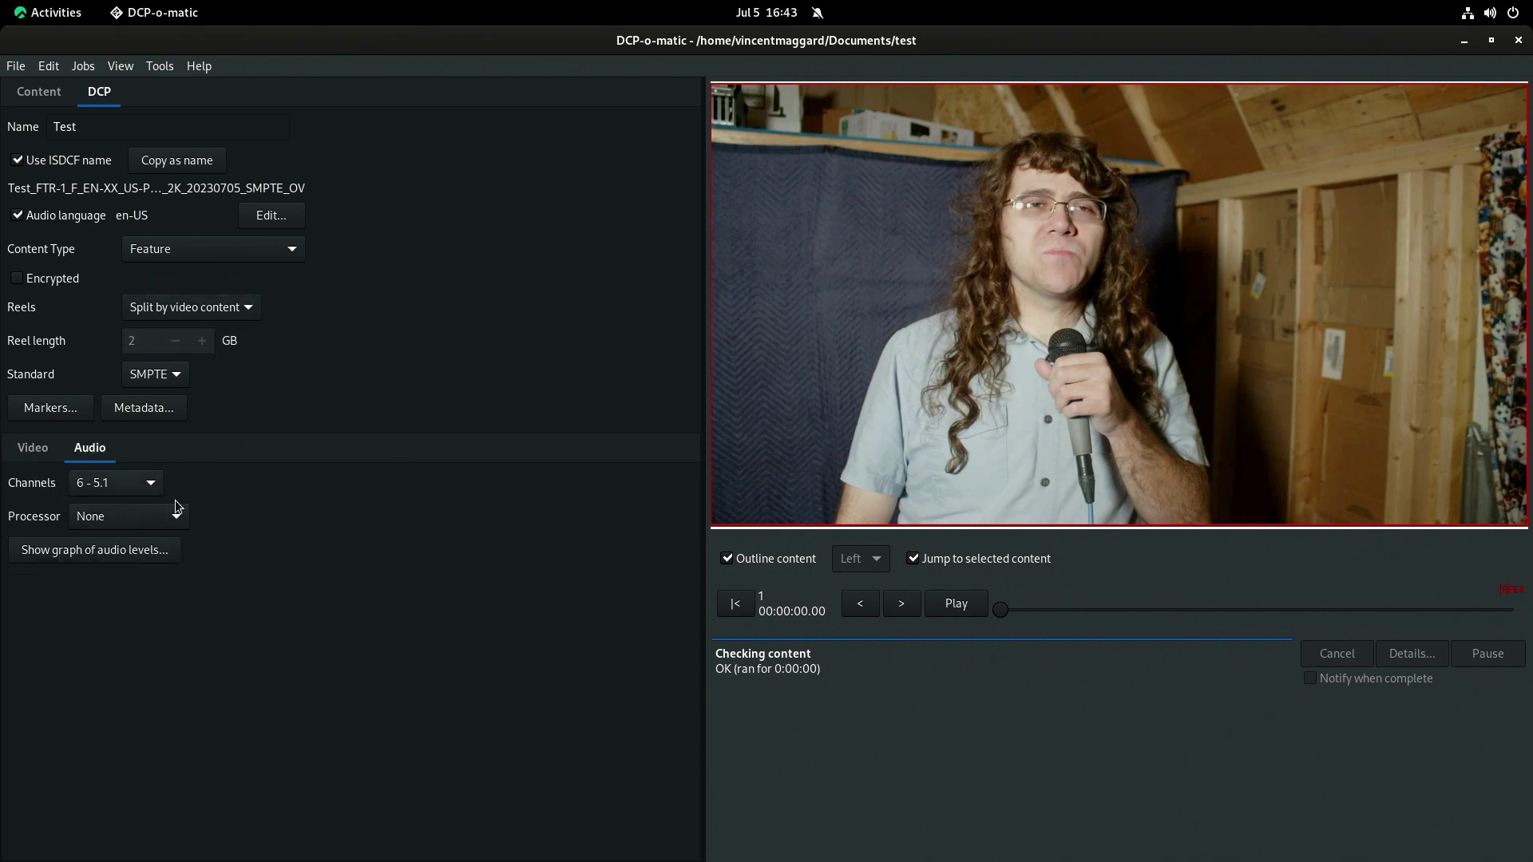
{"action": "left_click", "coordinate": [33, 448]}
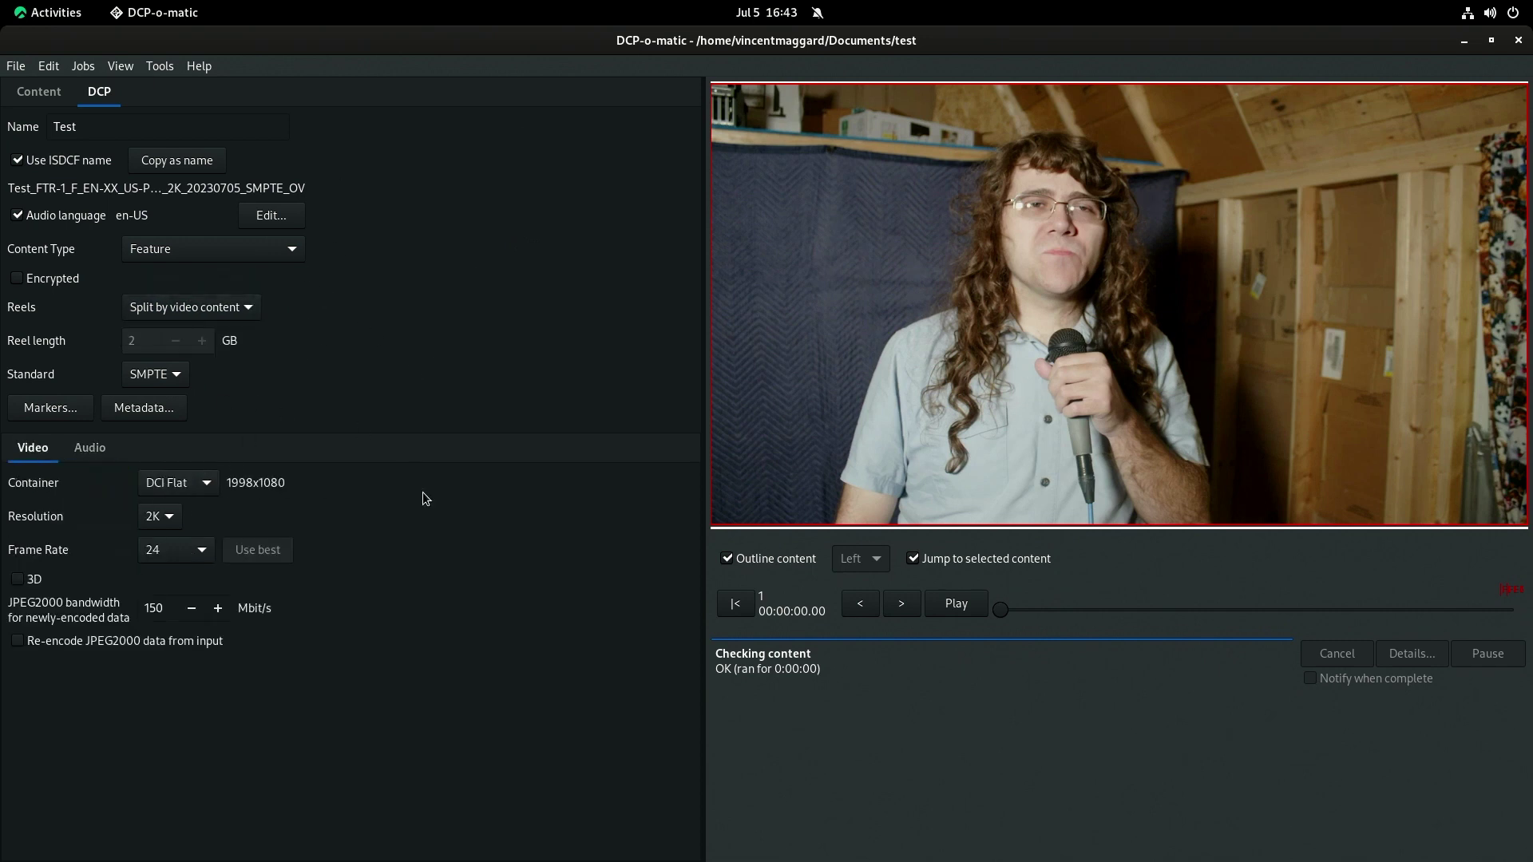
{"action": "left_click", "coordinate": [89, 449]}
{"action": "left_click", "coordinate": [56, 447]}
Open the video waveform view and close it again.
{"action": "left_click", "coordinate": [126, 68]}
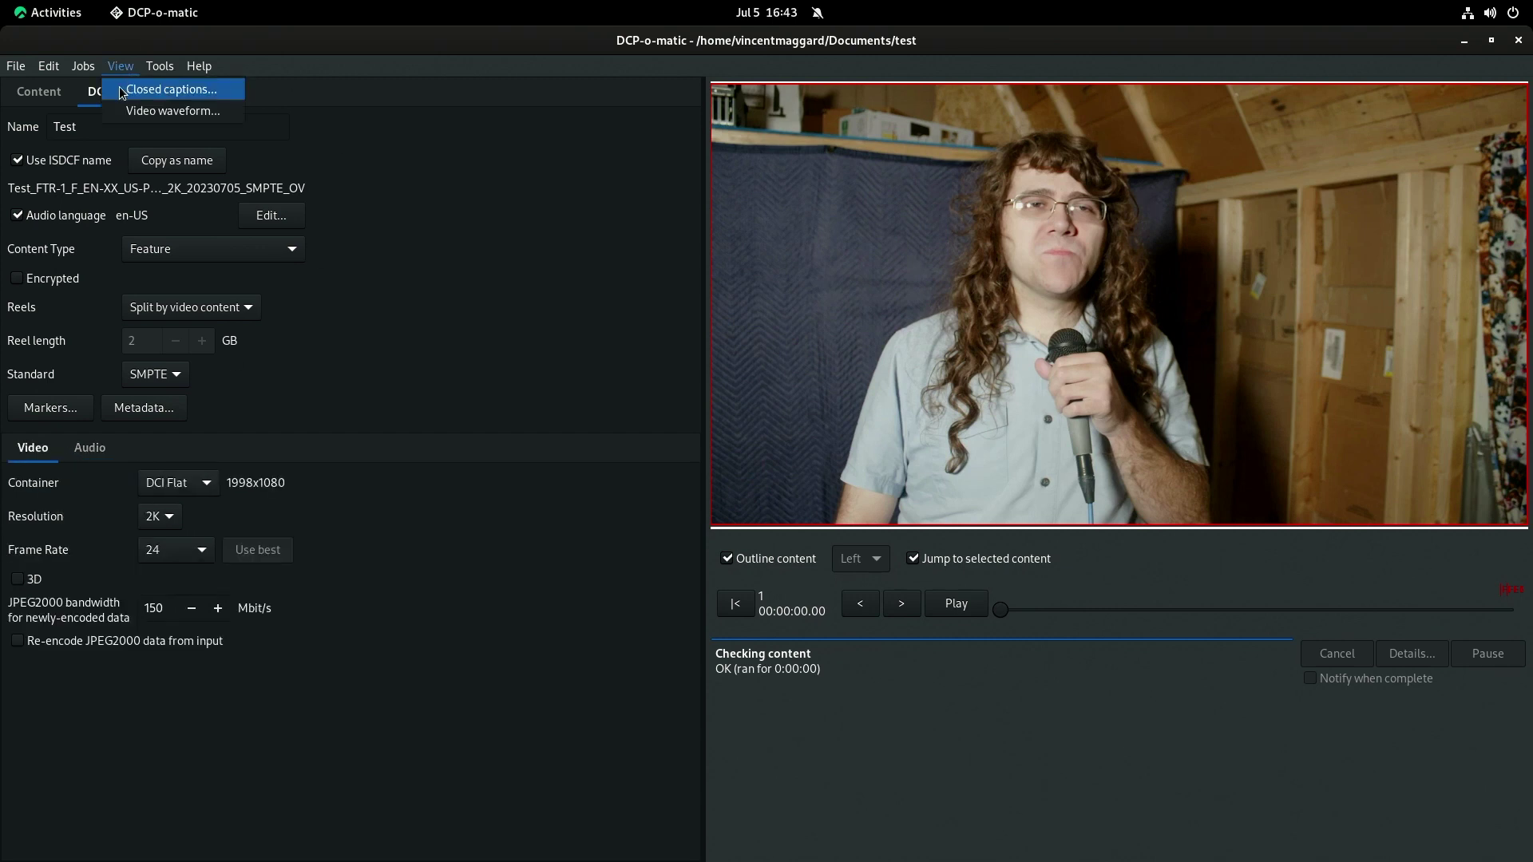
{"action": "left_click", "coordinate": [160, 111]}
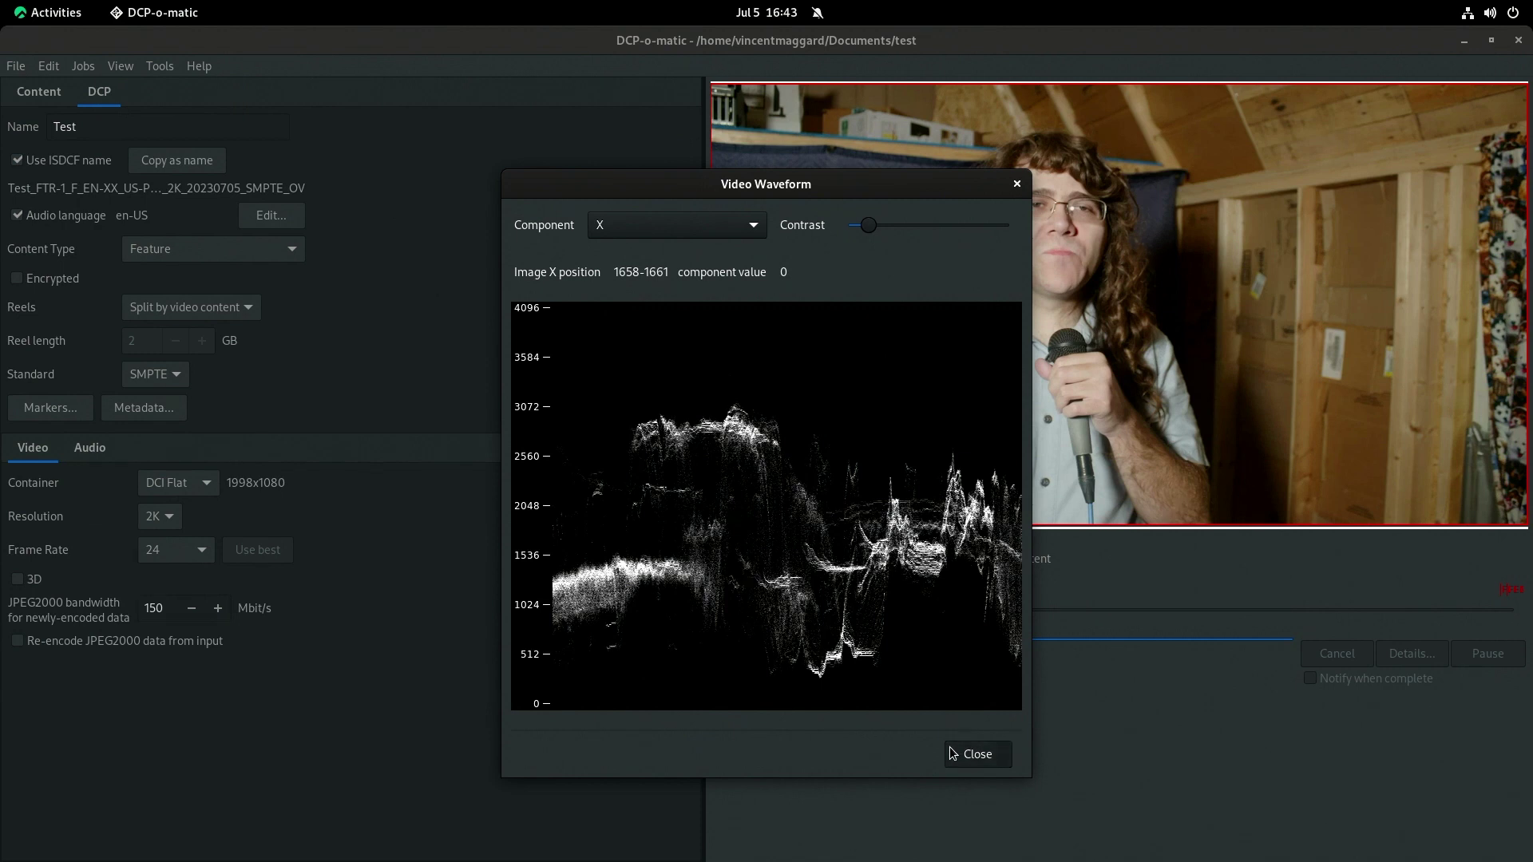
{"action": "left_click", "coordinate": [975, 753]}
Start Make DCP, go back at the high-audio-level hint, and review the audio settings.
{"action": "left_click", "coordinate": [82, 70]}
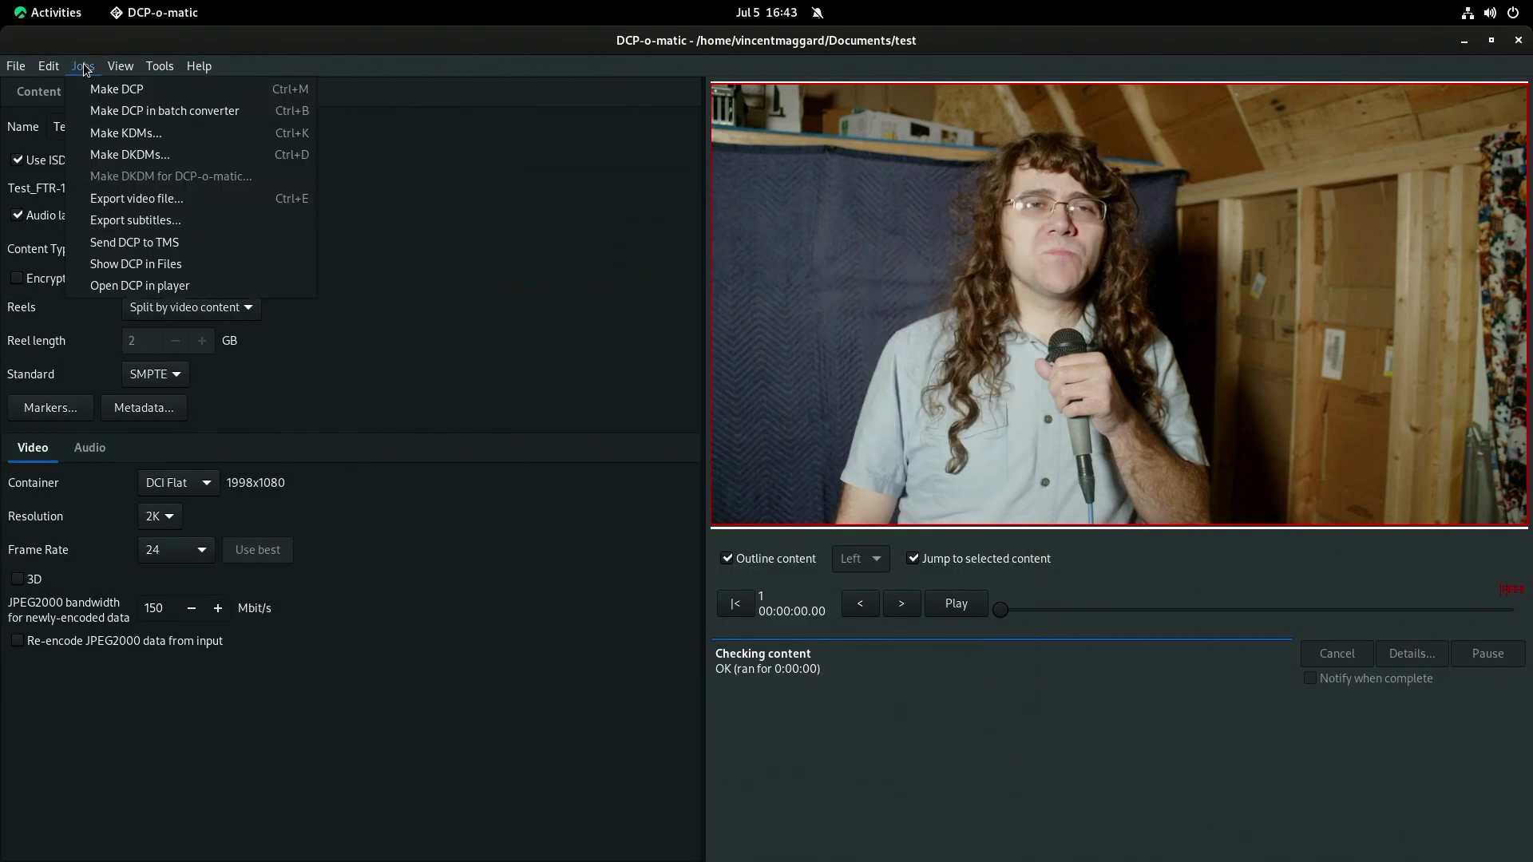
{"action": "left_click", "coordinate": [126, 89]}
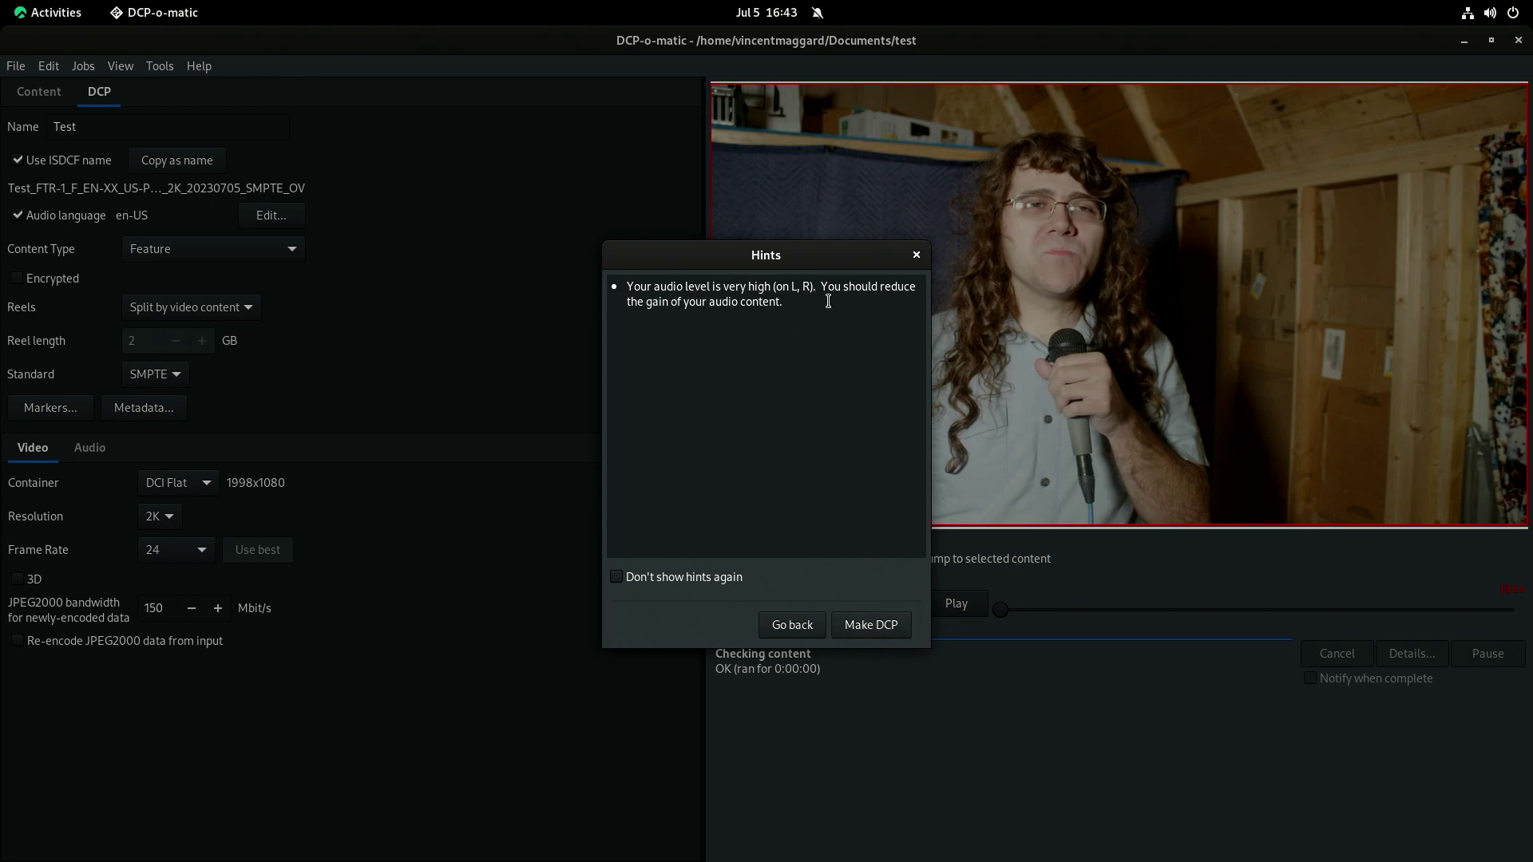
{"action": "left_click", "coordinate": [789, 624]}
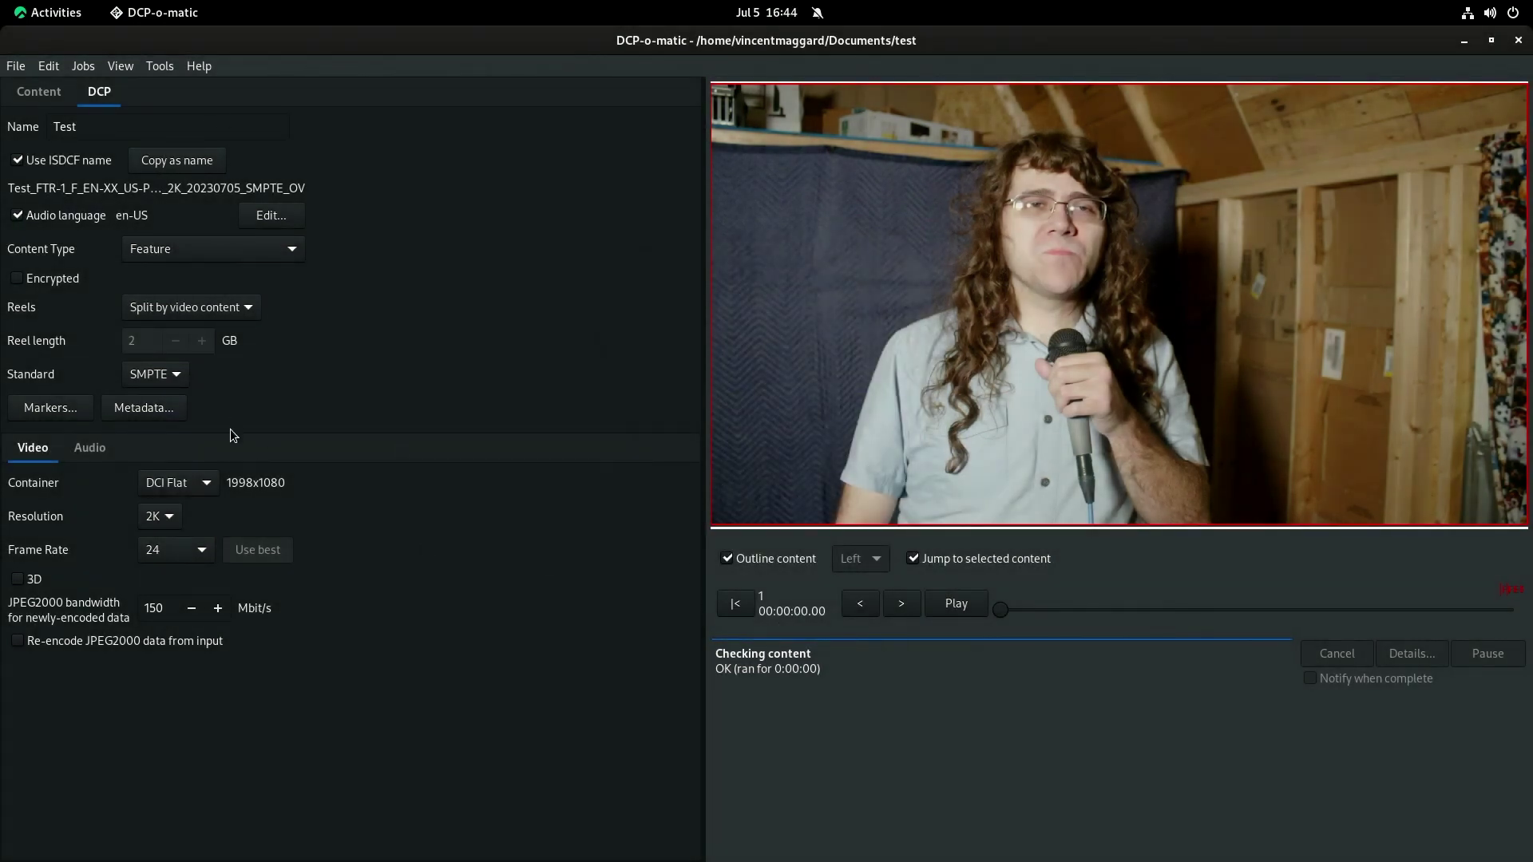
{"action": "left_click", "coordinate": [89, 440]}
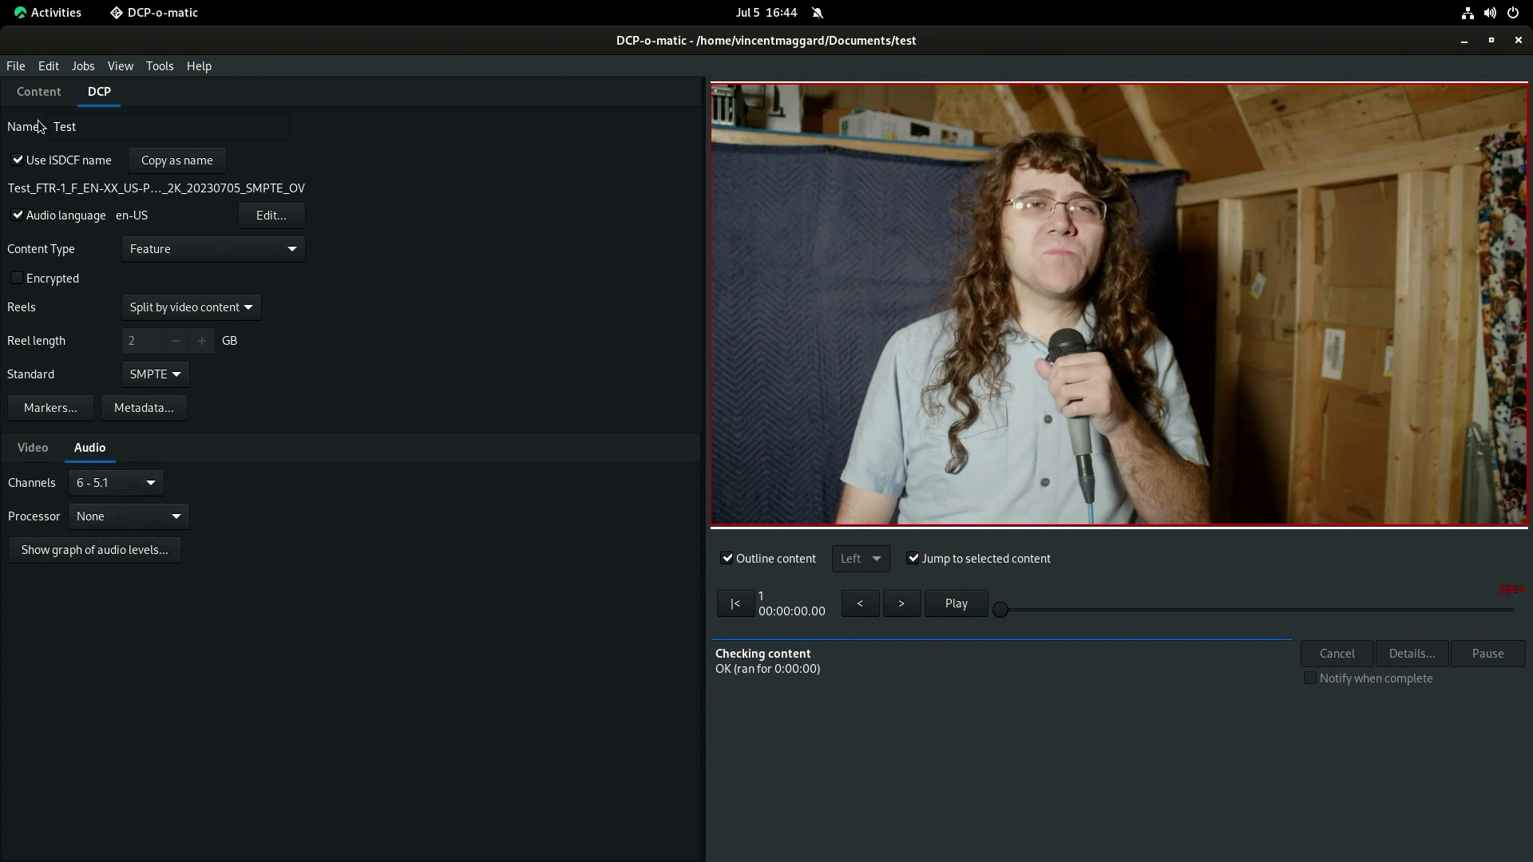
{"action": "left_click", "coordinate": [38, 91]}
Compare both output.mov clips' Audio and Timing settings, then show the first clip's Video tab.
{"action": "left_click", "coordinate": [93, 123]}
{"action": "left_click", "coordinate": [90, 405]}
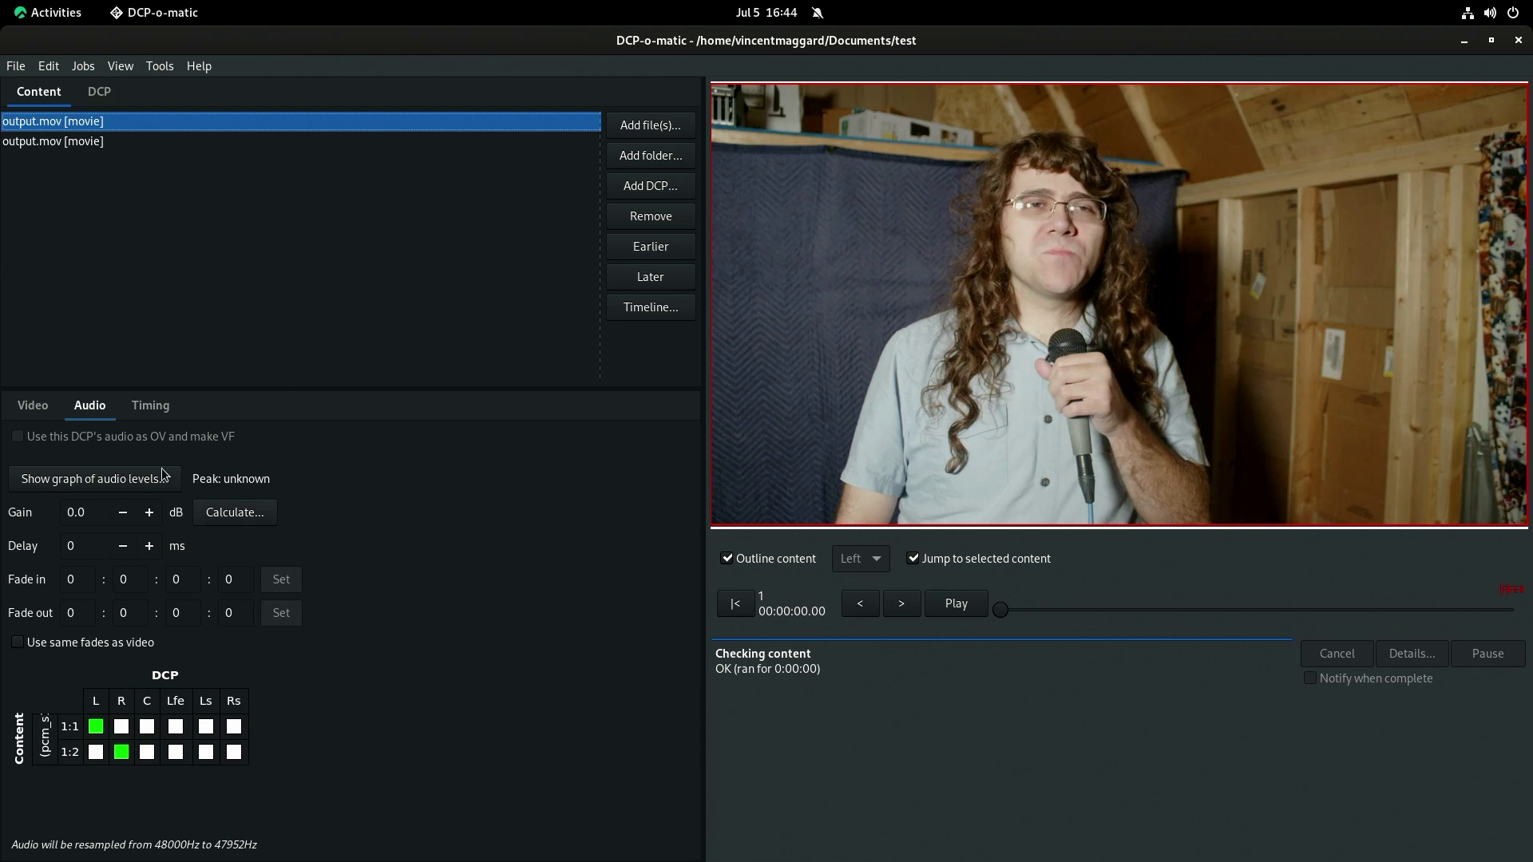
{"action": "left_click", "coordinate": [147, 405]}
{"action": "left_click", "coordinate": [83, 405]}
{"action": "left_click", "coordinate": [143, 408]}
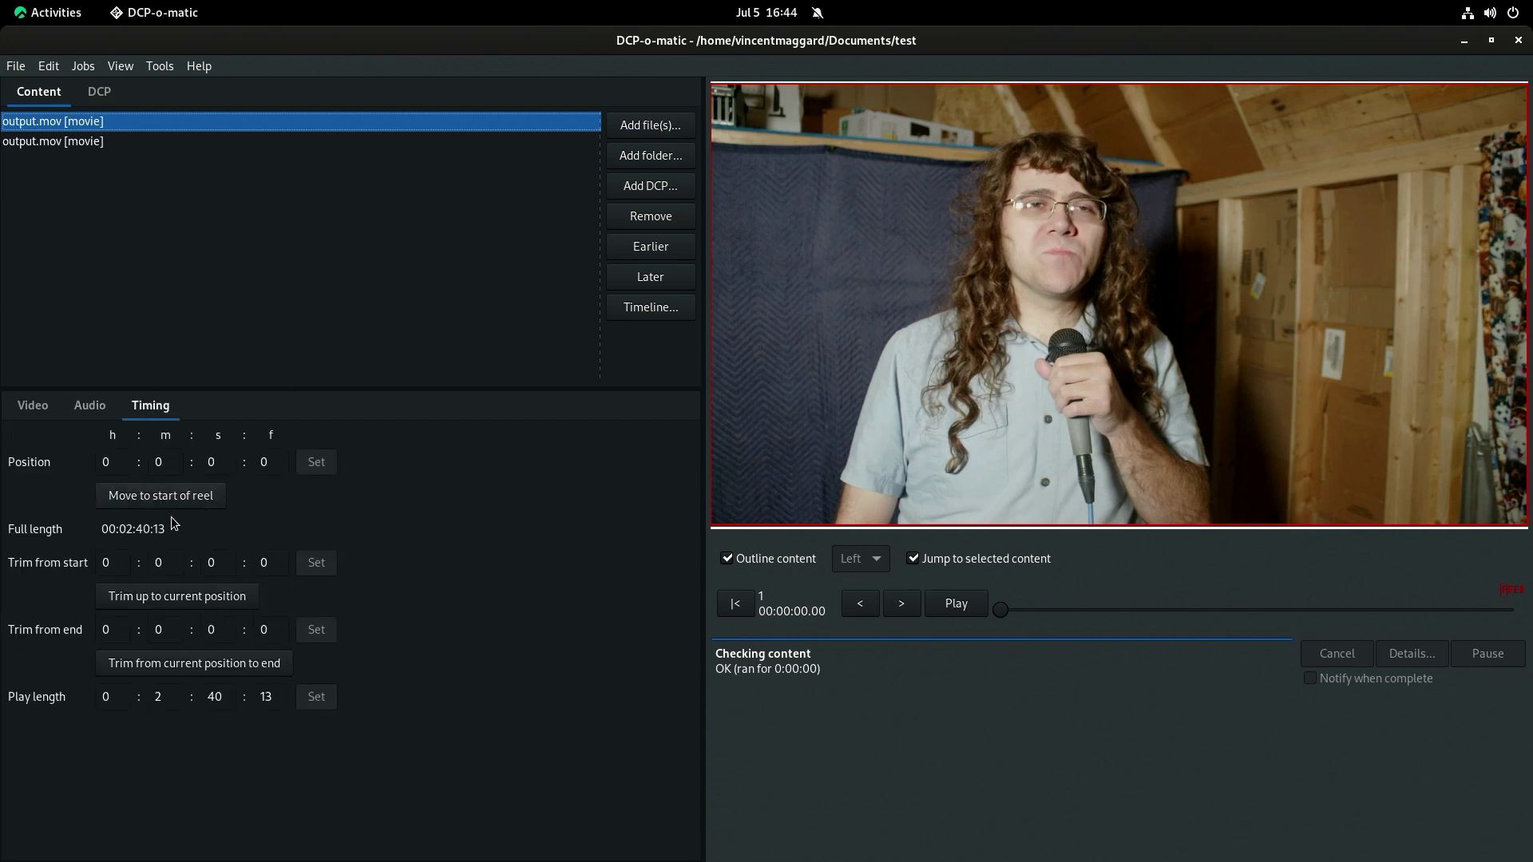
{"action": "left_click", "coordinate": [42, 142]}
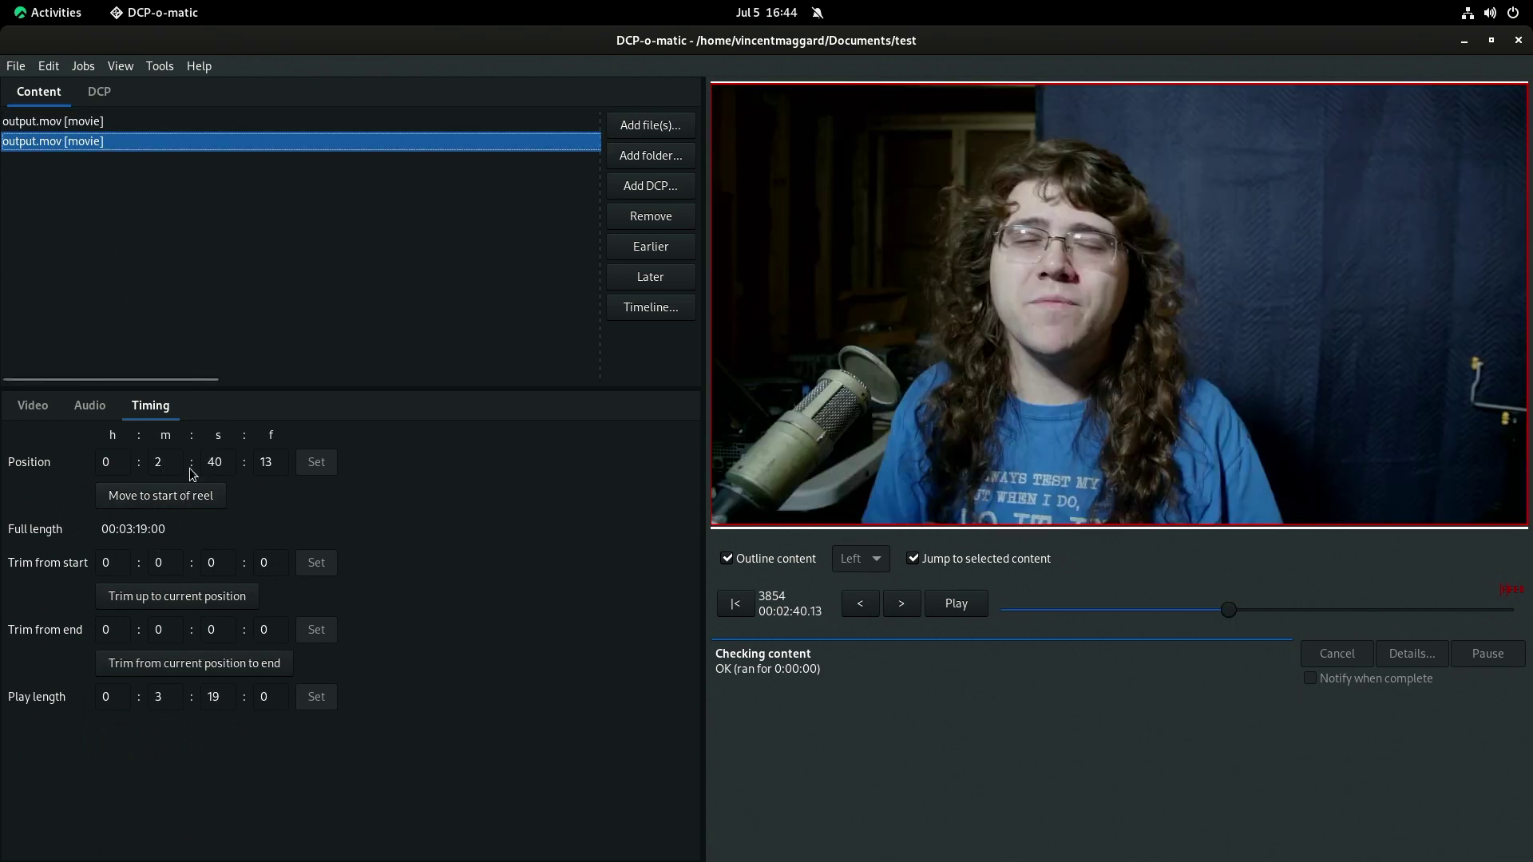
{"action": "left_click", "coordinate": [91, 122]}
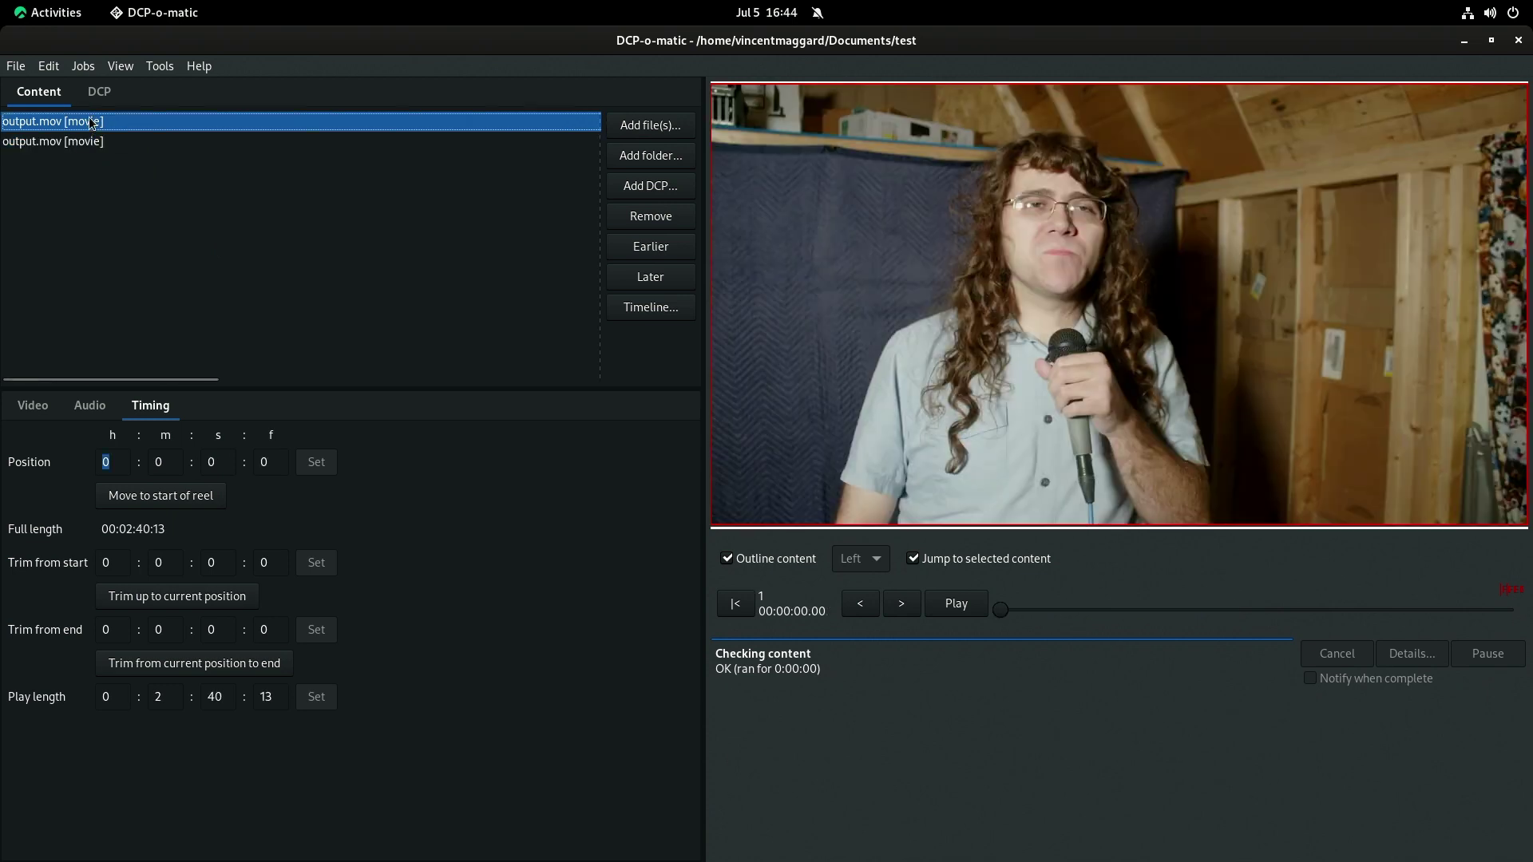
{"action": "left_click", "coordinate": [94, 142]}
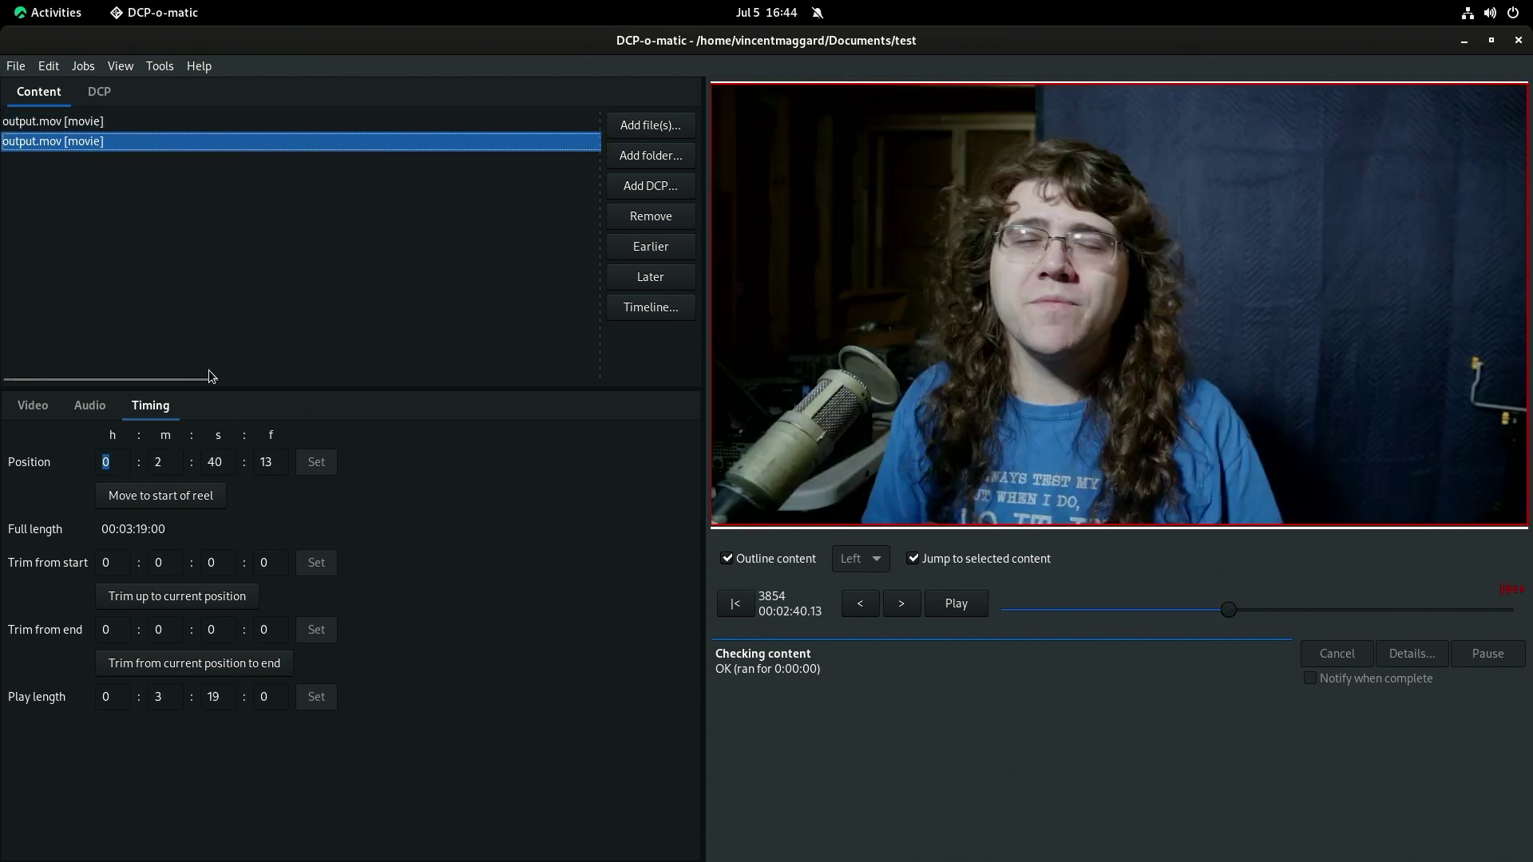
{"action": "left_click", "coordinate": [70, 120]}
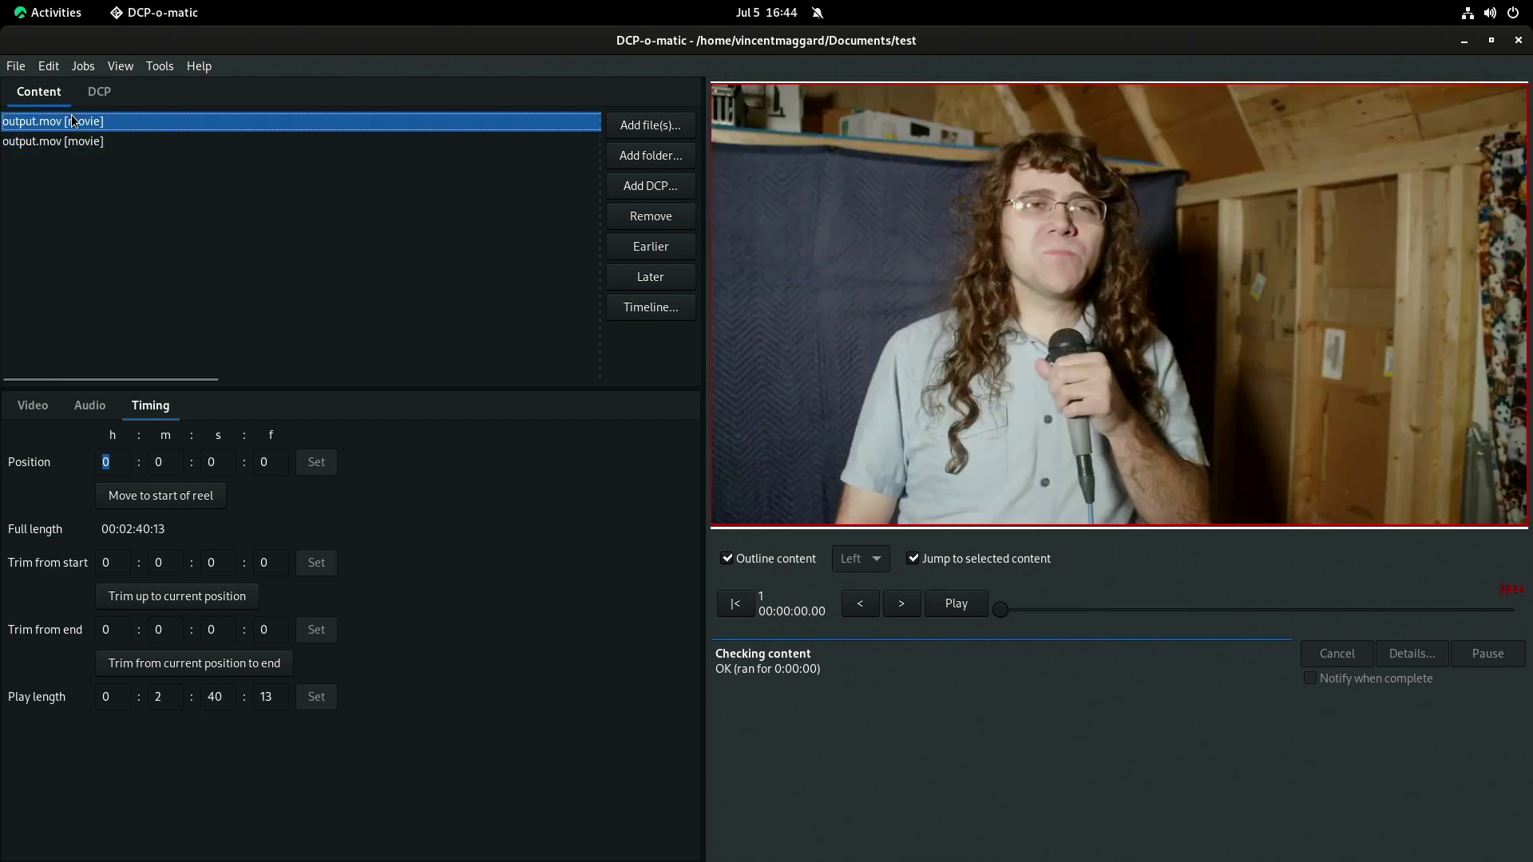
{"action": "left_click", "coordinate": [36, 405]}
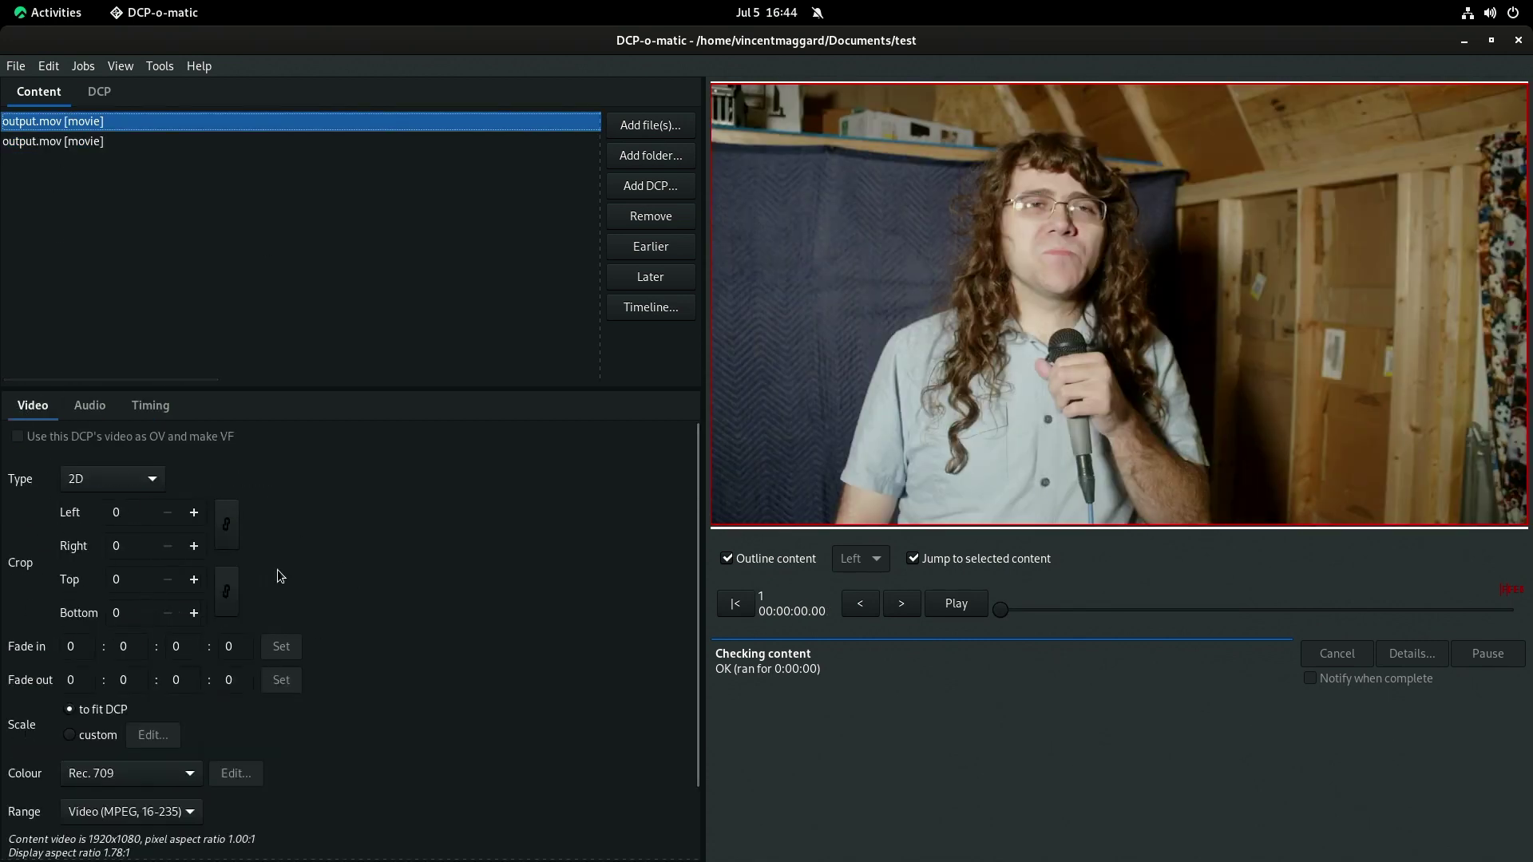
Keep the clip 2D, set range to Video (MPEG, 16-235) and colour conversion to Rec. 709.
{"action": "left_click", "coordinate": [120, 479]}
{"action": "left_click", "coordinate": [179, 562]}
{"action": "left_click", "coordinate": [177, 774]}
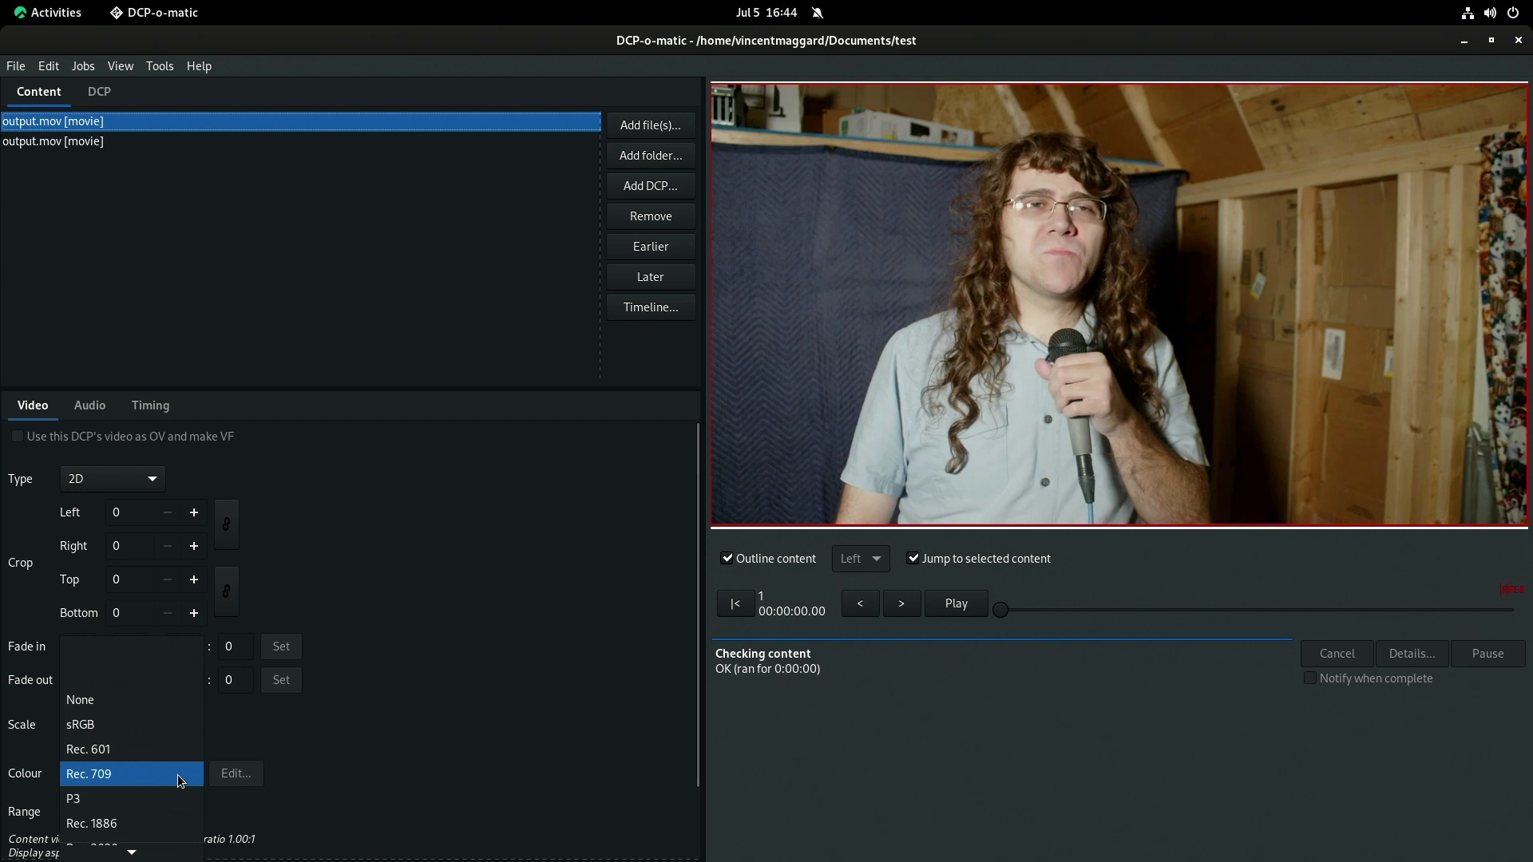
{"action": "left_click", "coordinate": [166, 795]}
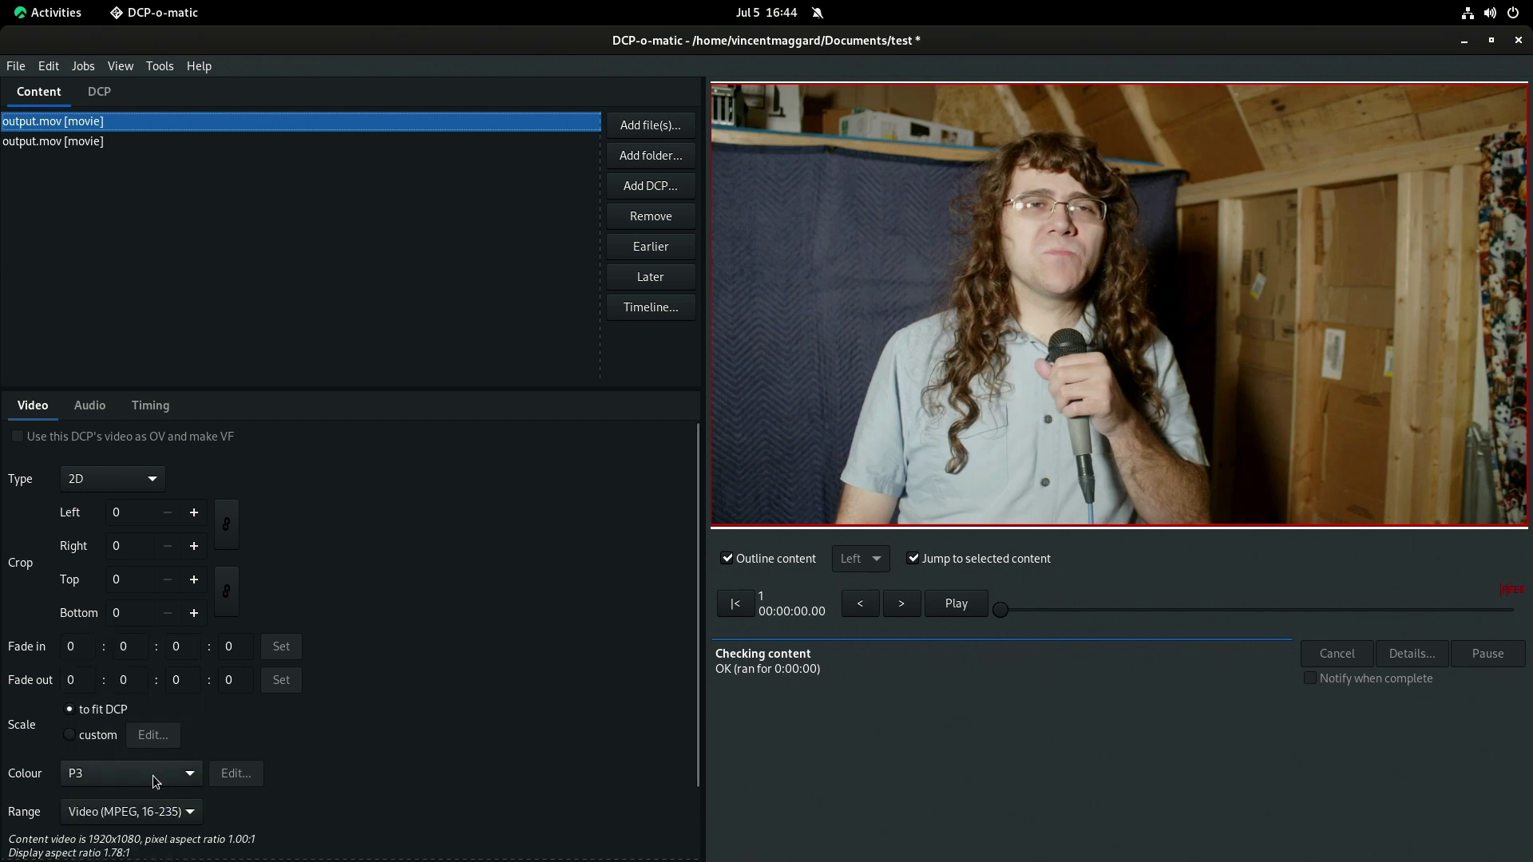
{"action": "left_click", "coordinate": [145, 778]}
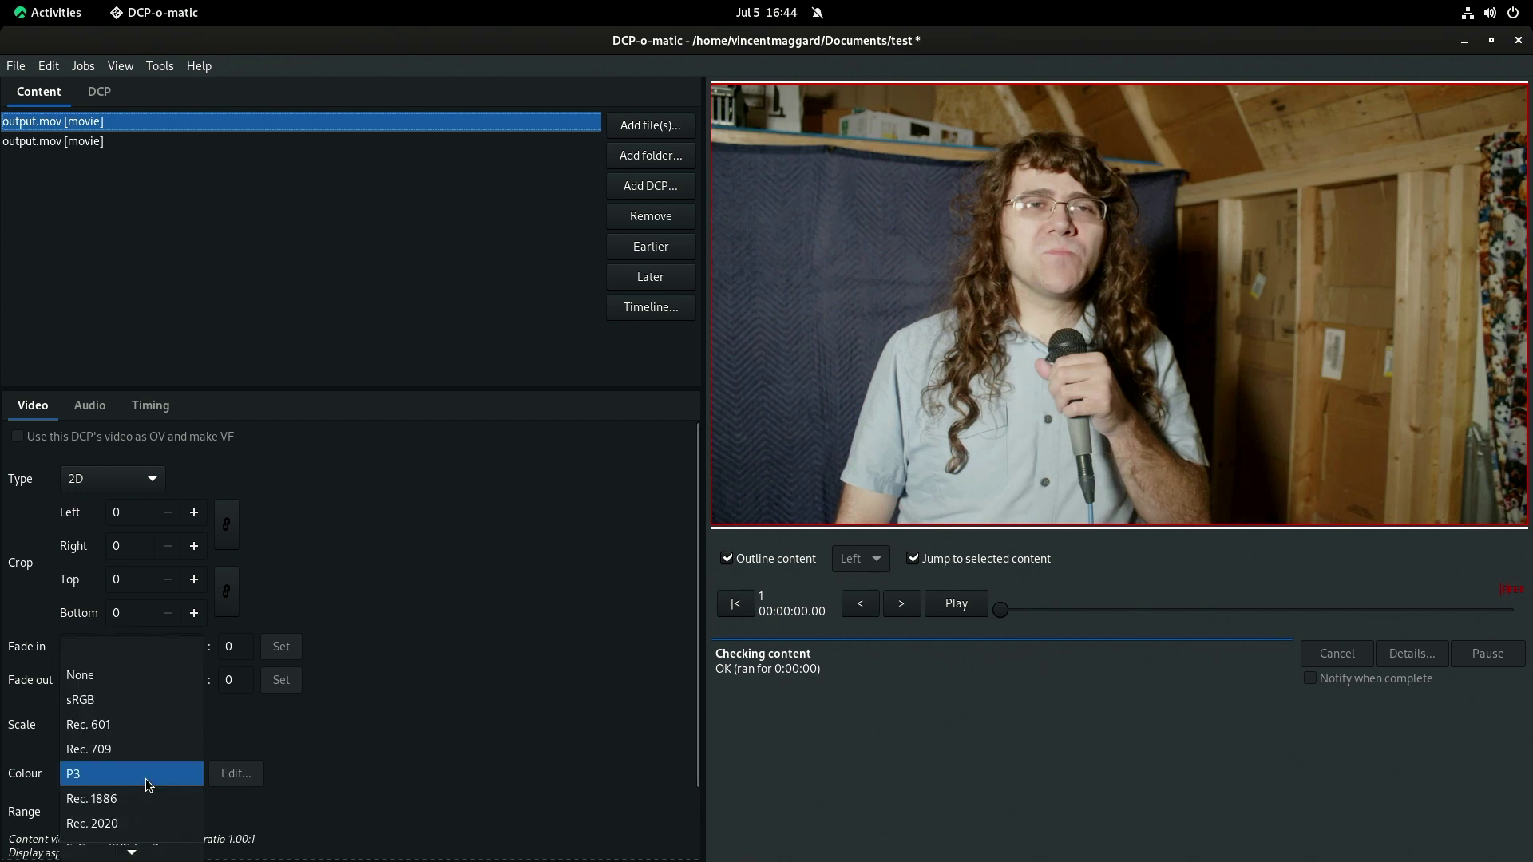
{"action": "left_click", "coordinate": [477, 640]}
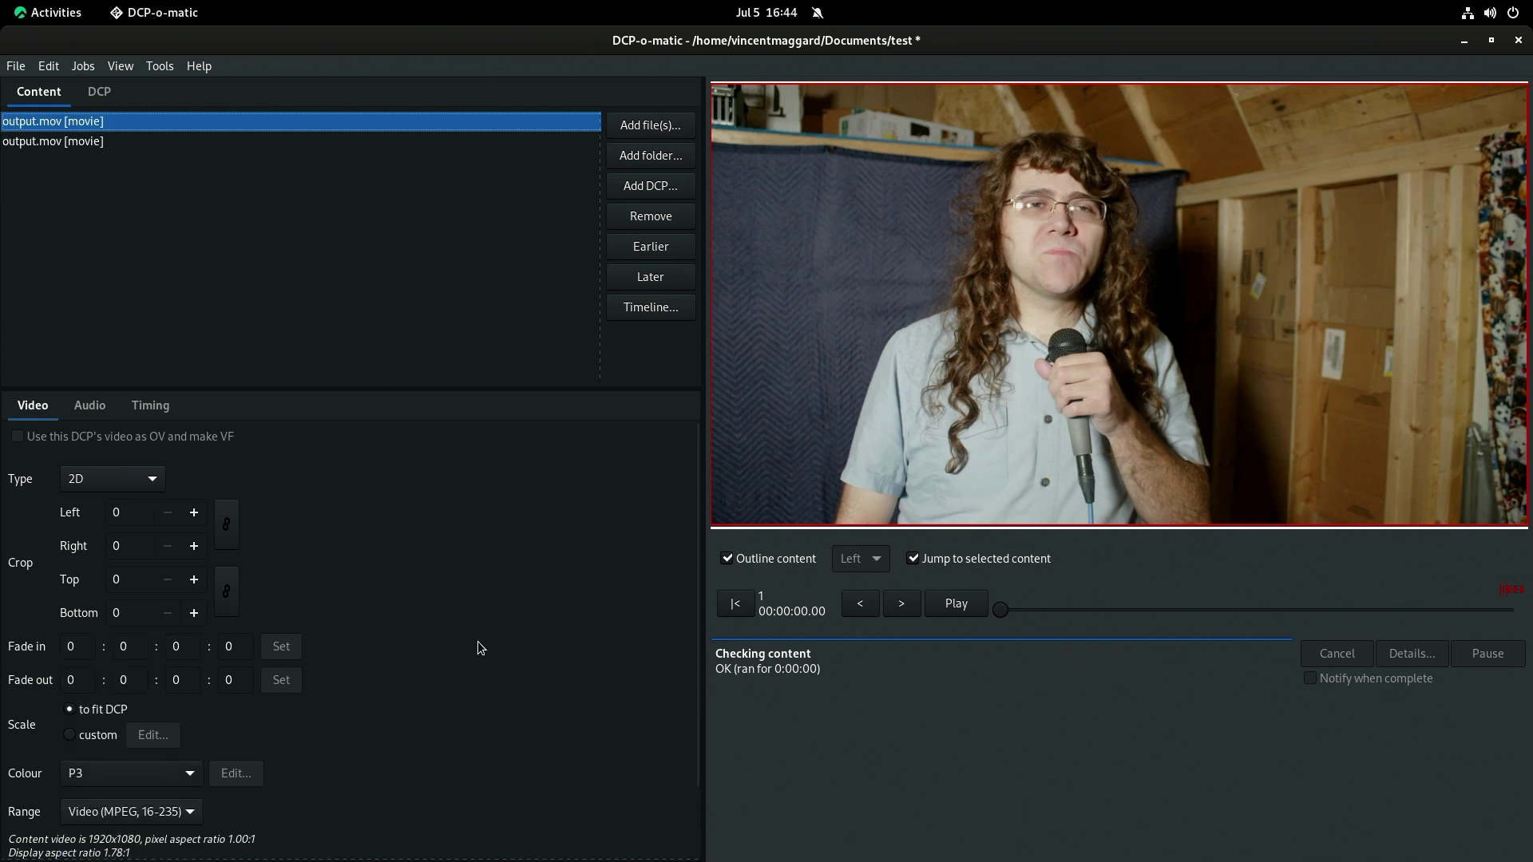
{"action": "left_click", "coordinate": [185, 812]}
{"action": "left_click", "coordinate": [183, 814]}
{"action": "left_click", "coordinate": [144, 767]}
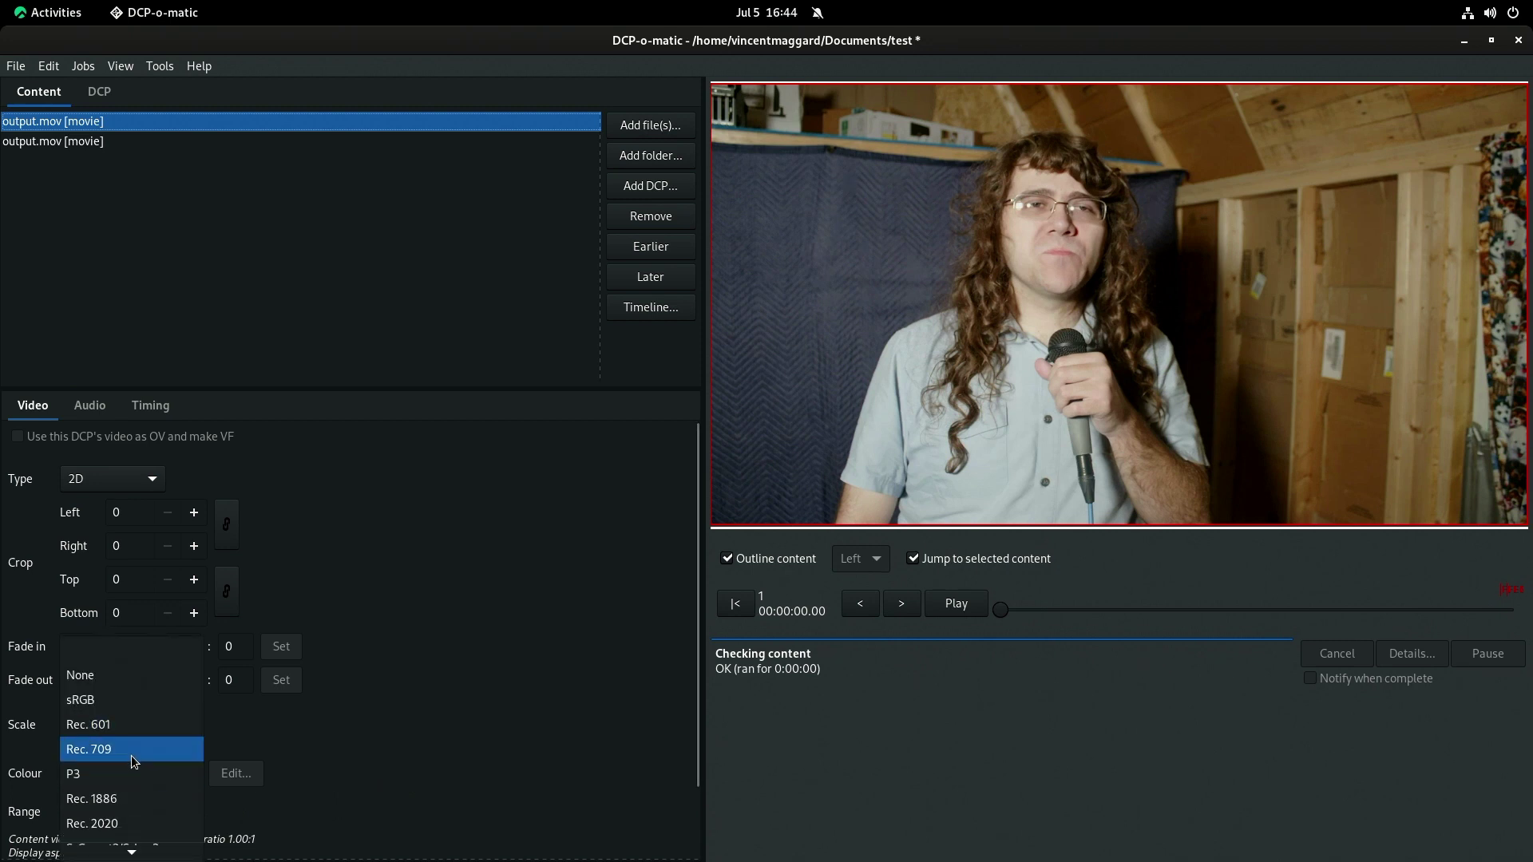
{"action": "left_click", "coordinate": [131, 750]}
Scroll through the video settings, then select and deselect the first output.mov clip.
{"action": "scroll", "coordinate": [483, 709], "scroll_direction": "down", "scroll_amount": 2}
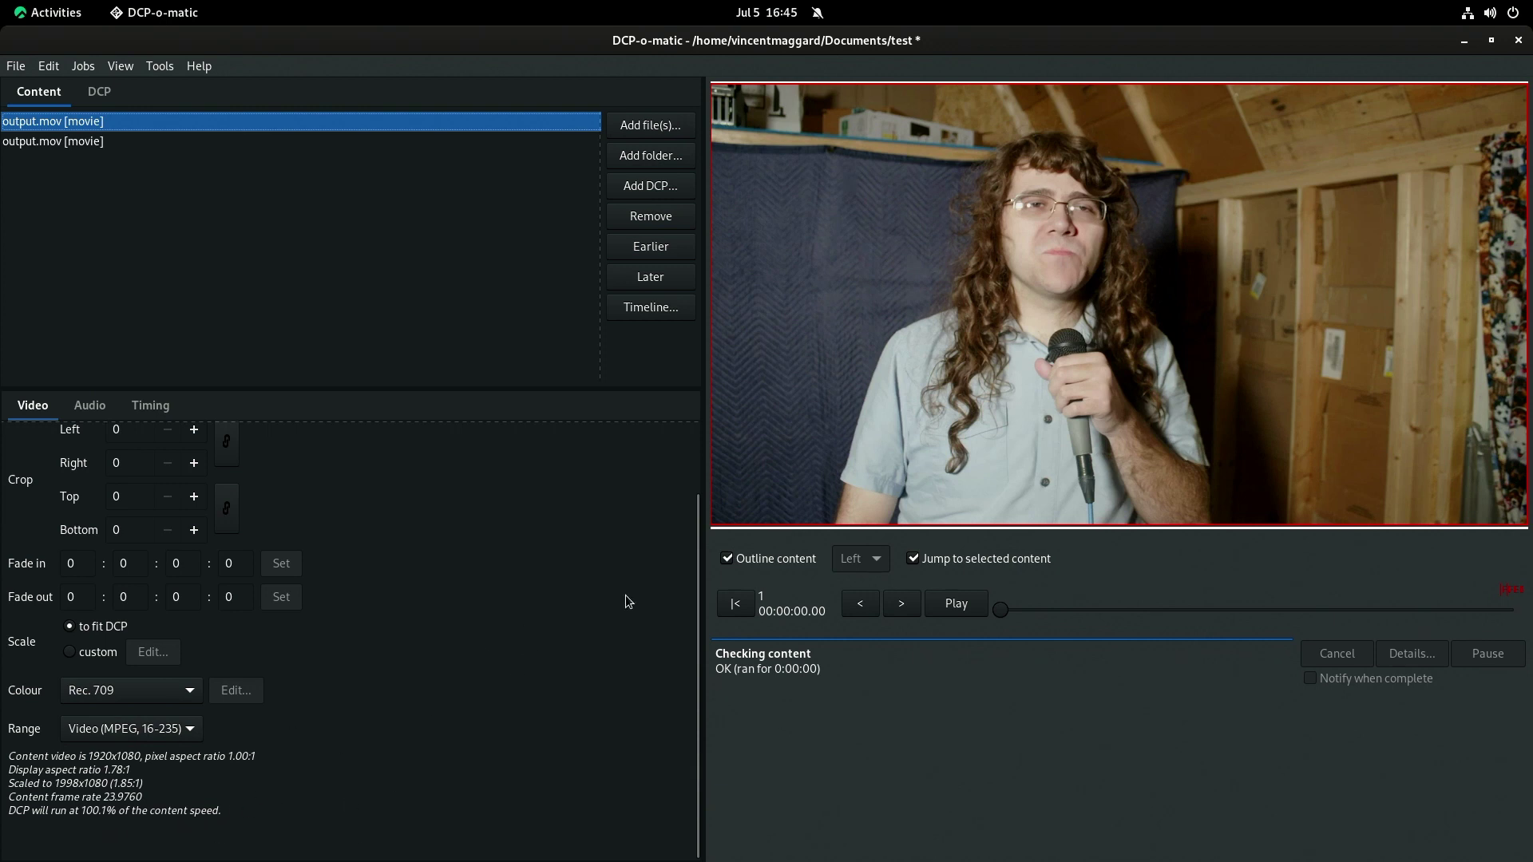
{"action": "scroll", "coordinate": [691, 614], "scroll_direction": "up", "scroll_amount": 3}
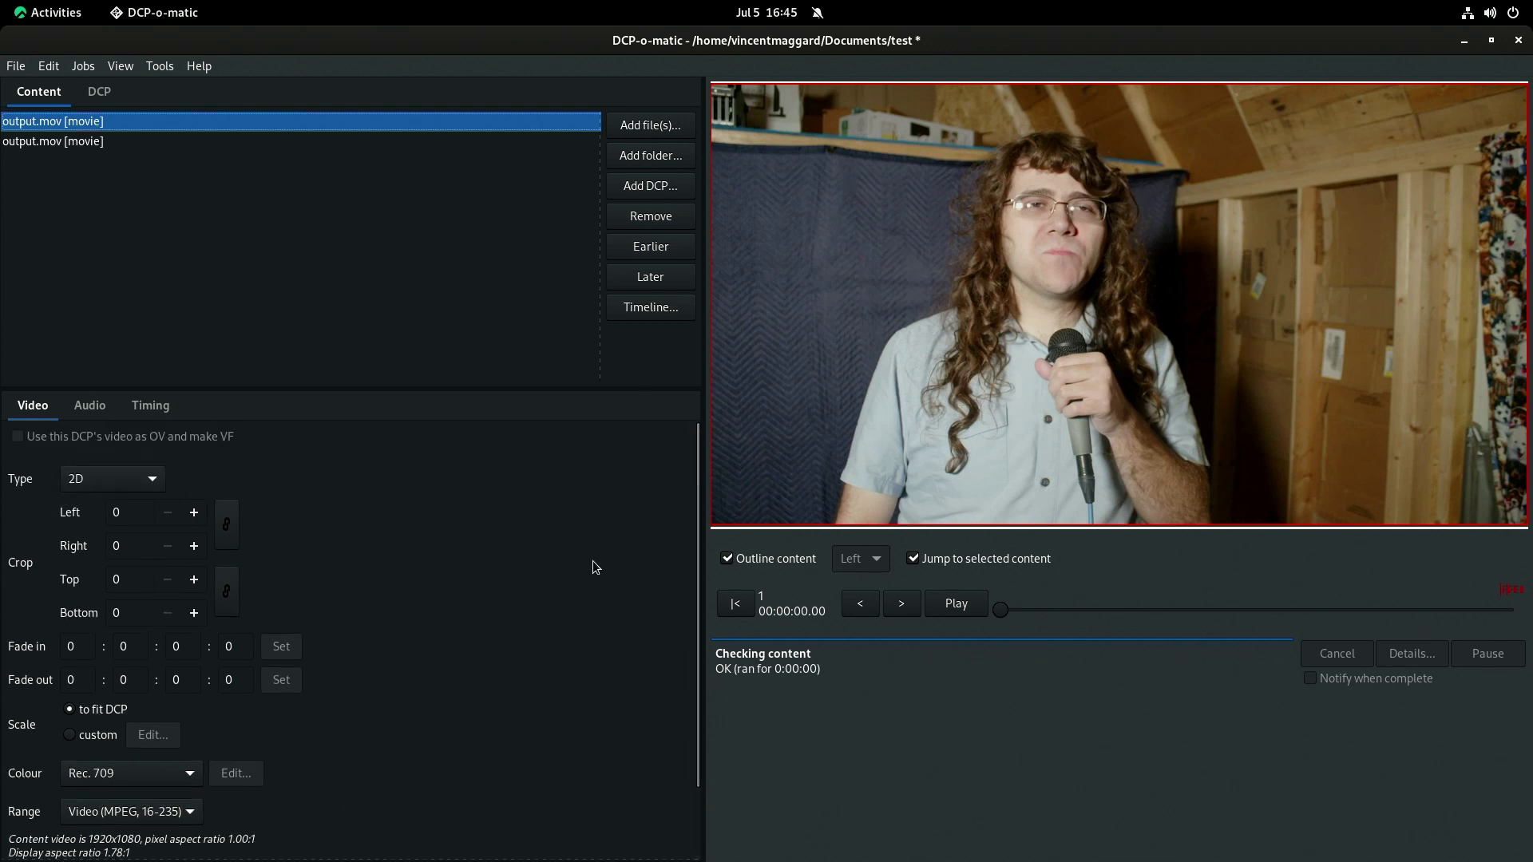
{"action": "left_click", "coordinate": [548, 213]}
{"action": "left_click", "coordinate": [131, 118]}
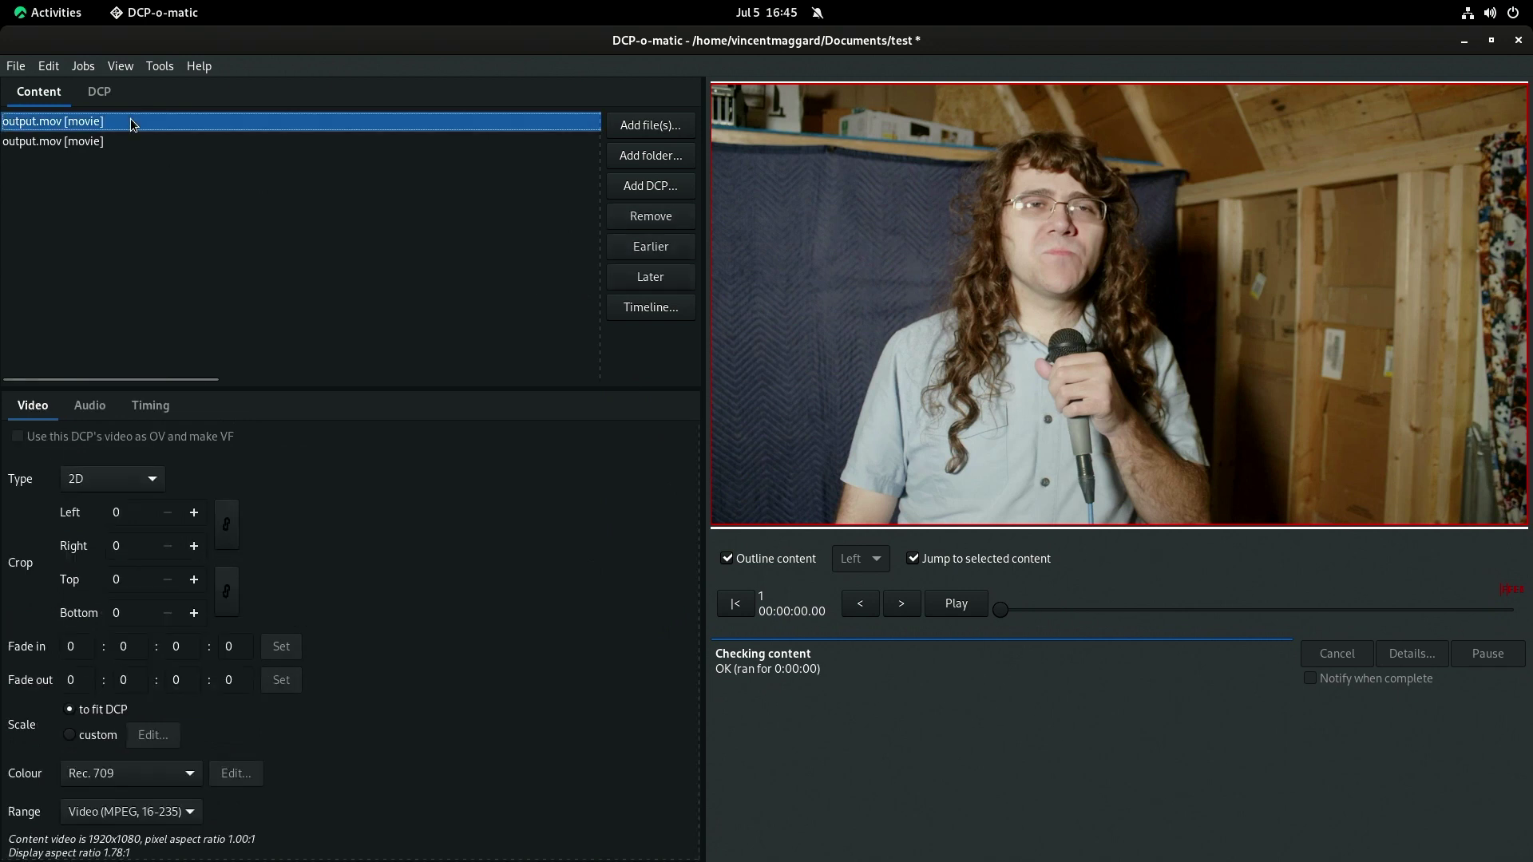
{"action": "left_click", "coordinate": [323, 266]}
Open the Make KDMs window from the Jobs menu and begin adding a new cinema.
{"action": "left_click", "coordinate": [160, 65]}
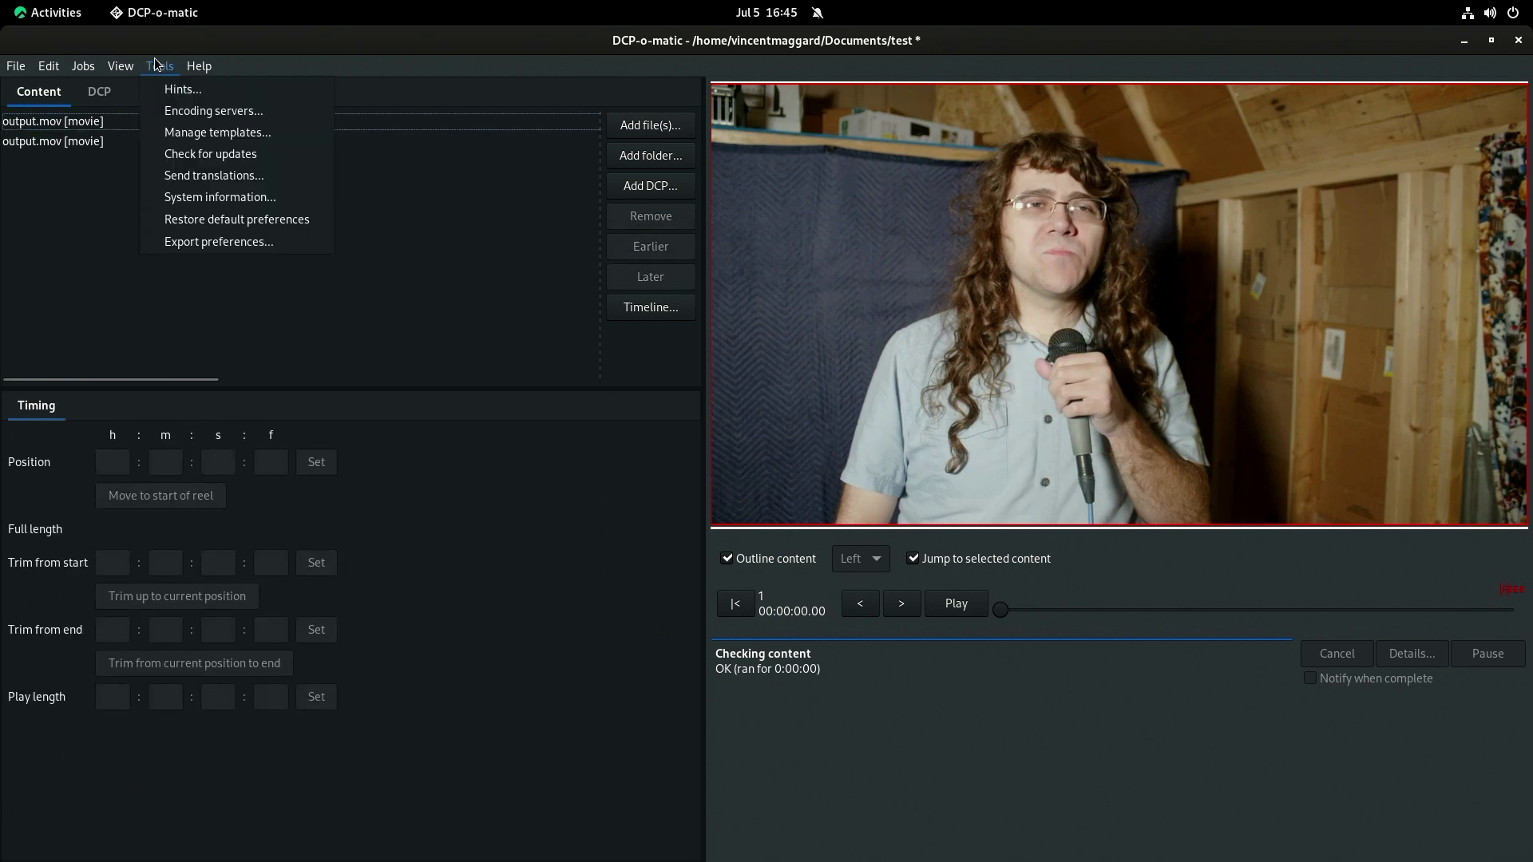
{"action": "mouse_move", "coordinate": [121, 67]}
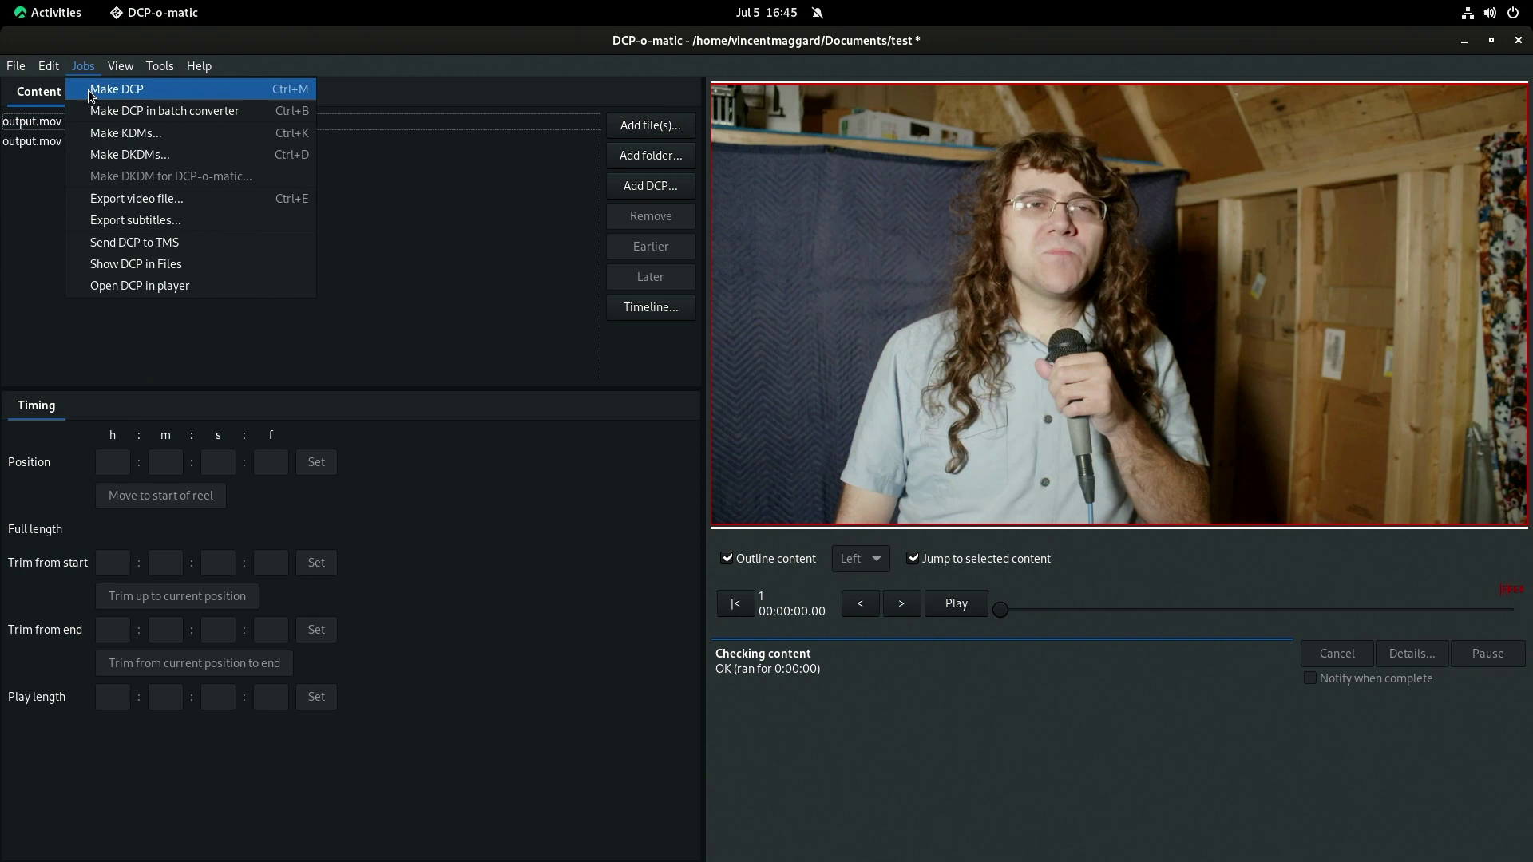
{"action": "left_click", "coordinate": [147, 140]}
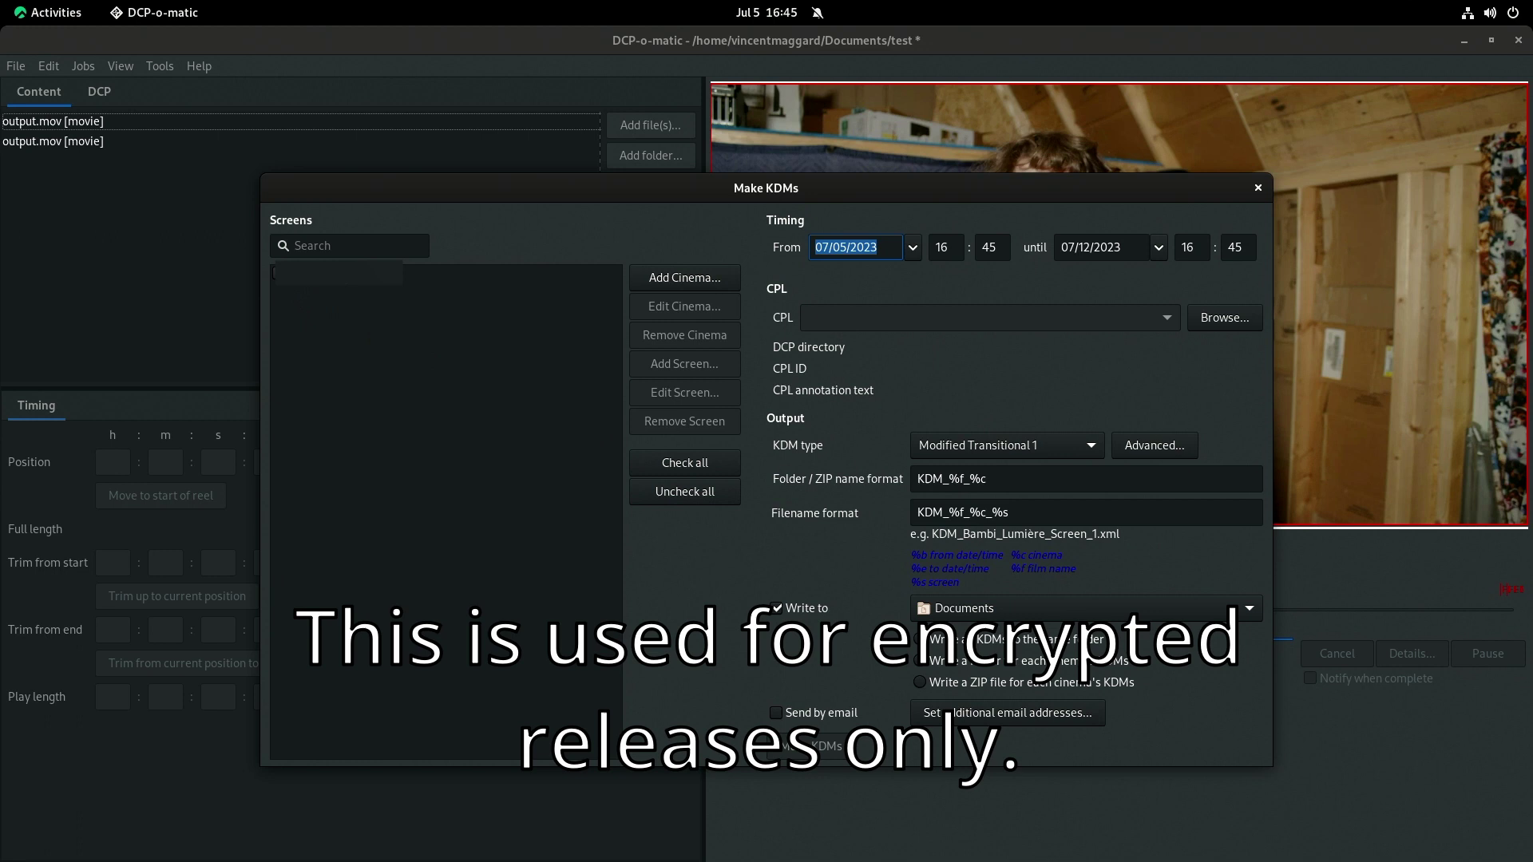
{"action": "left_click", "coordinate": [876, 247]}
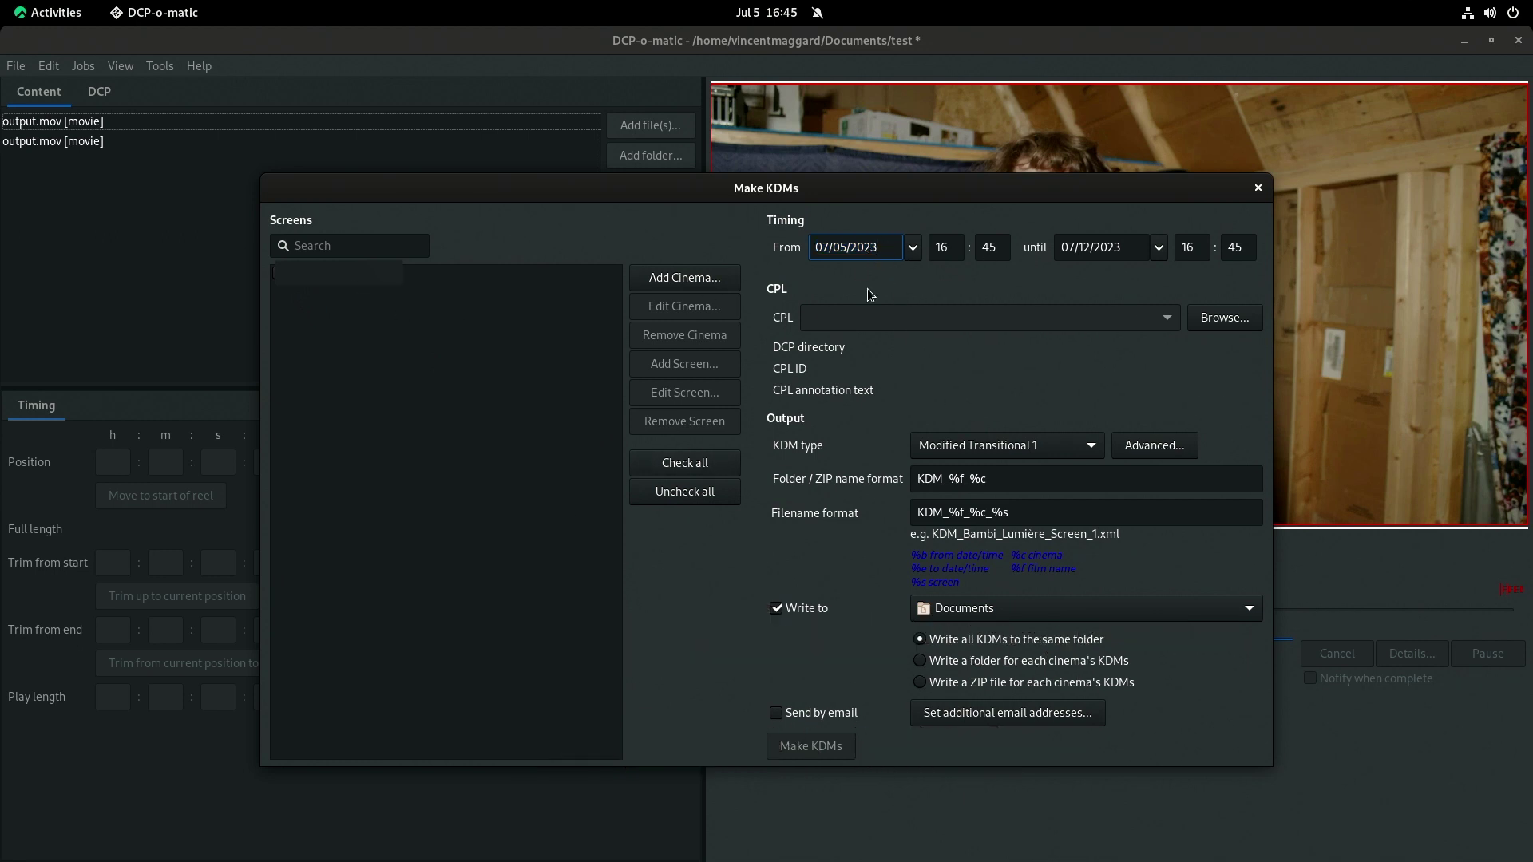
{"action": "left_click", "coordinate": [1046, 473]}
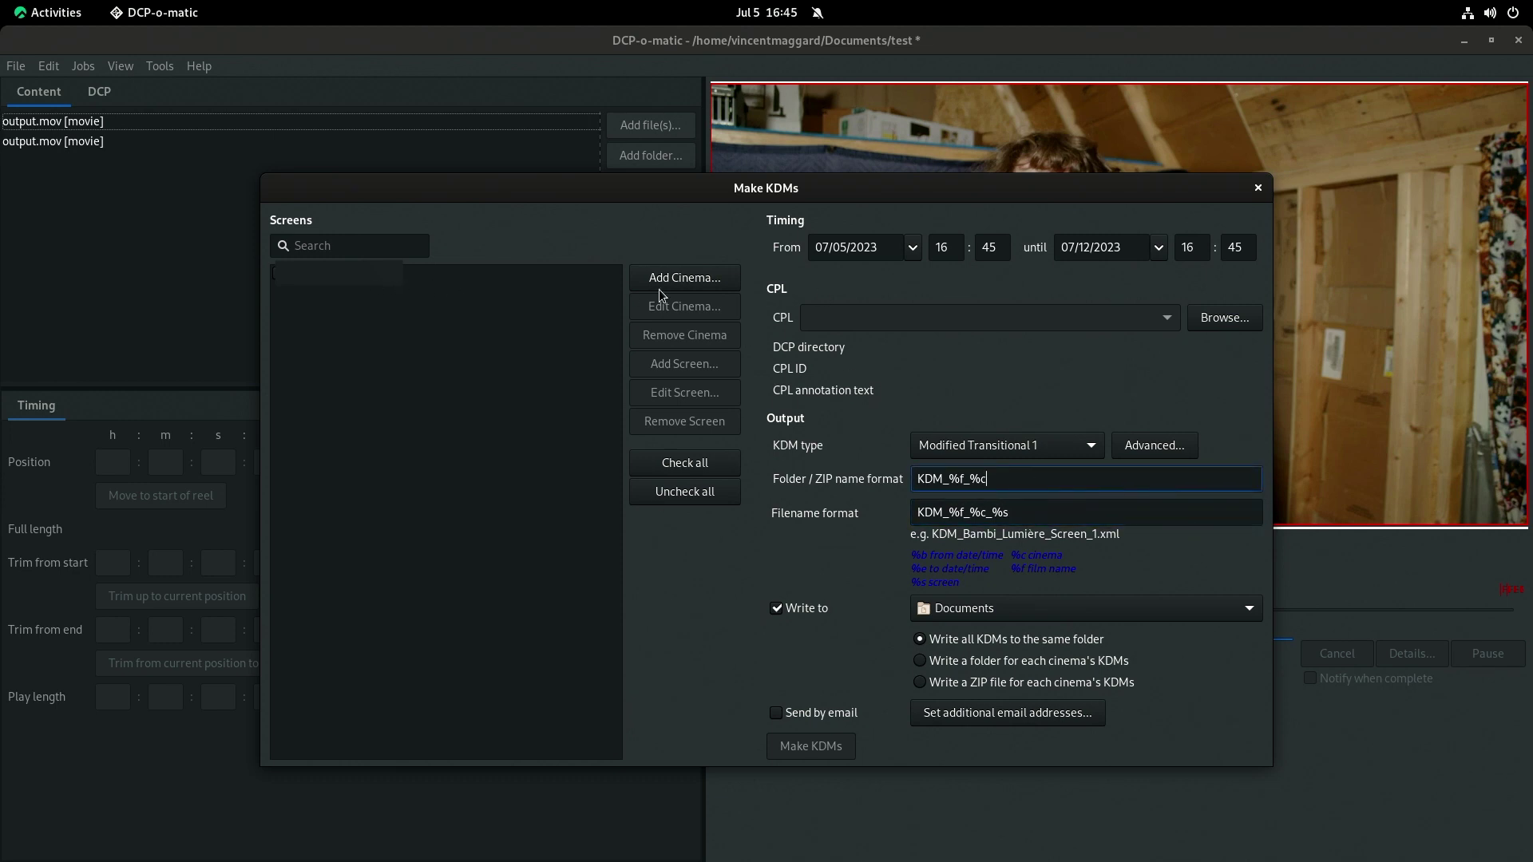
{"action": "left_click", "coordinate": [685, 278]}
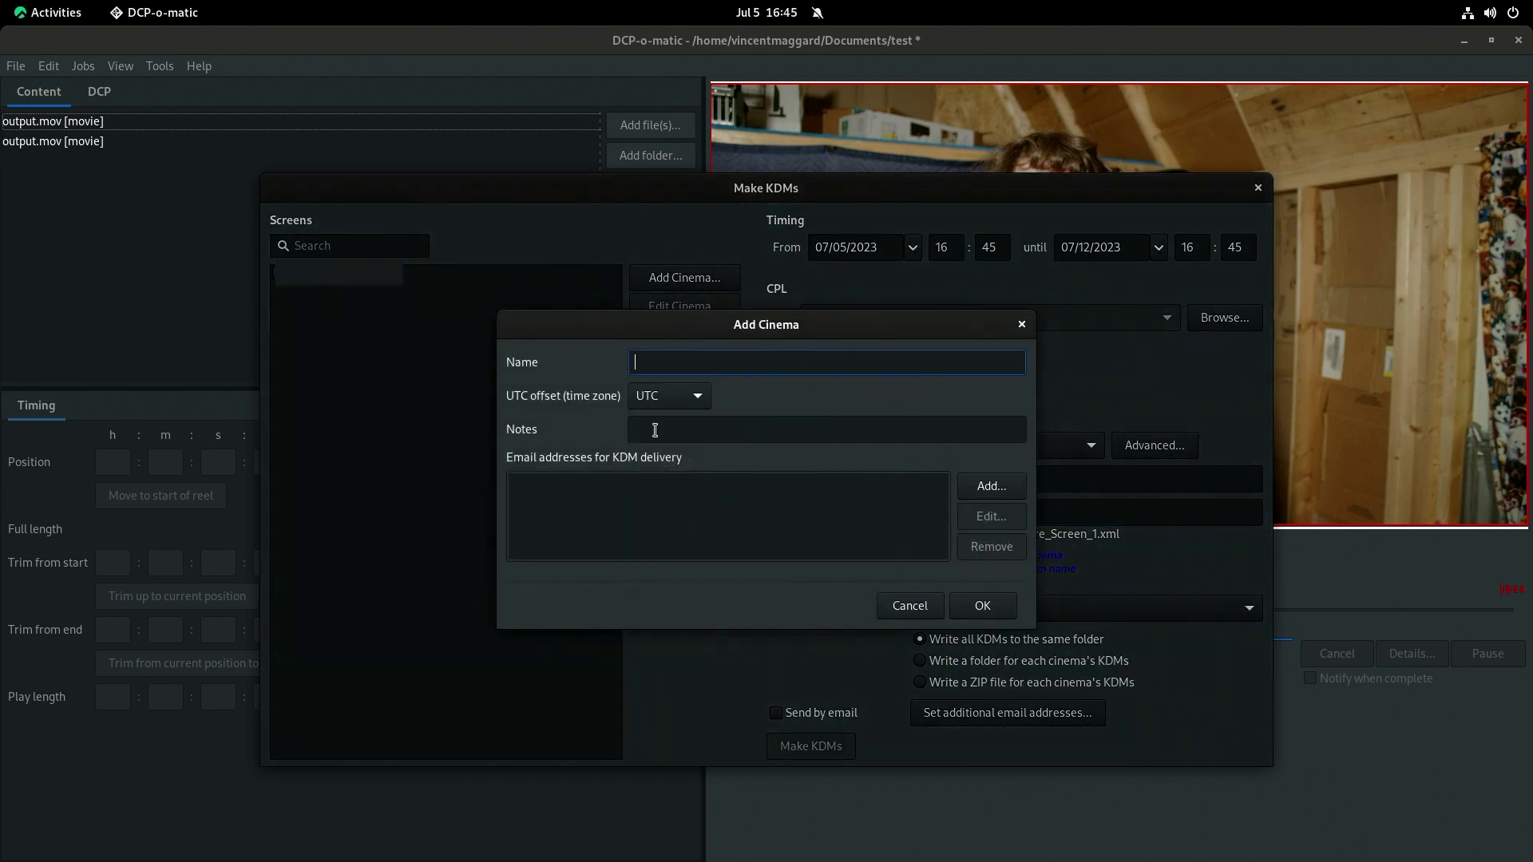
Name the cinema 'The Cool Place' with notes 'The Coolest place for watching a film. like mine('.
{"action": "type", "text": "The Cool Place"}
{"action": "left_click", "coordinate": [774, 435]}
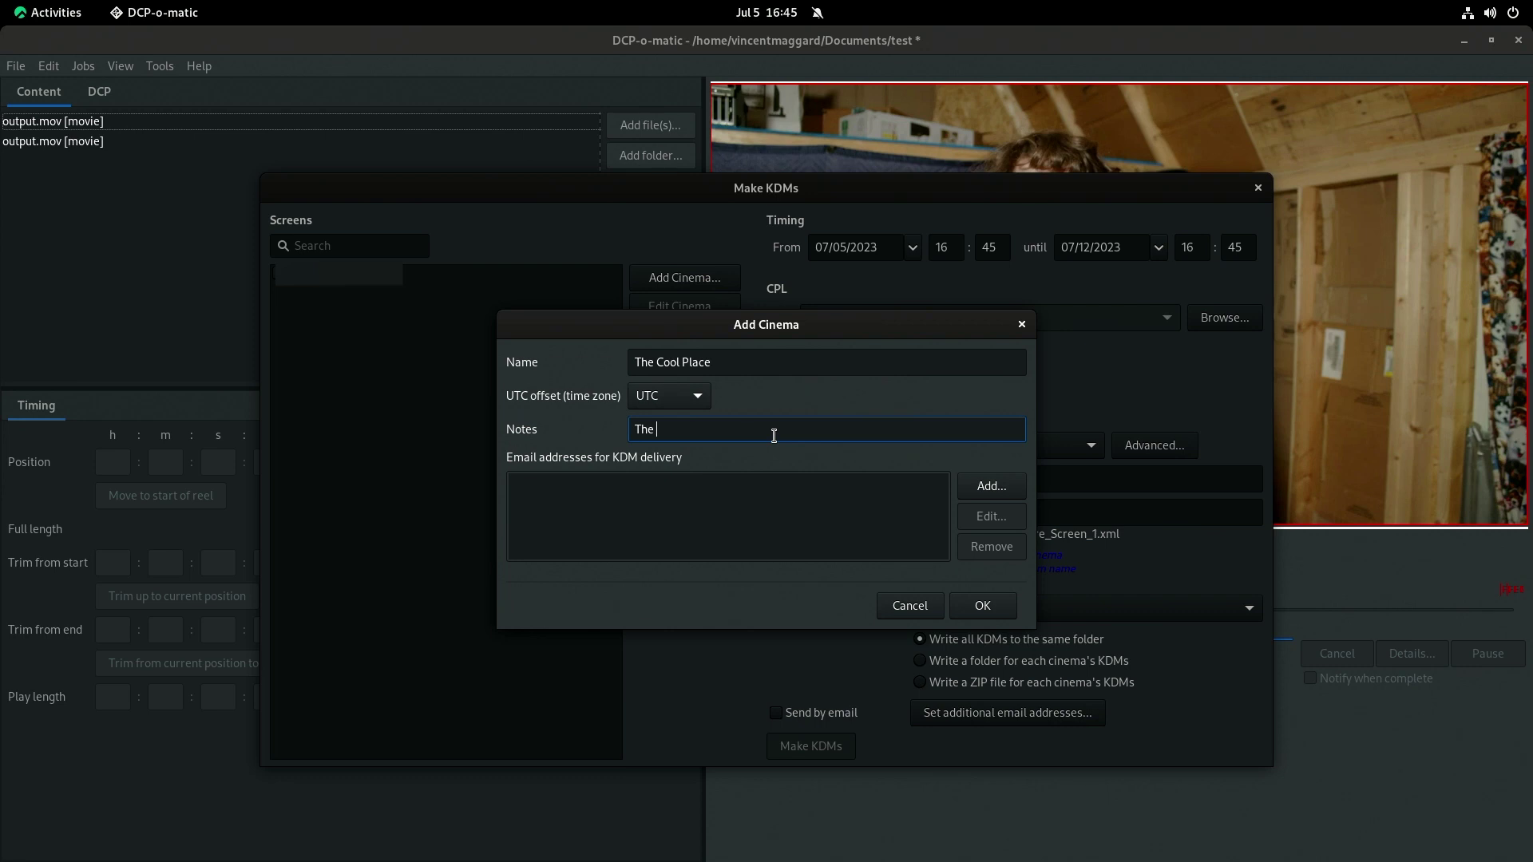
{"action": "type", "text": "The Coolst"}
{"action": "key", "text": "BackSpace"}
{"action": "key", "text": "BackSpace"}
{"action": "type", "text": "est places f"}
{"action": "key", "text": "BackSpace"}
{"action": "type", "text": "for watching a film. like m"}
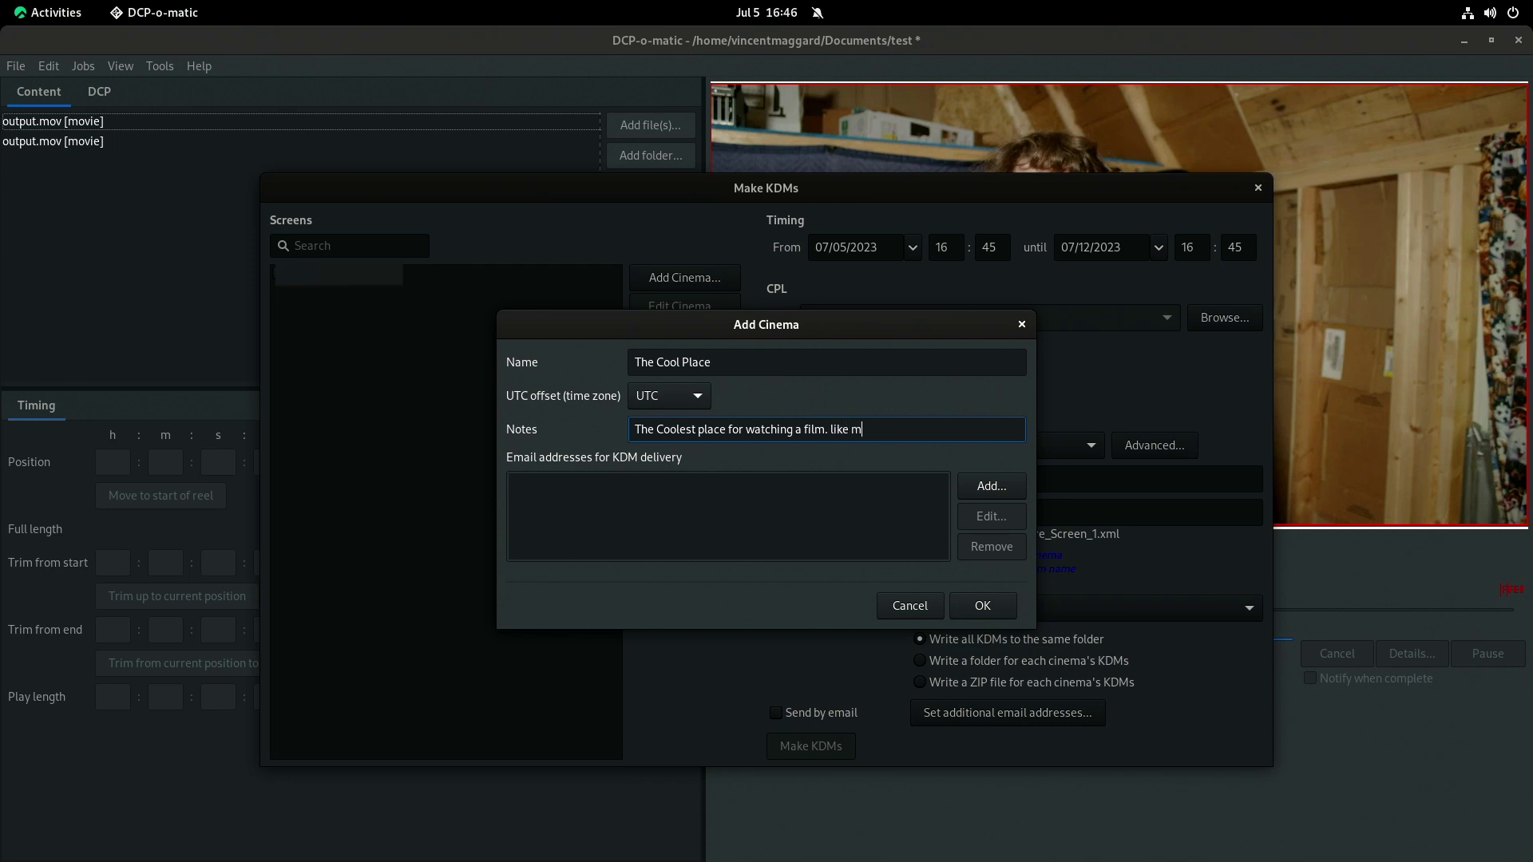
{"action": "type", "text": "ine"}
{"action": "type", "text": "("}
{"action": "left_click", "coordinate": [739, 479]}
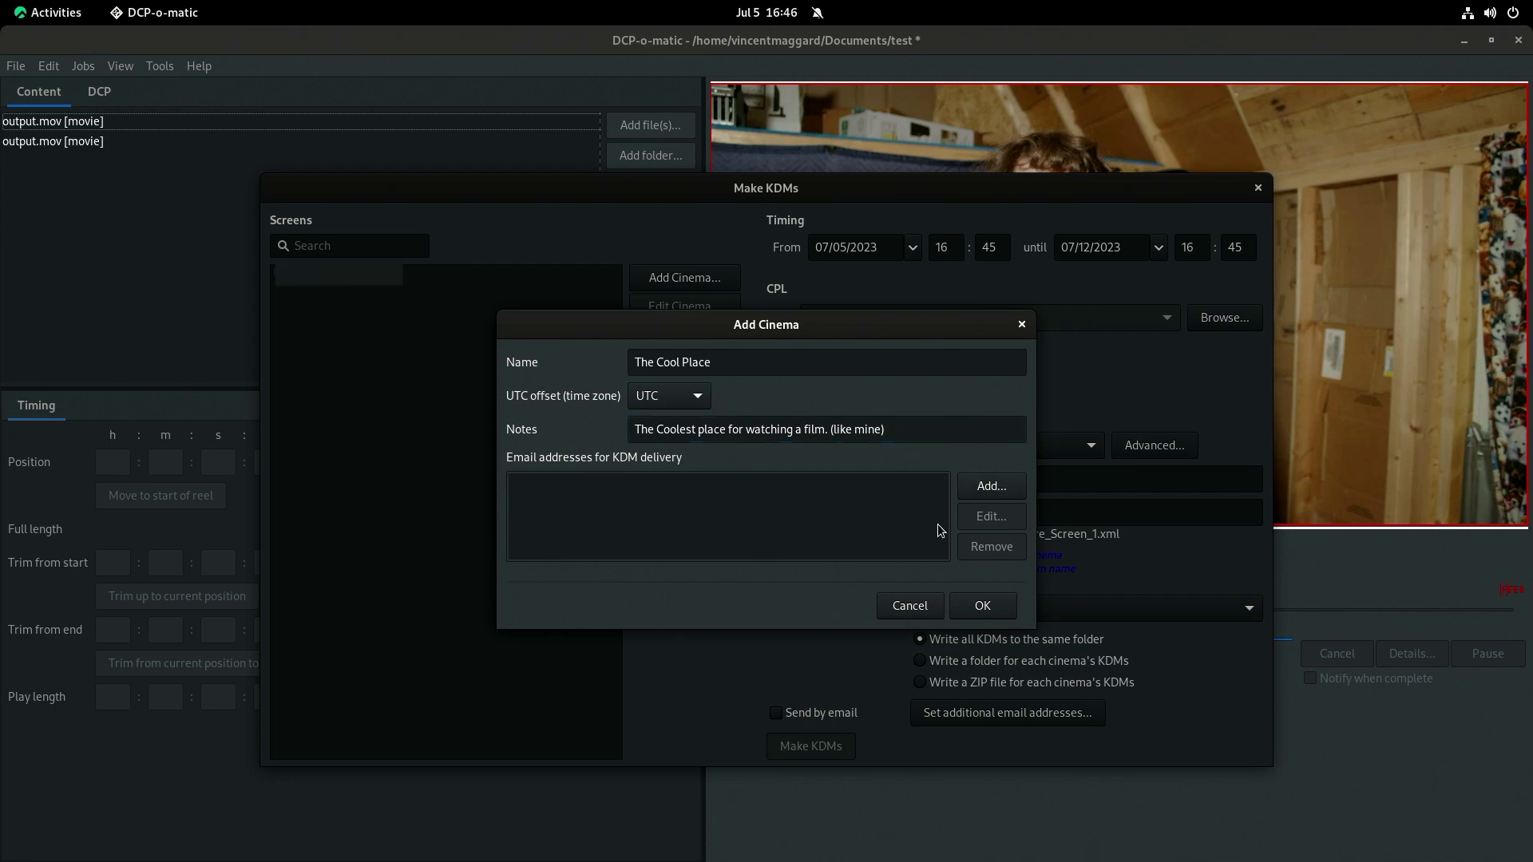
Add one KDM delivery e-mail address to the cinema and save it.
{"action": "left_click", "coordinate": [992, 488]}
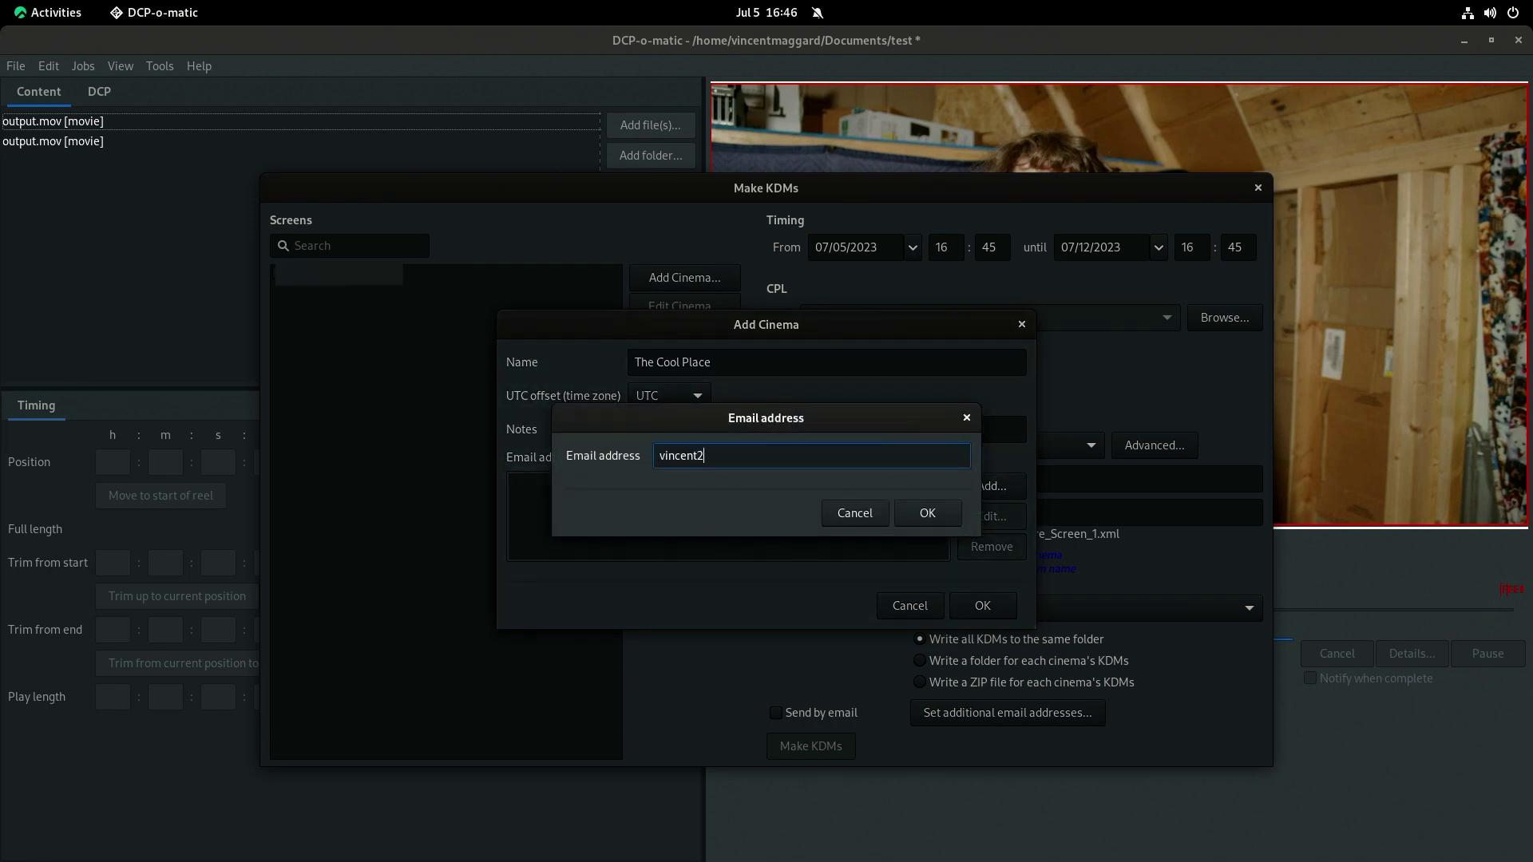
{"action": "left_click", "coordinate": [870, 517]}
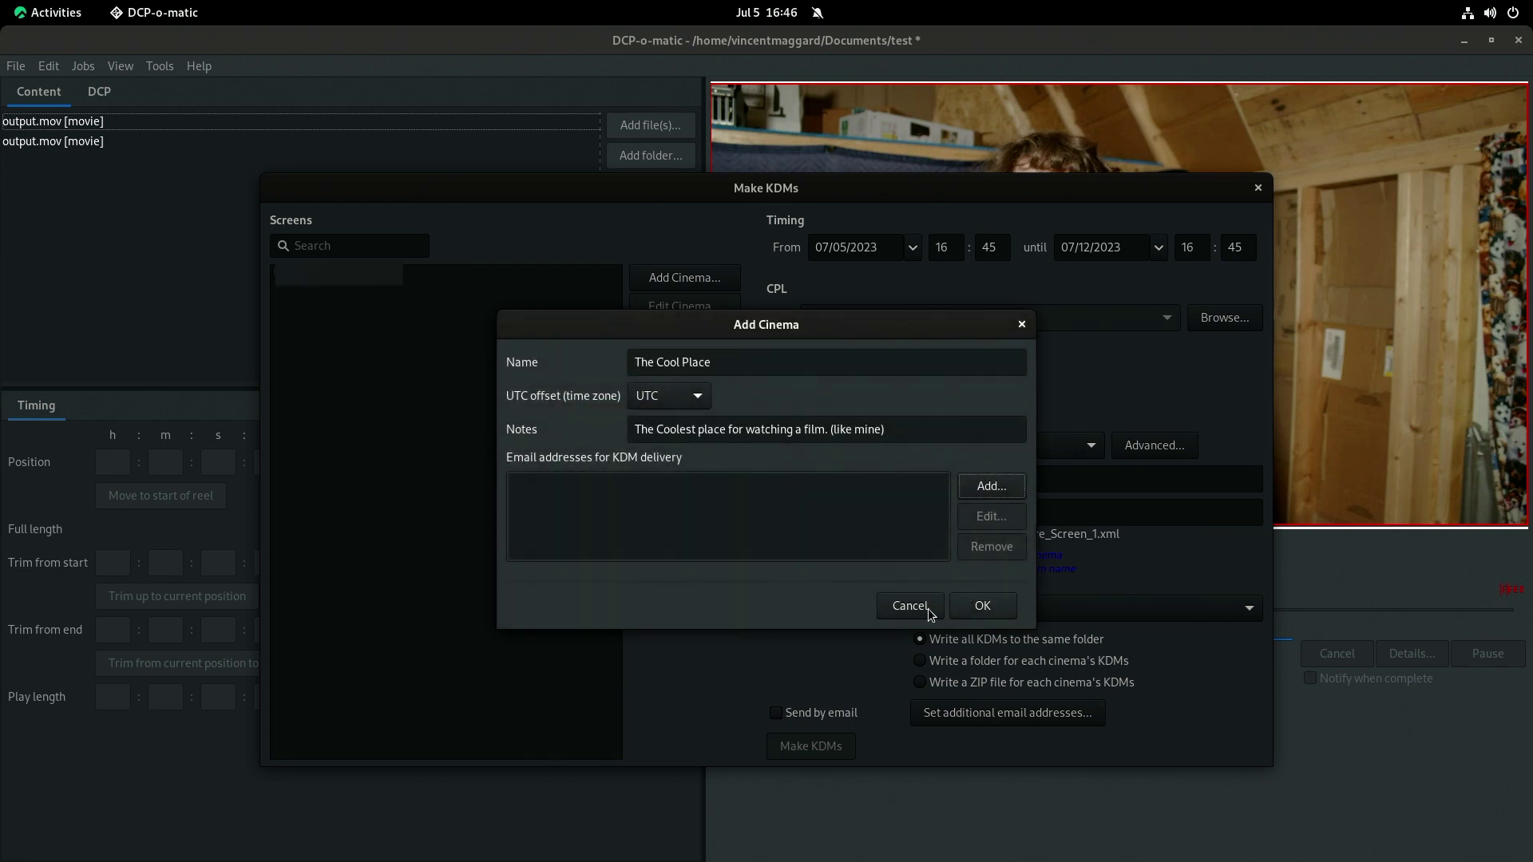
{"action": "left_click", "coordinate": [969, 493]}
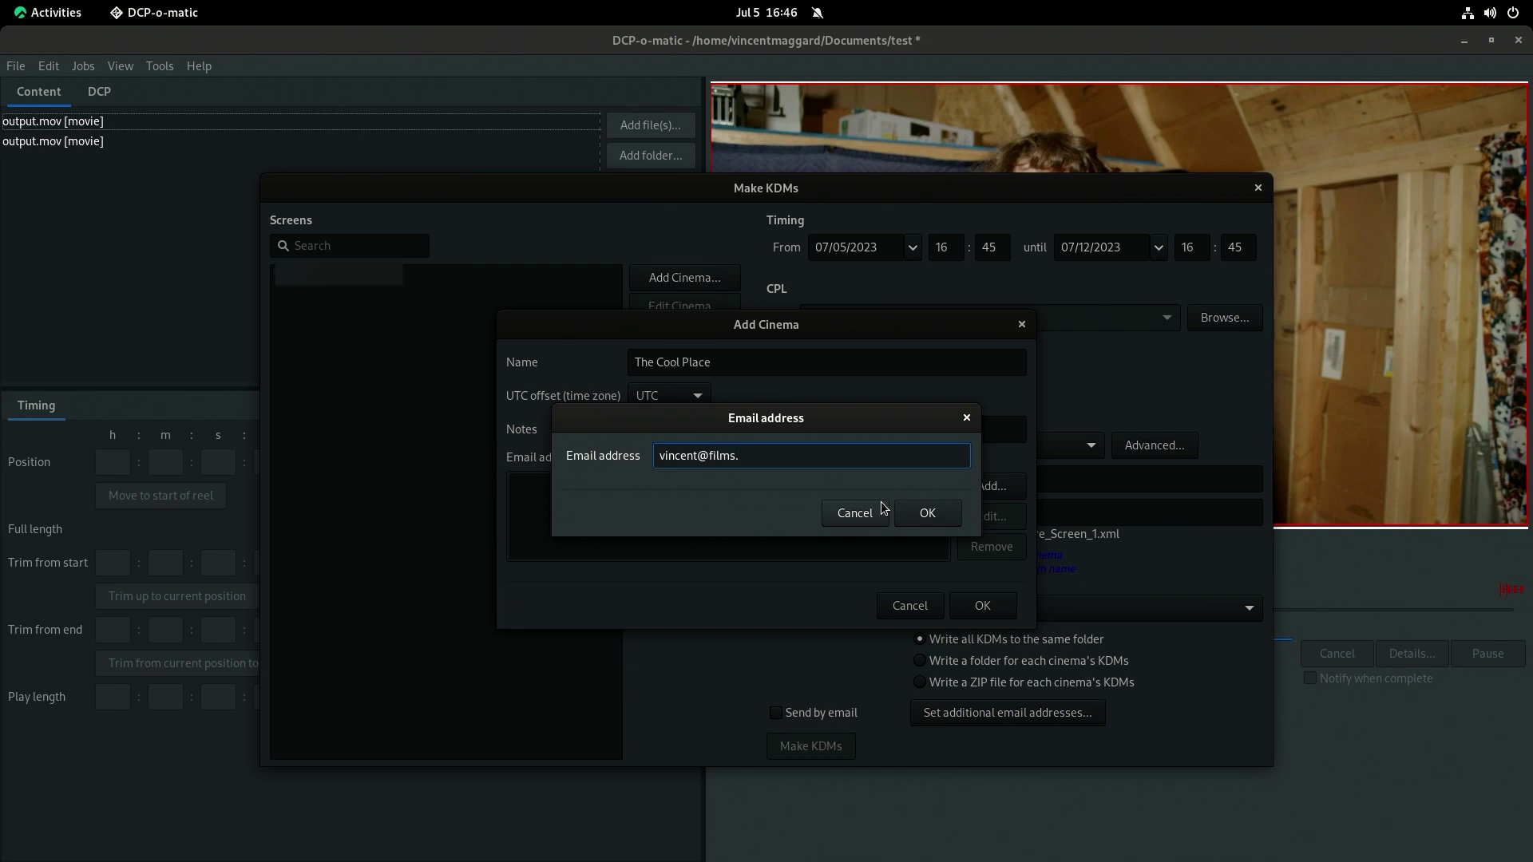
{"action": "left_click", "coordinate": [929, 511]}
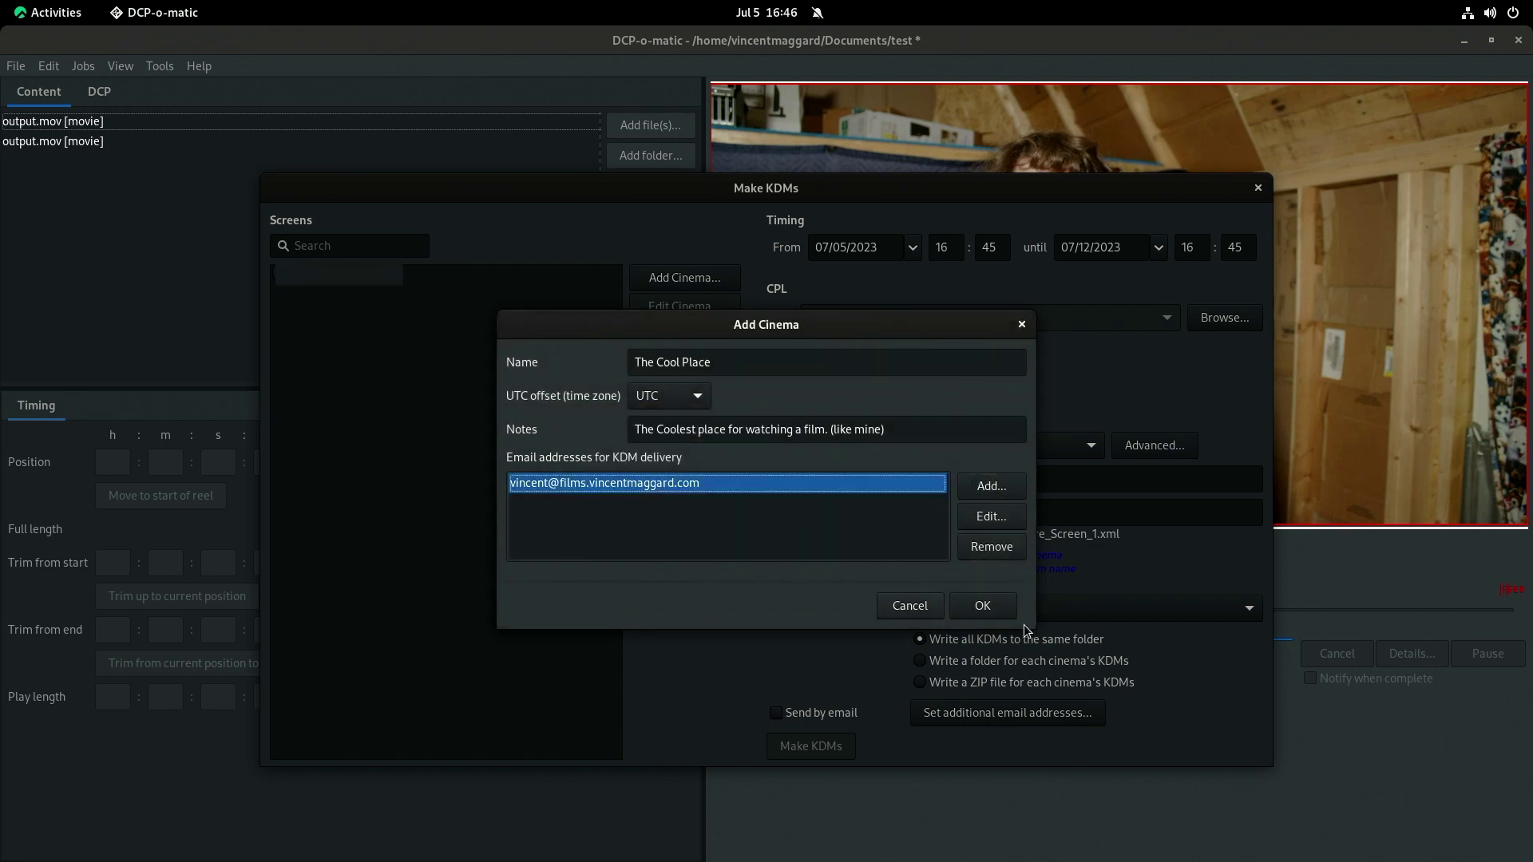
{"action": "left_click", "coordinate": [984, 606]}
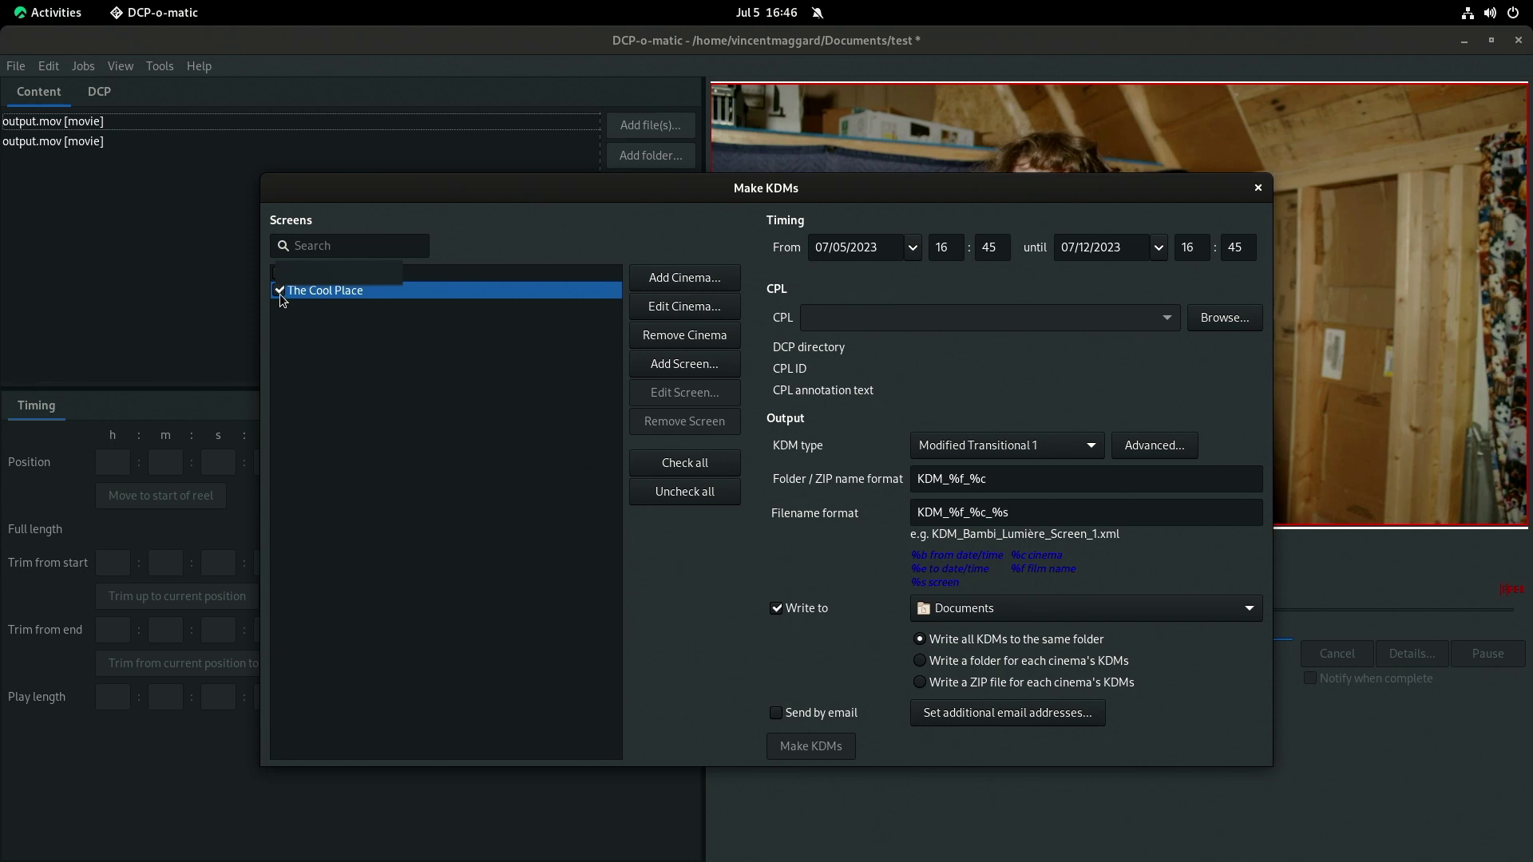
Confirm the new cinema and set the KDM start date to 26 July 2023.
{"action": "left_click", "coordinate": [1036, 479]}
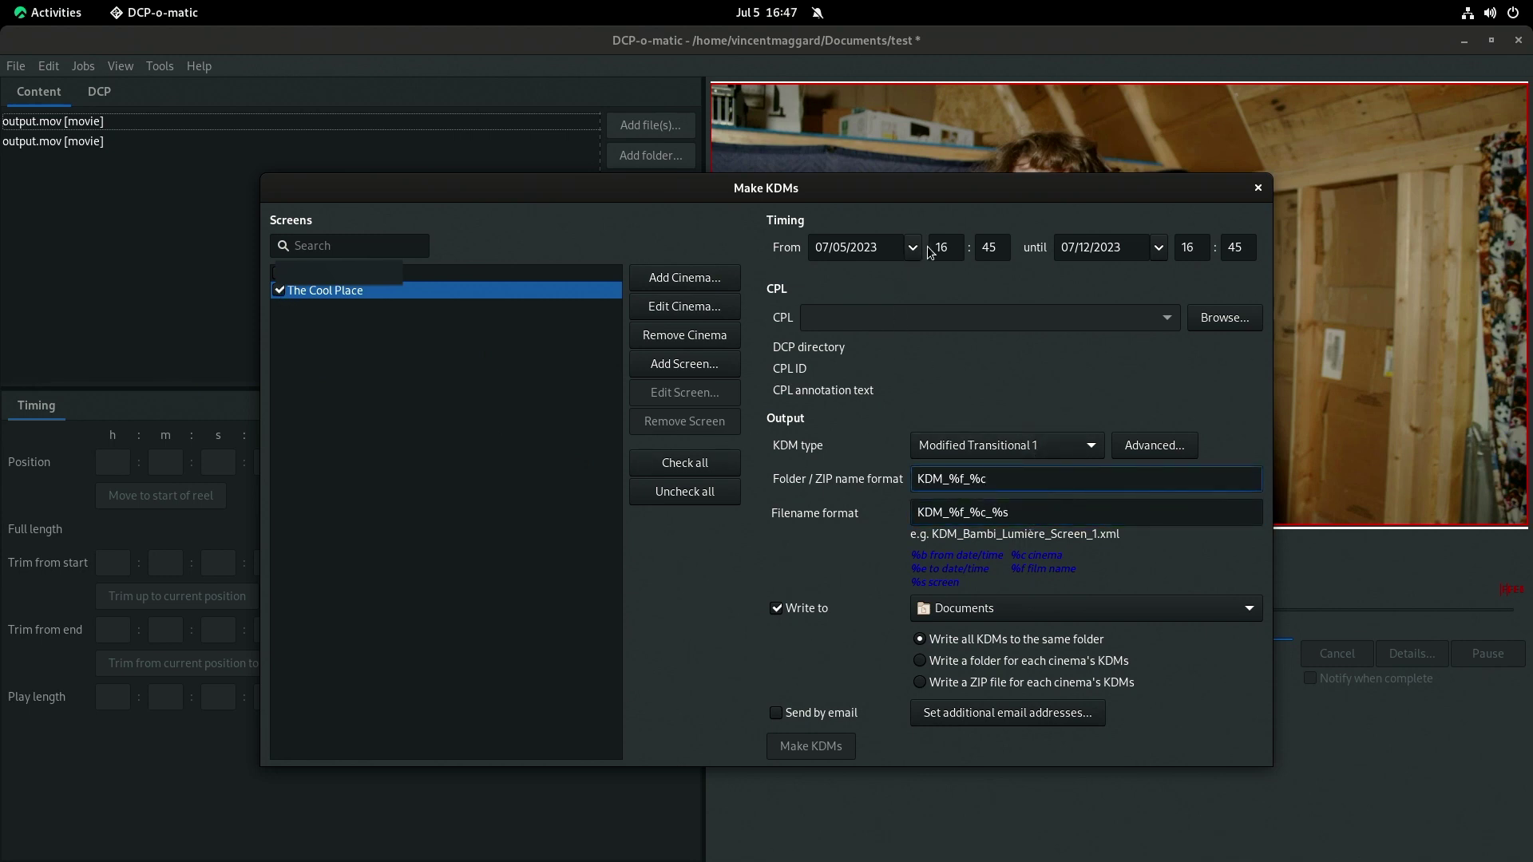
{"action": "left_click", "coordinate": [930, 250]}
{"action": "left_click", "coordinate": [914, 248]}
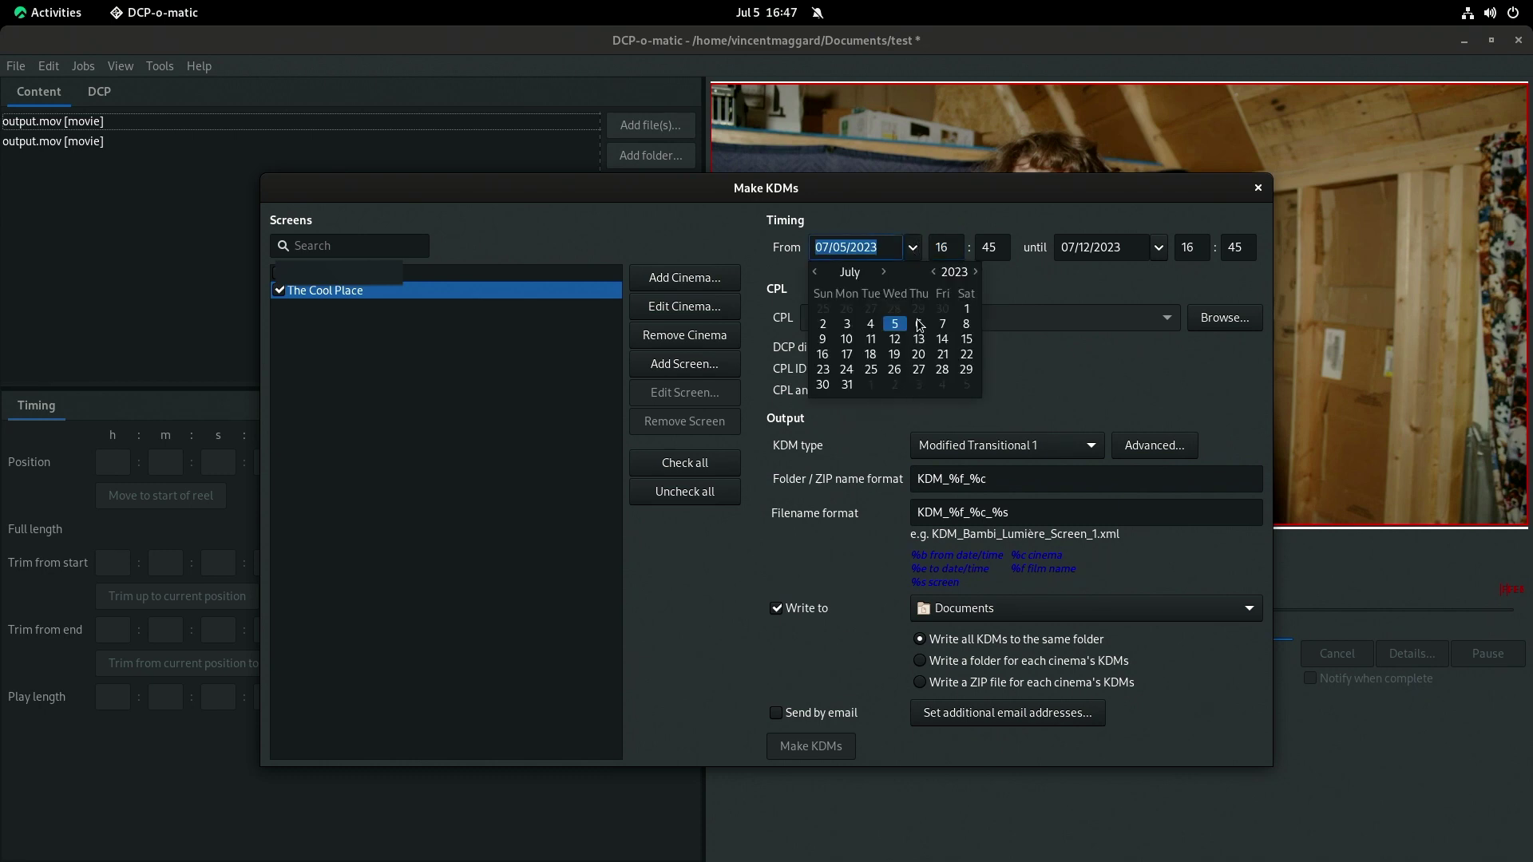
{"action": "left_click", "coordinate": [895, 369]}
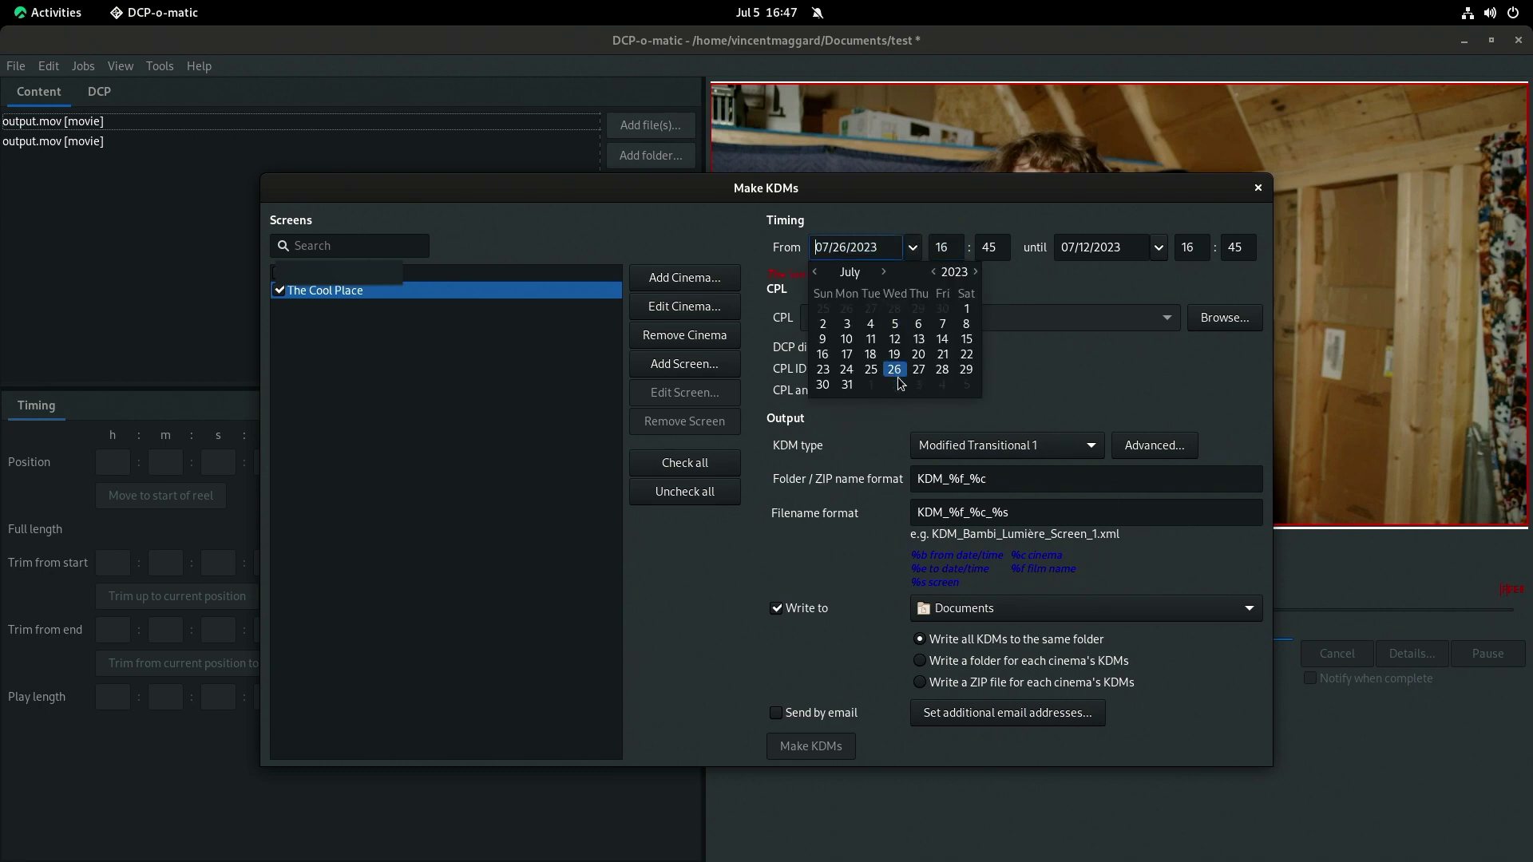
Set the KDM end date to 30 September 2023.
{"action": "left_click", "coordinate": [1133, 258]}
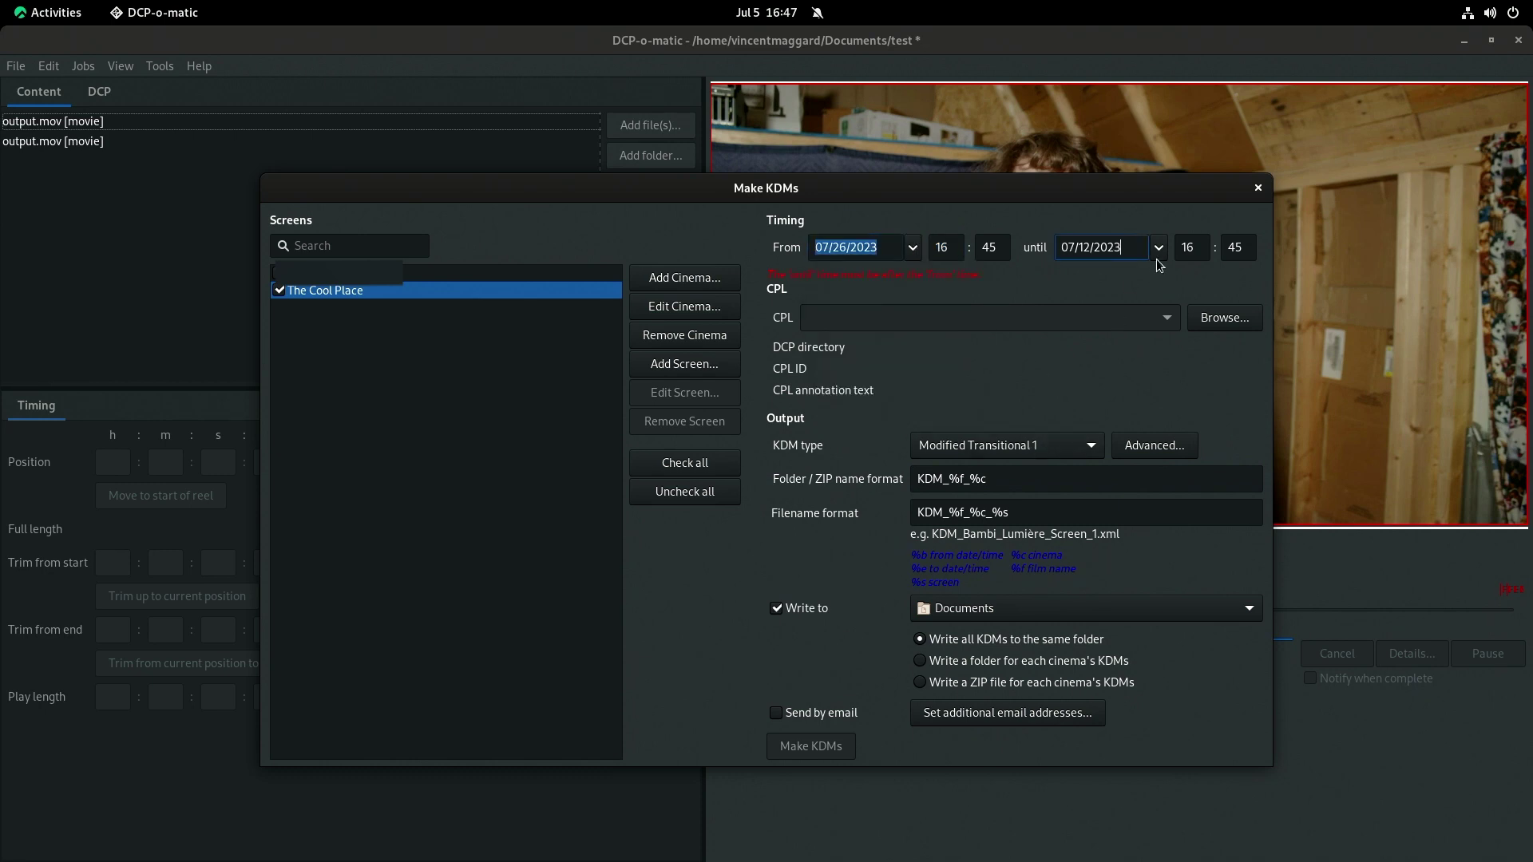
{"action": "left_click", "coordinate": [1158, 255]}
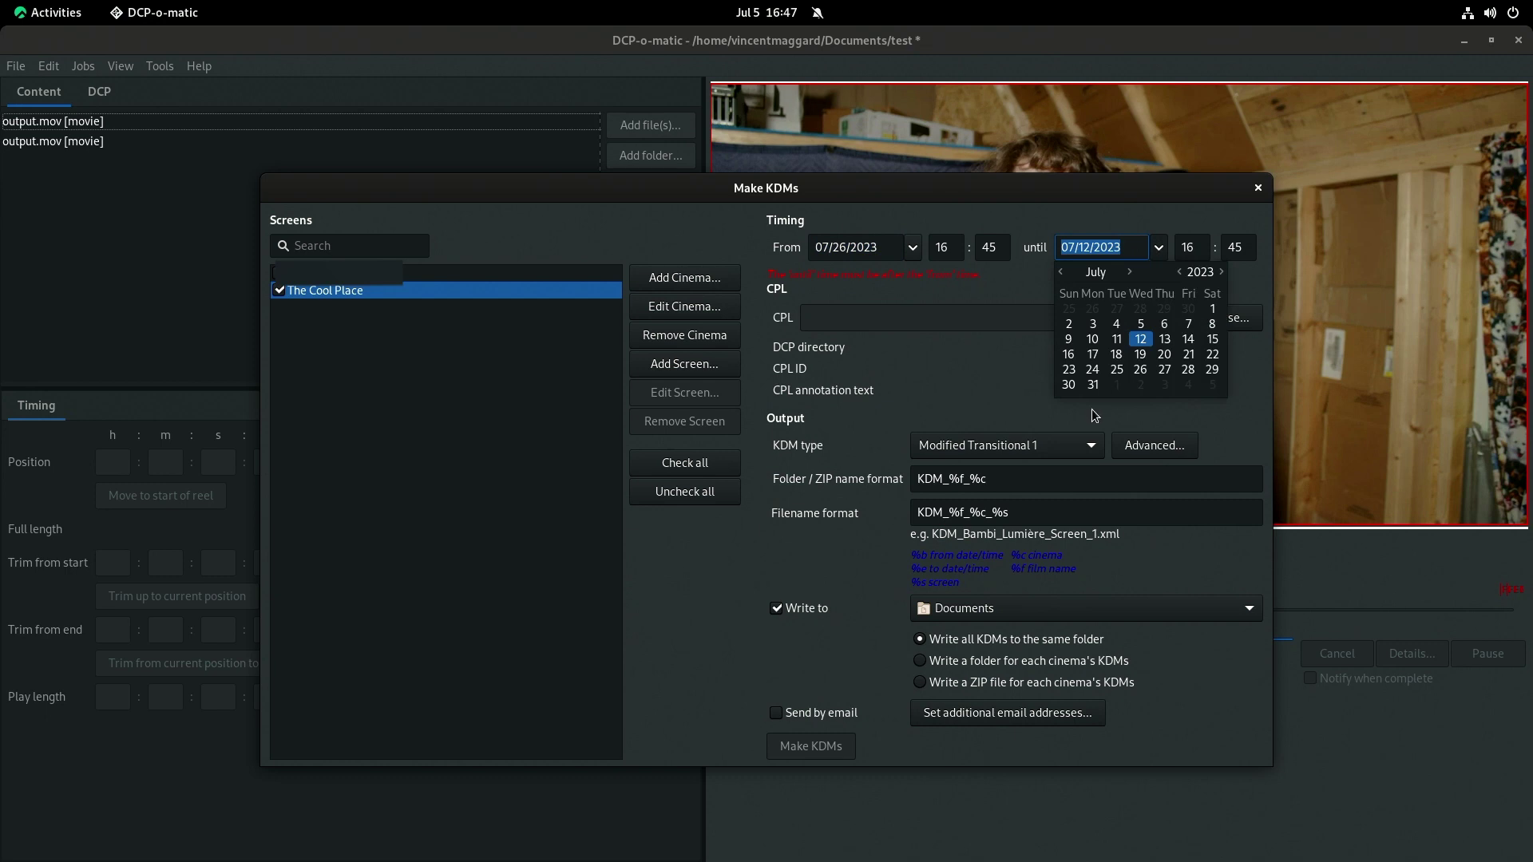
{"action": "left_click", "coordinate": [1130, 272]}
{"action": "left_click", "coordinate": [1130, 273]}
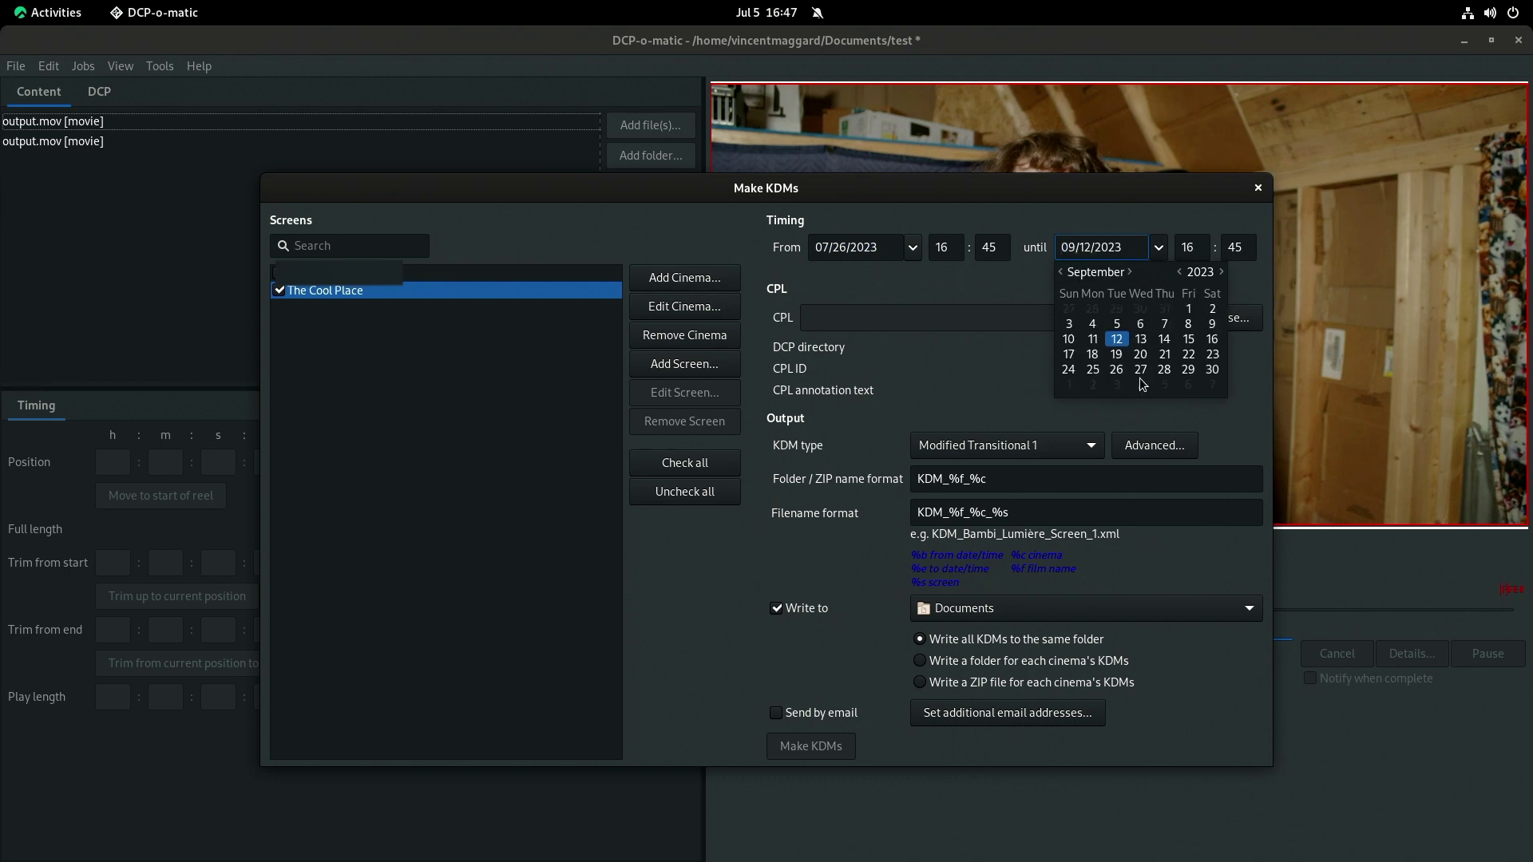
{"action": "left_click", "coordinate": [1213, 370]}
{"action": "left_click", "coordinate": [872, 372]}
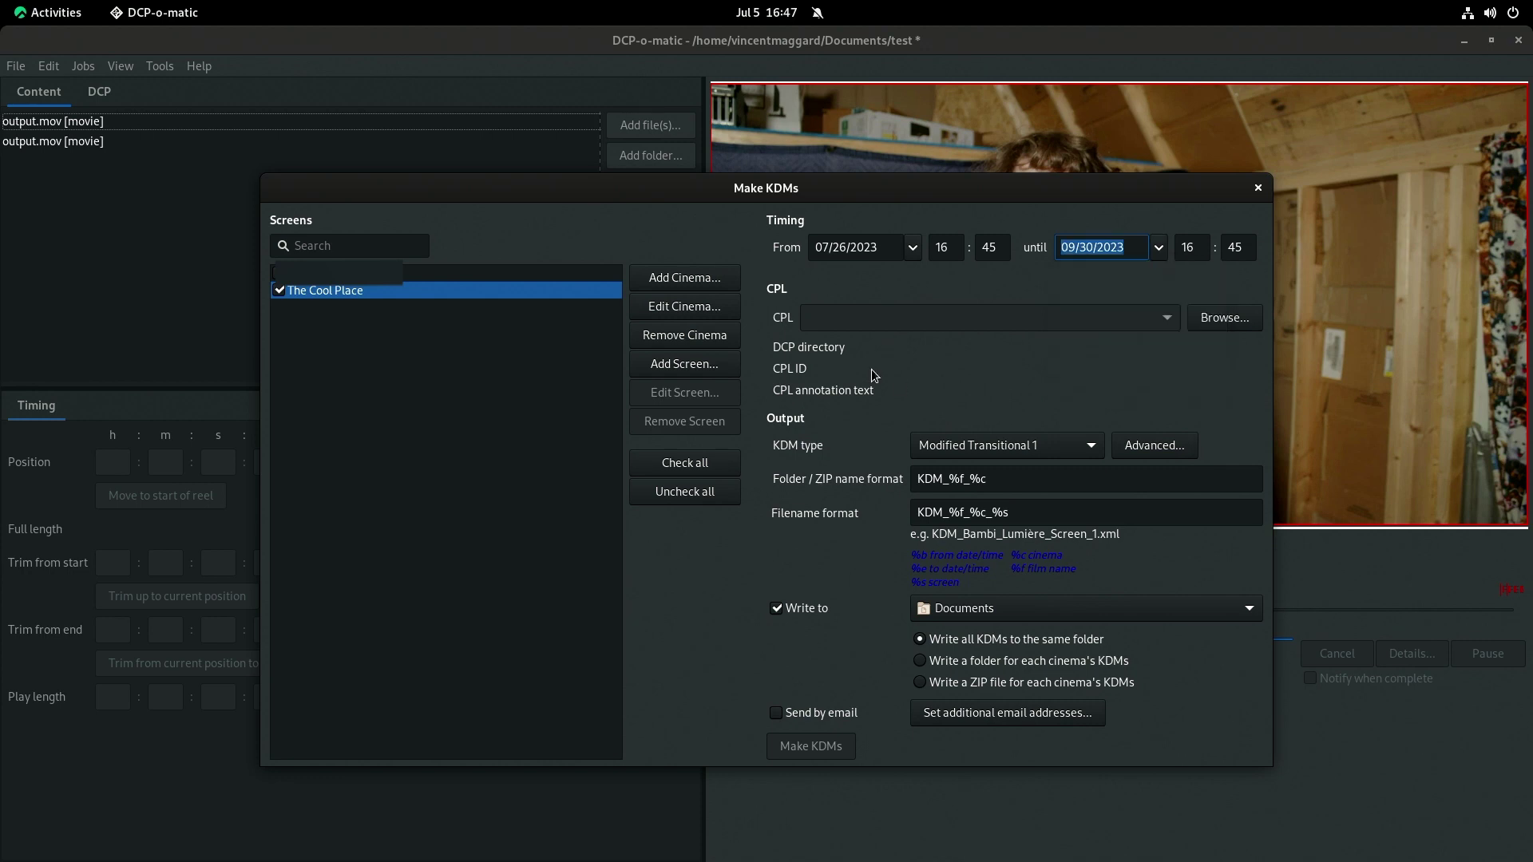
Adjust the KDM start hour and minute fields.
{"action": "left_click", "coordinate": [950, 248]}
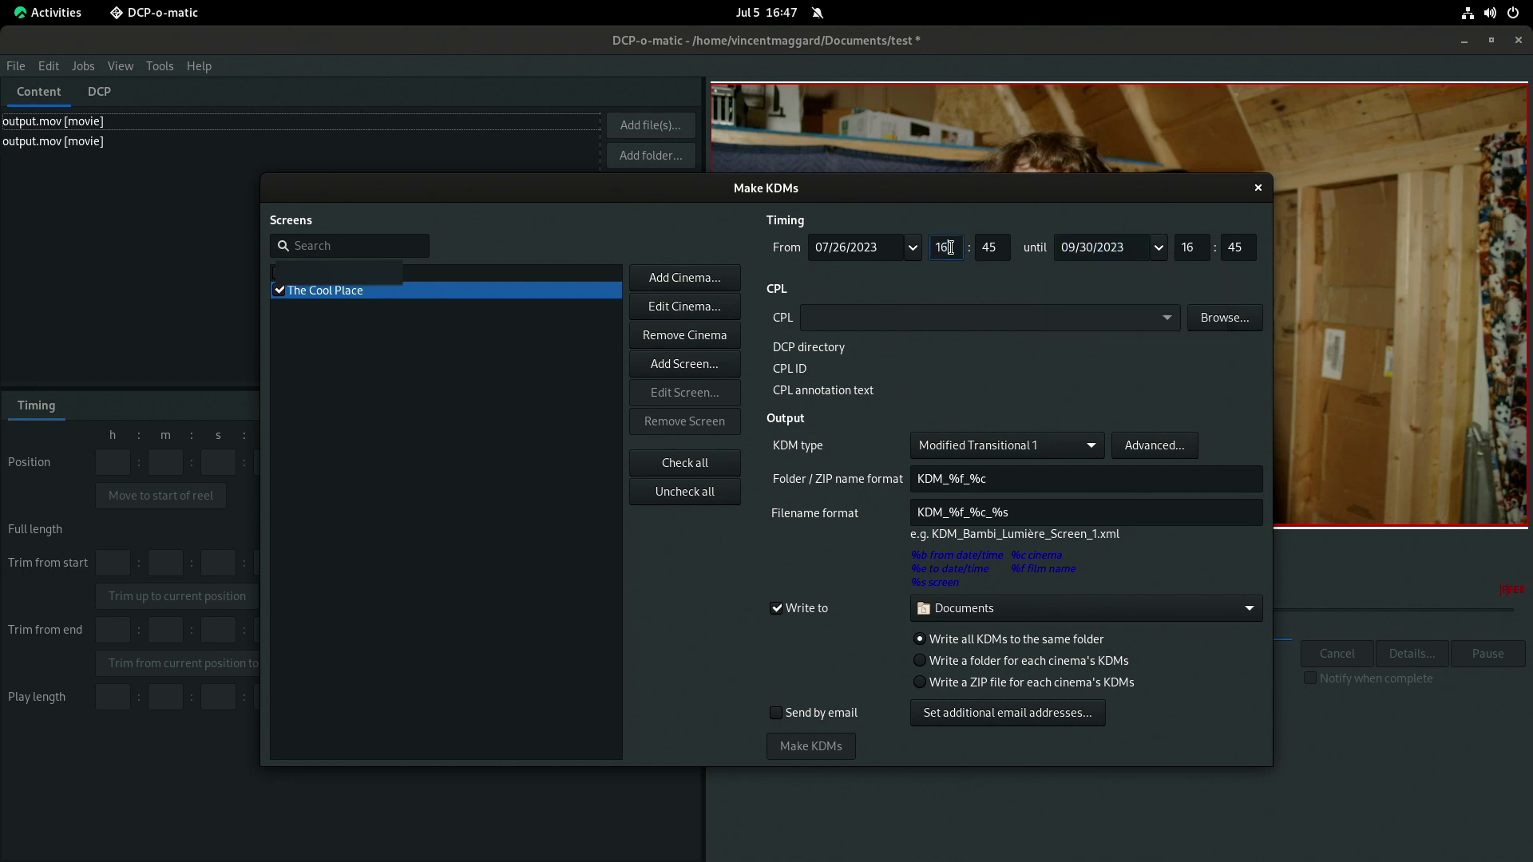
{"action": "key", "text": "Tab"}
{"action": "double_click", "coordinate": [957, 252]}
{"action": "left_click", "coordinate": [990, 248]}
{"action": "left_click", "coordinate": [892, 247]}
Close the Make KDMs window with Escape to return to the main project window.
{"action": "key", "text": "Escape"}
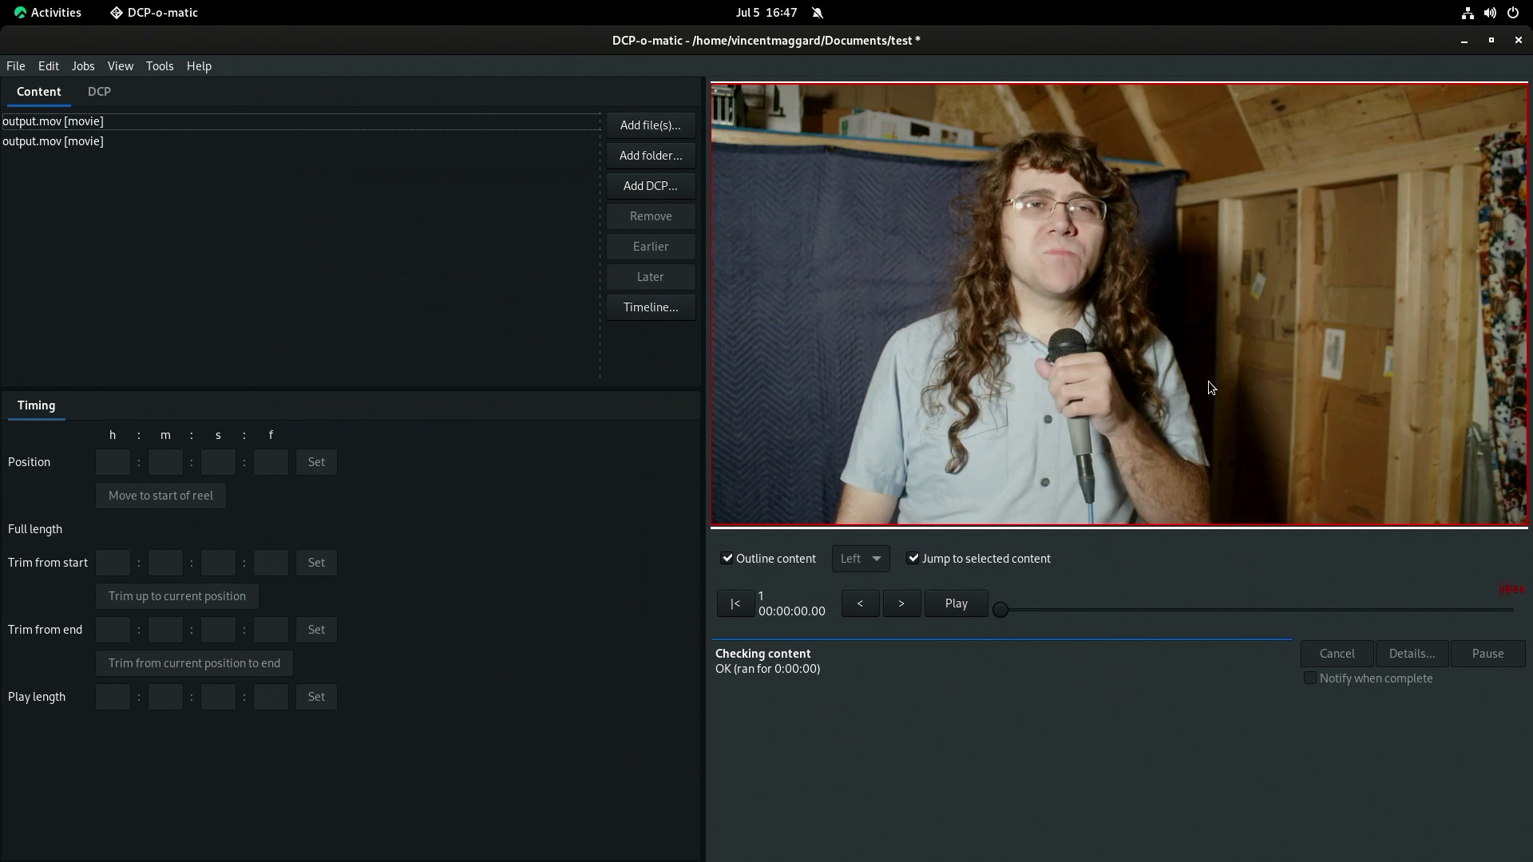